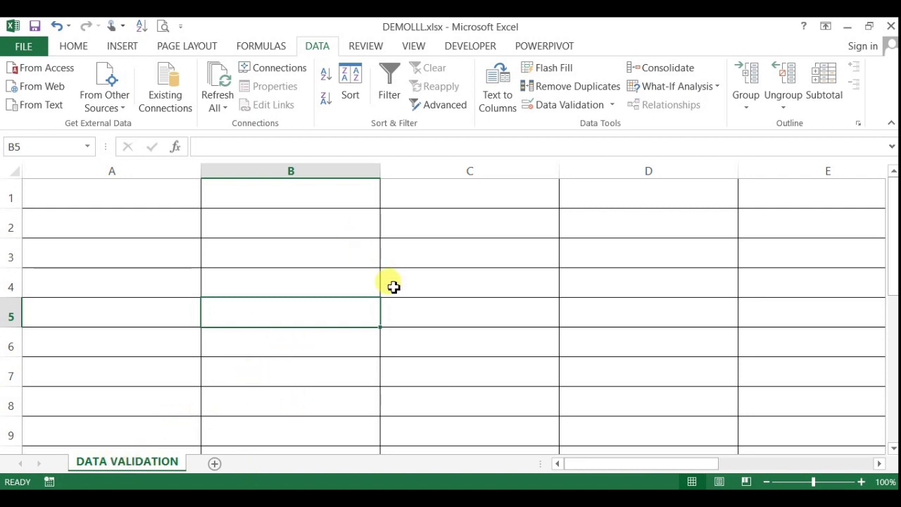
Open the Data Validation dialog for cell B5
left_click(90, 46)
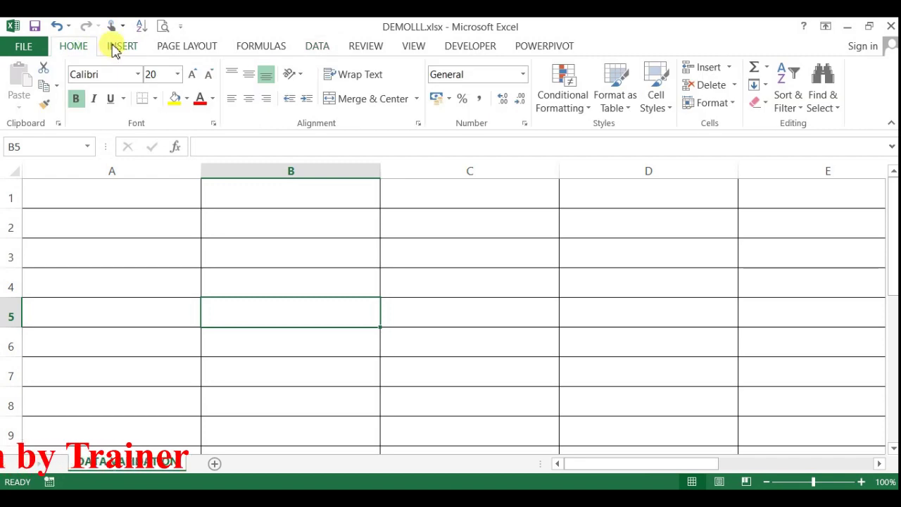
scroll(183, 46, "down", 1)
scroll(239, 45, "down", 1)
scroll(282, 47, "down", 1)
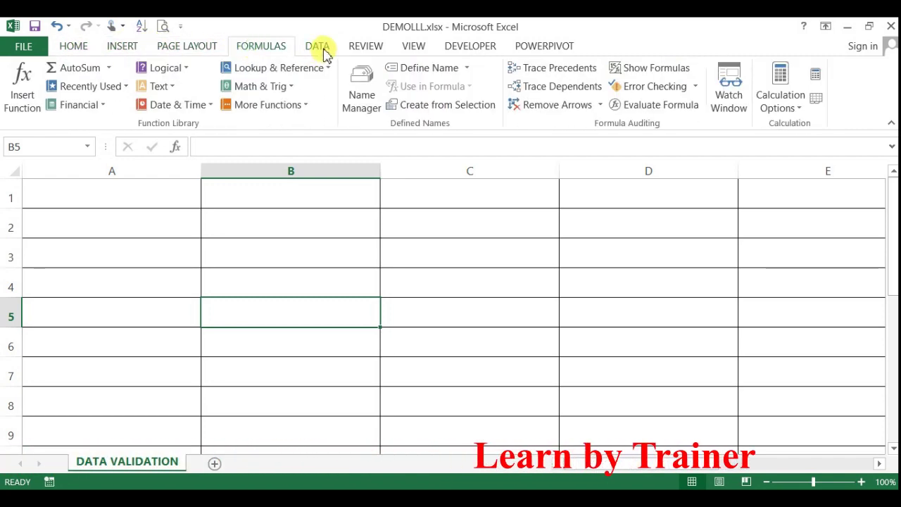
scroll(320, 51, "down", 1)
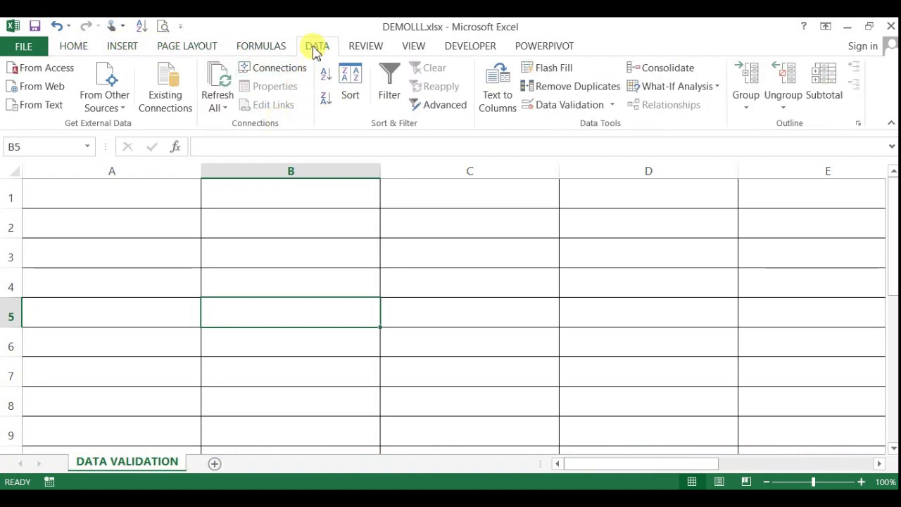
left_click(614, 107)
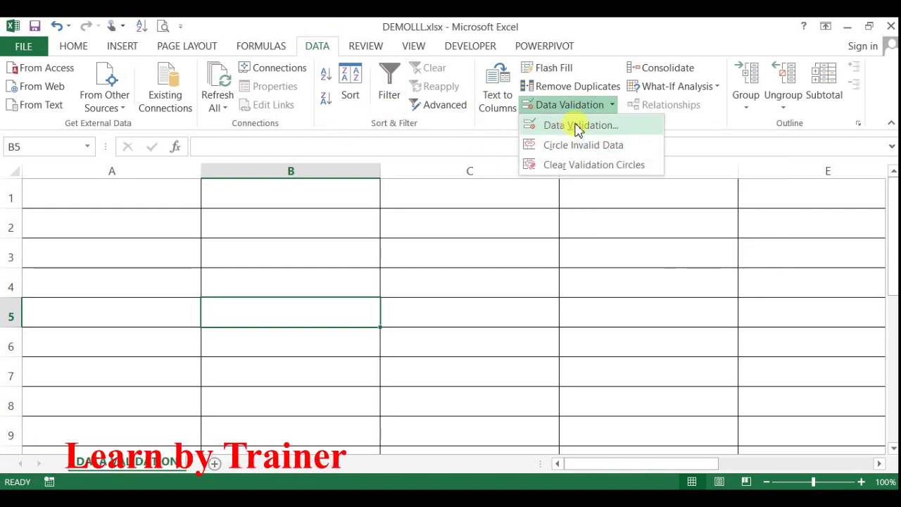
left_click(577, 124)
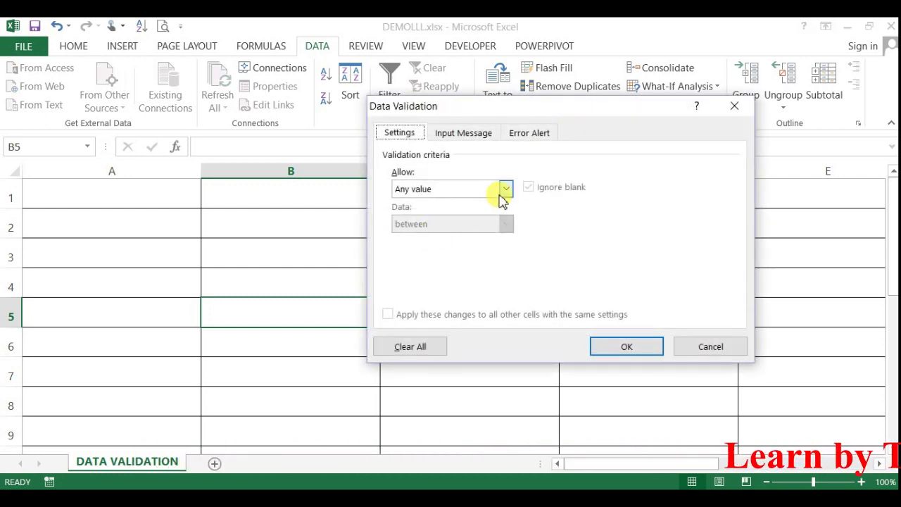
Try Decimal and List under Allow, then settle on Whole number
left_click(499, 190)
left_click(441, 215)
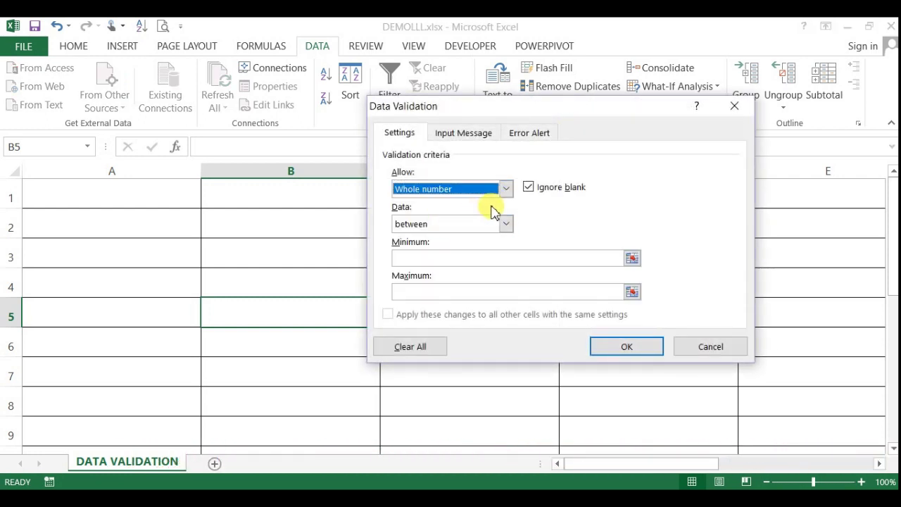
left_click(507, 189)
left_click(423, 225)
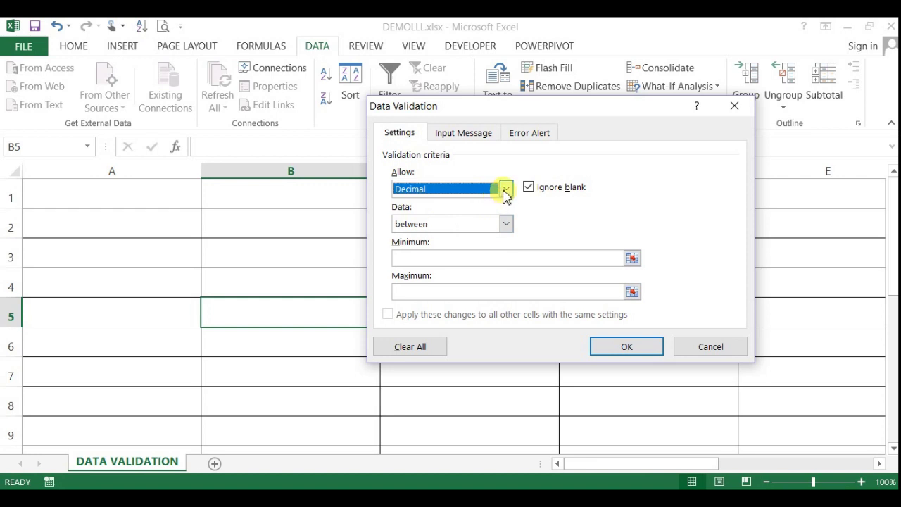
left_click(504, 189)
left_click(437, 238)
left_click(502, 189)
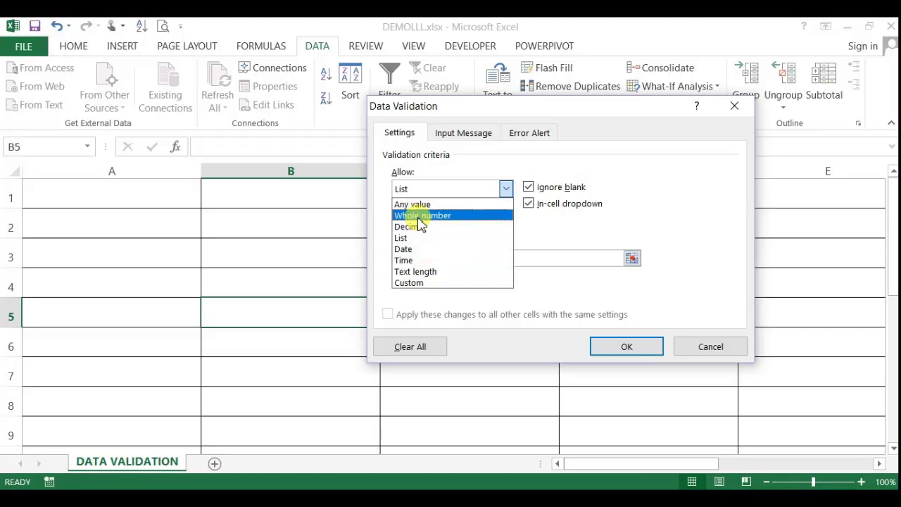
left_click(420, 216)
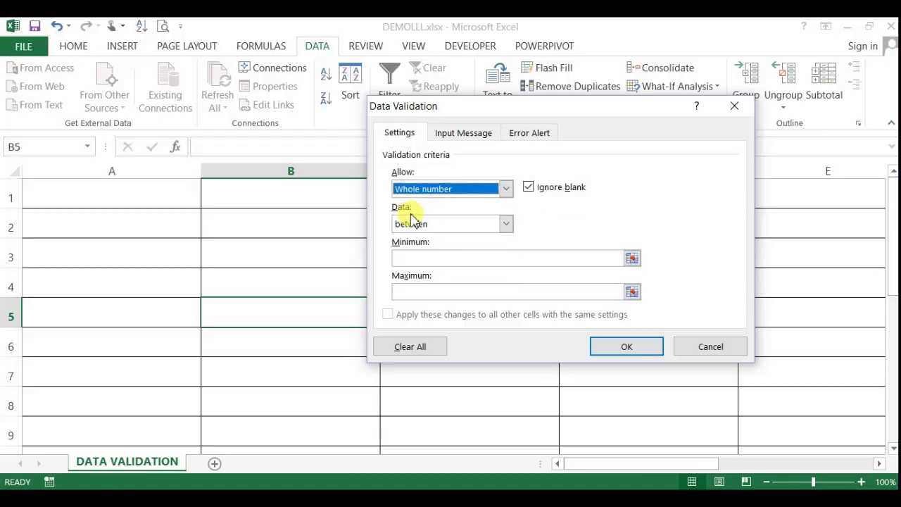
Keep the 'between' condition, close Data Validation without applying a rule, and select B4
left_click(507, 224)
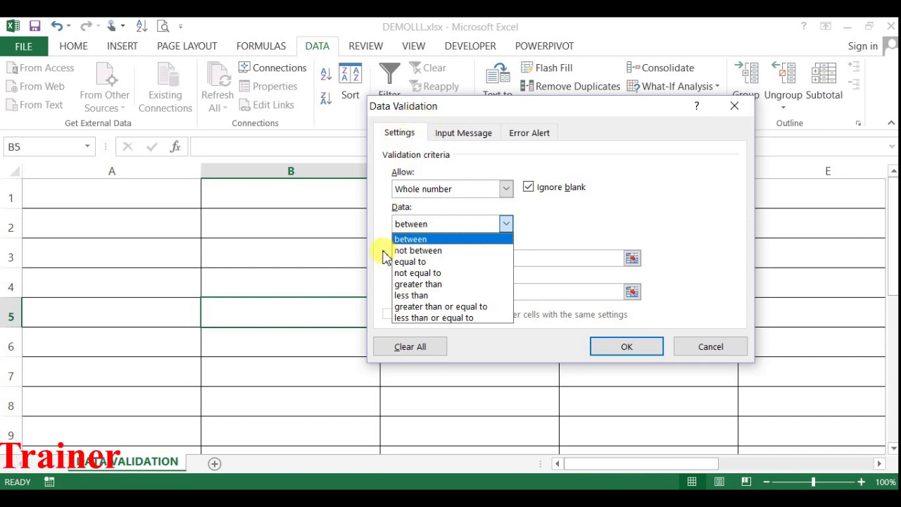
left_click(434, 240)
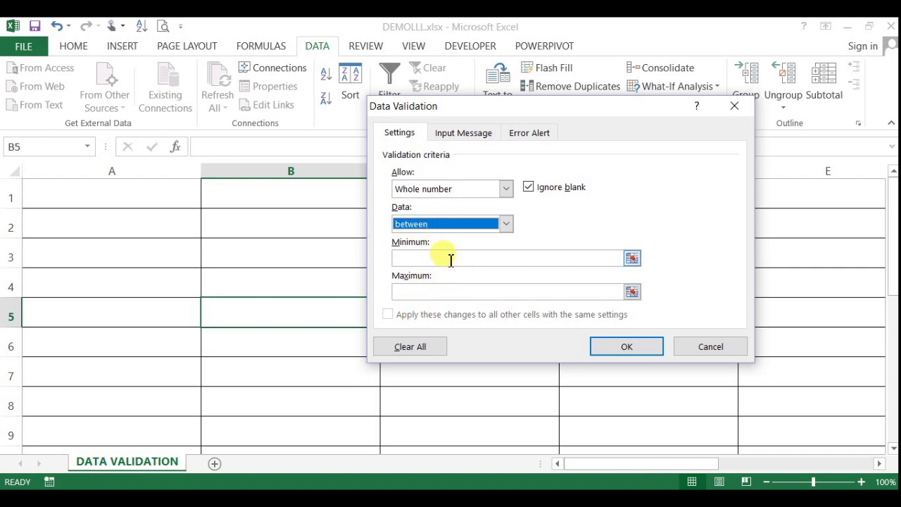
left_click(735, 107)
left_click(279, 286)
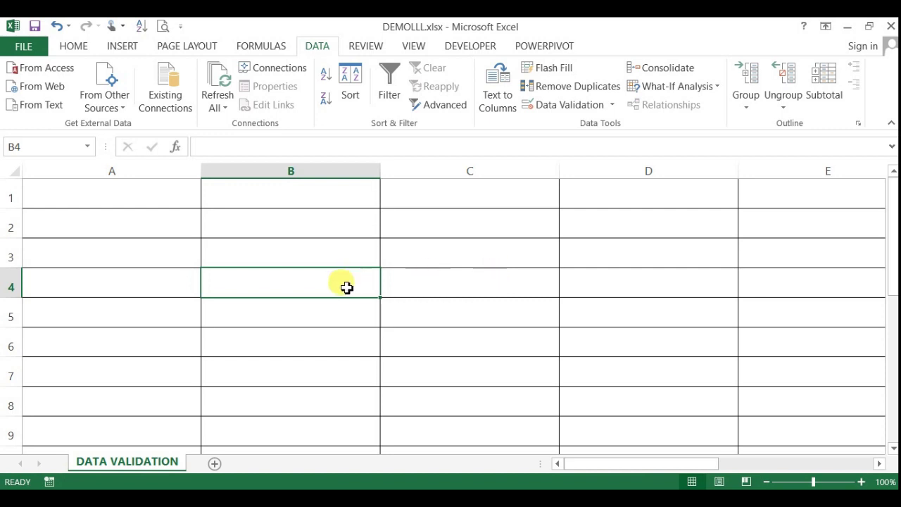
Select the whole of column A
left_click(141, 251)
left_click(137, 191)
left_click(140, 285)
left_click(141, 397)
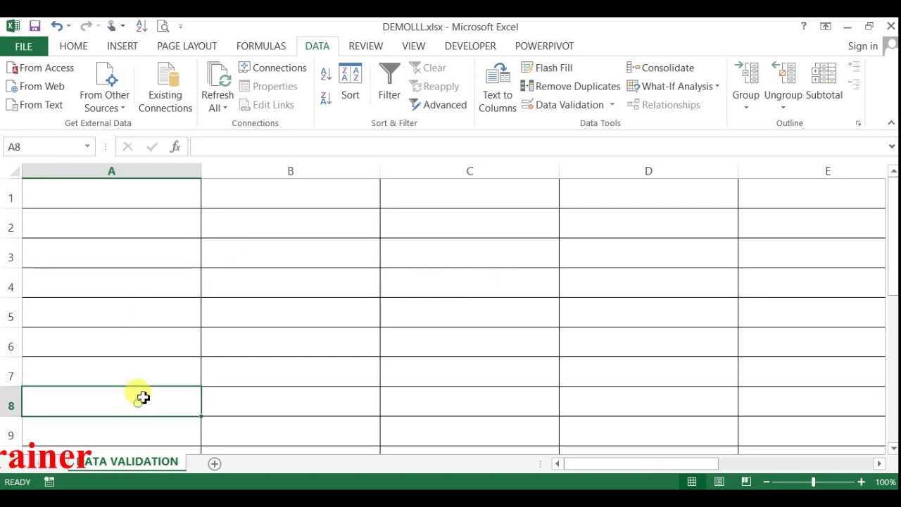
left_click(111, 171)
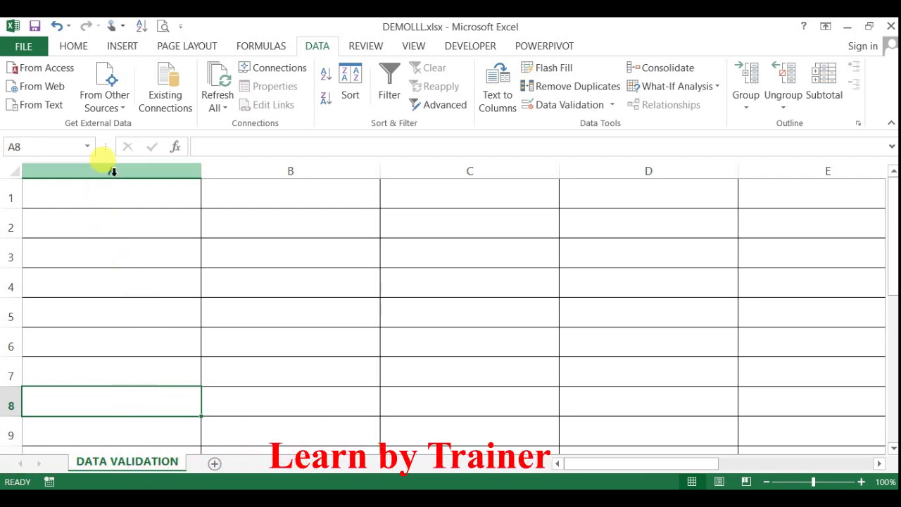
left_click(349, 308)
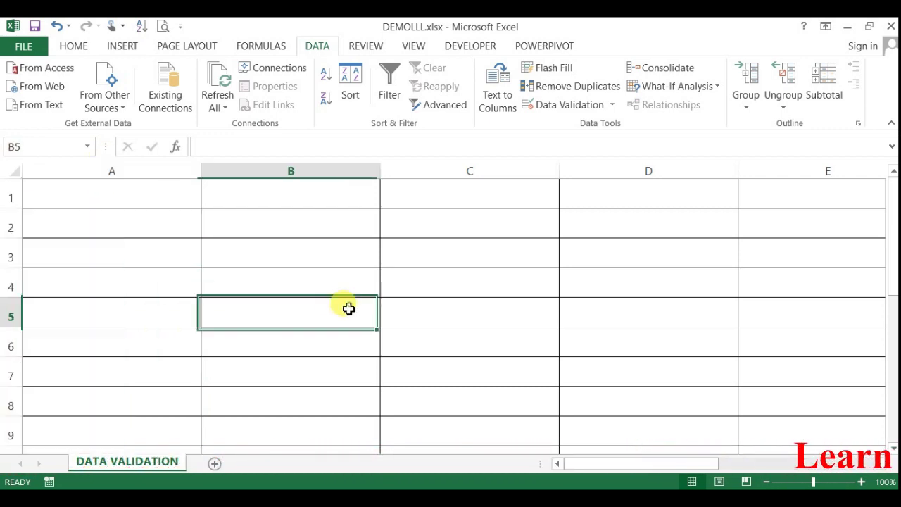
left_click(116, 341)
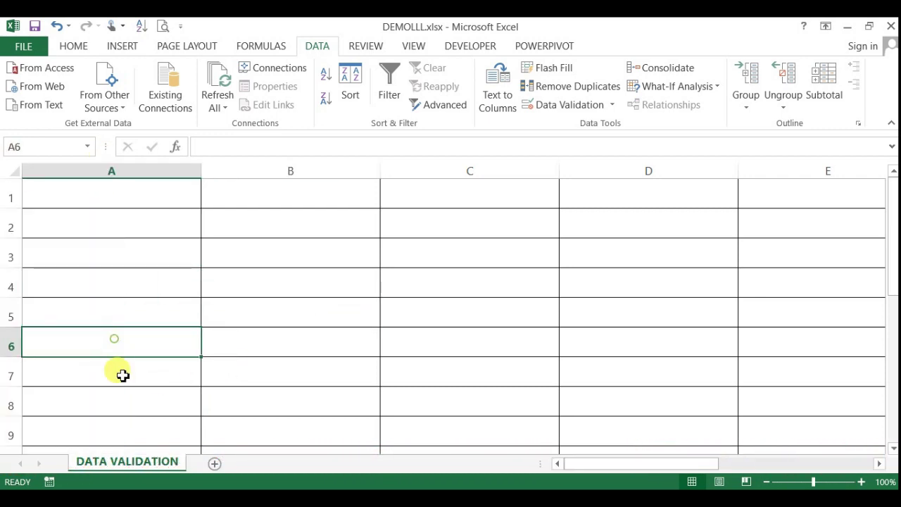
left_click(110, 172)
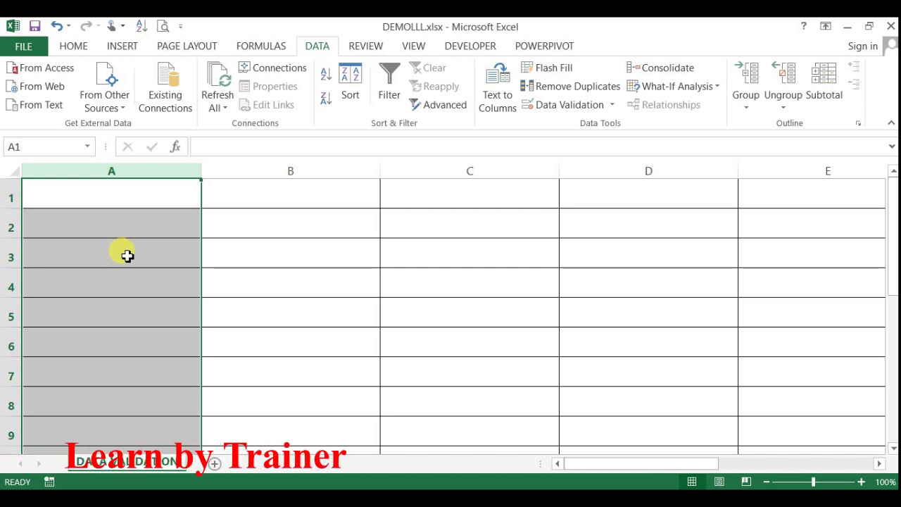
Set column A's validation to Whole number between minimum 5000 and maximum 10000
left_click(569, 107)
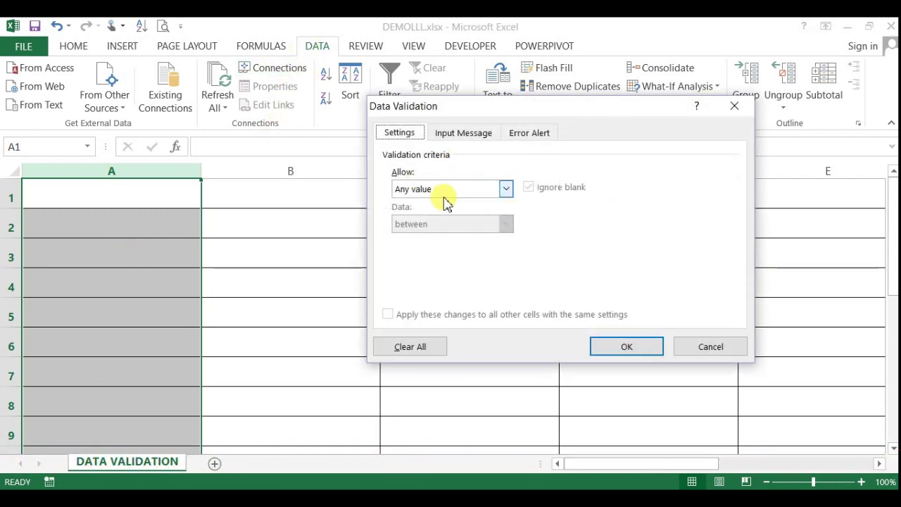
left_click(495, 194)
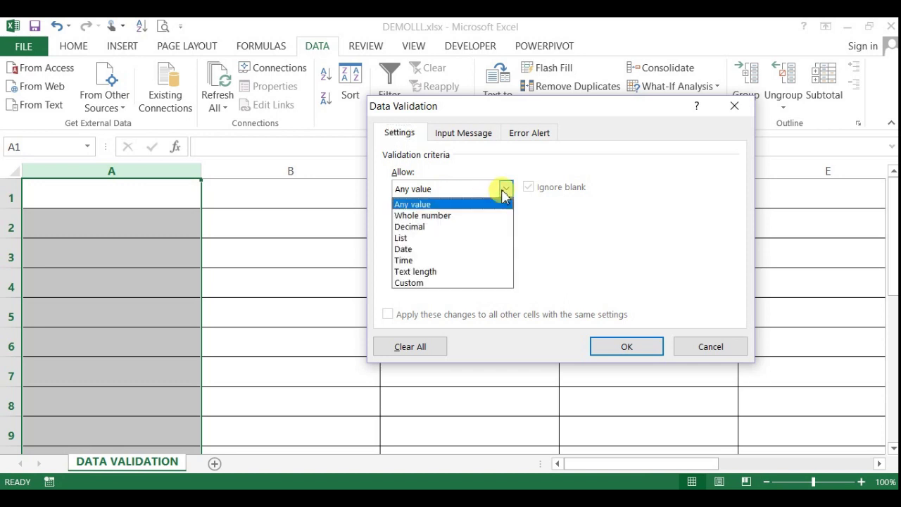
left_click(452, 215)
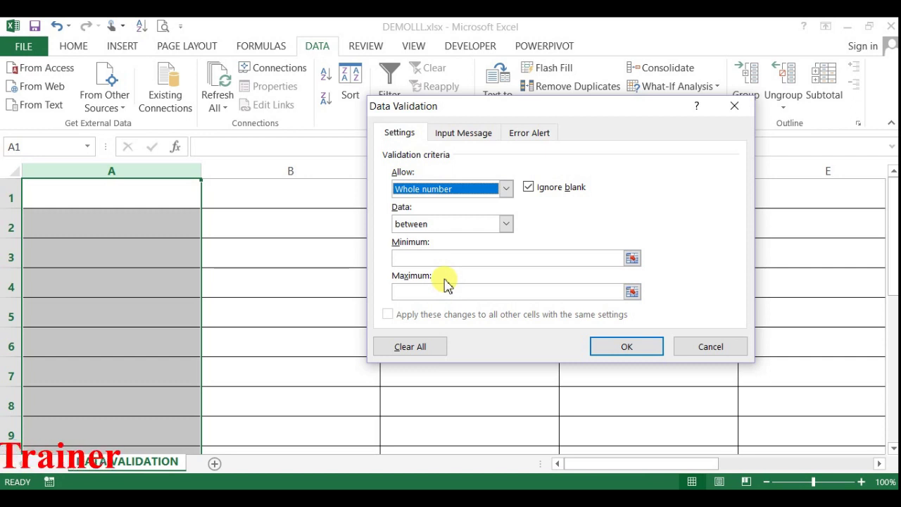
left_click(504, 224)
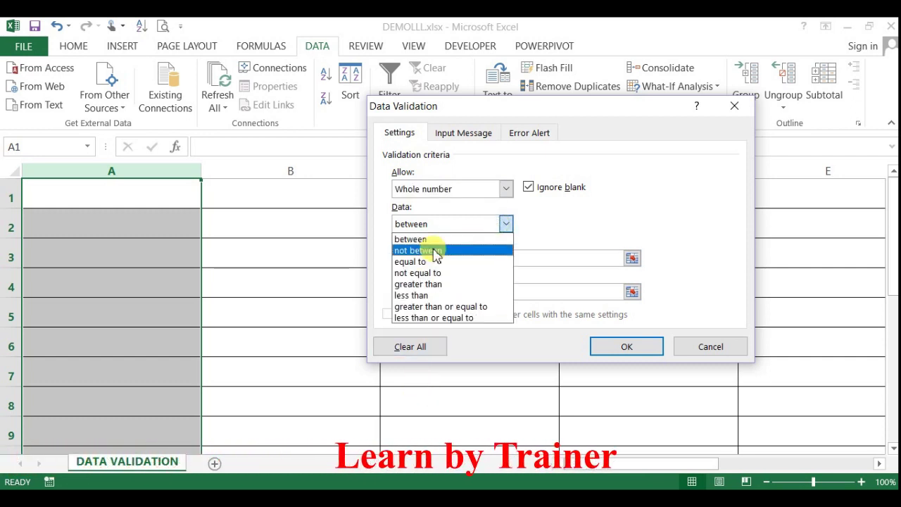
left_click(412, 239)
left_click(435, 257)
type("5000")
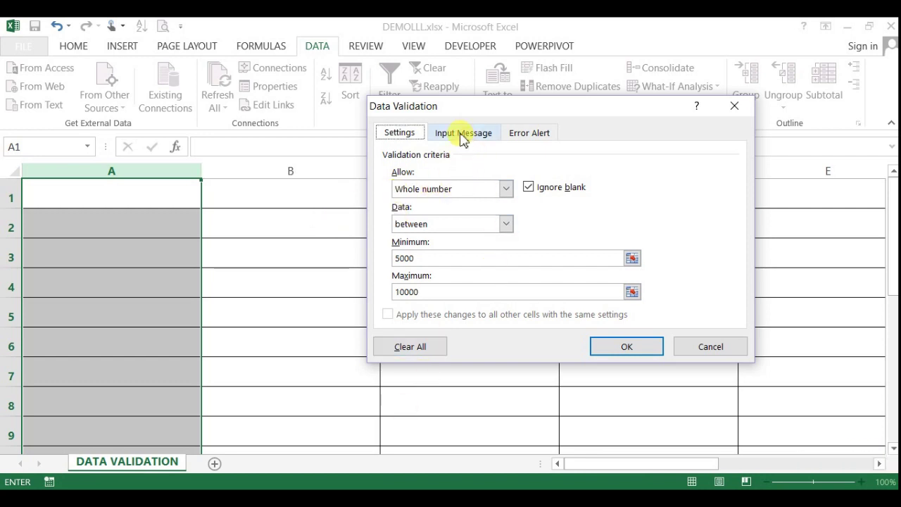
Enter the input message 'pls put 5000 to 10000' for column A
left_click(463, 134)
left_click(433, 278)
type("pls pu")
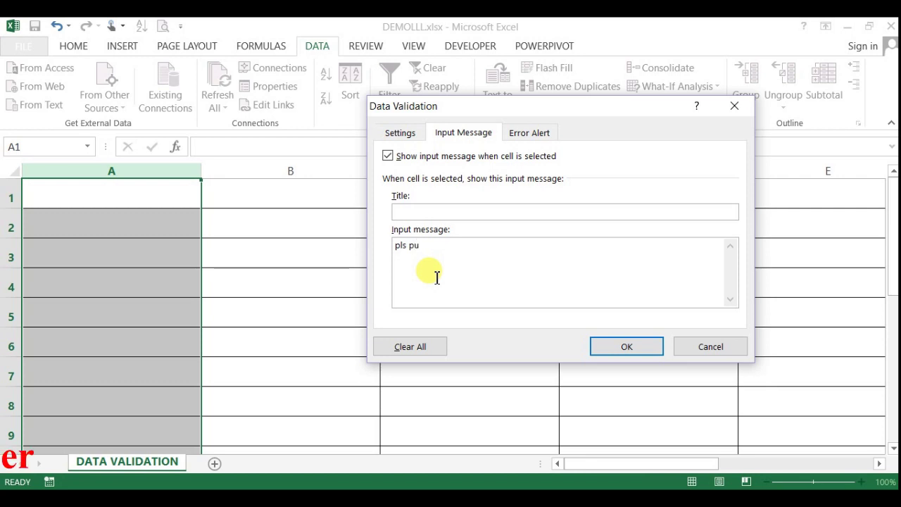
type("t 500")
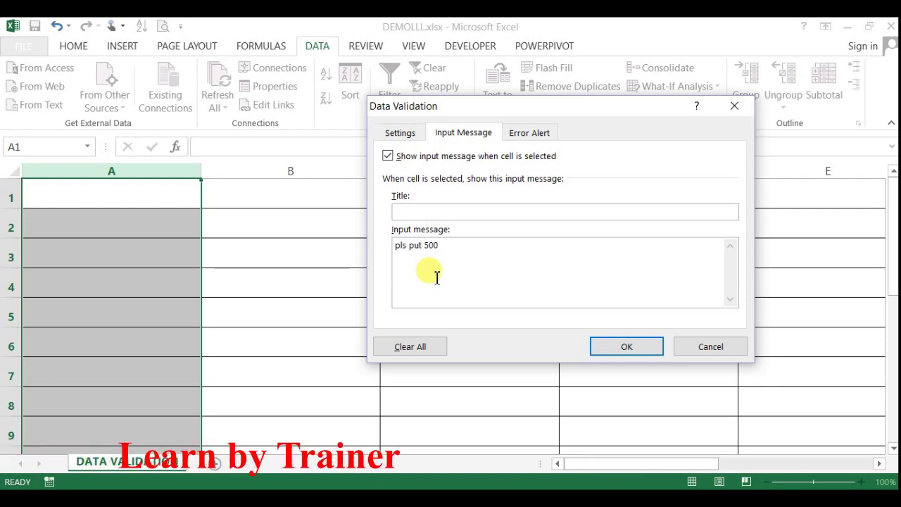
type("0 to ")
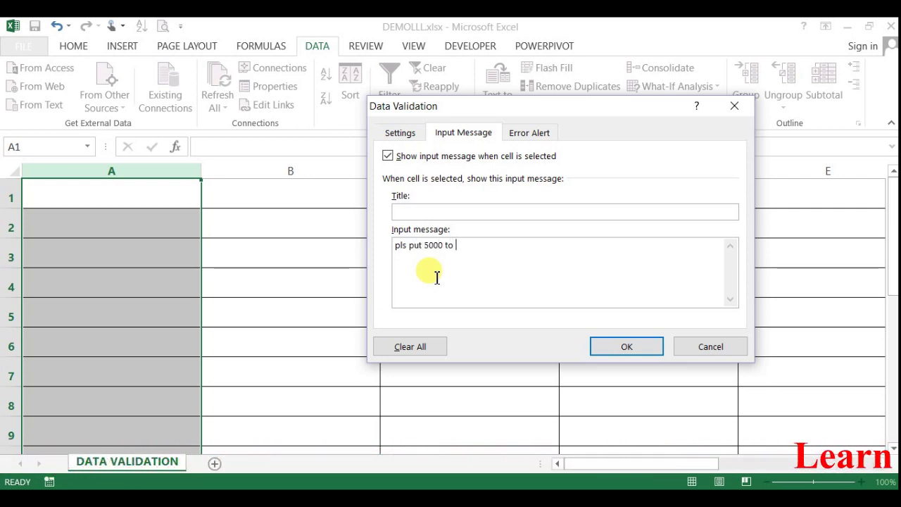
type("10000")
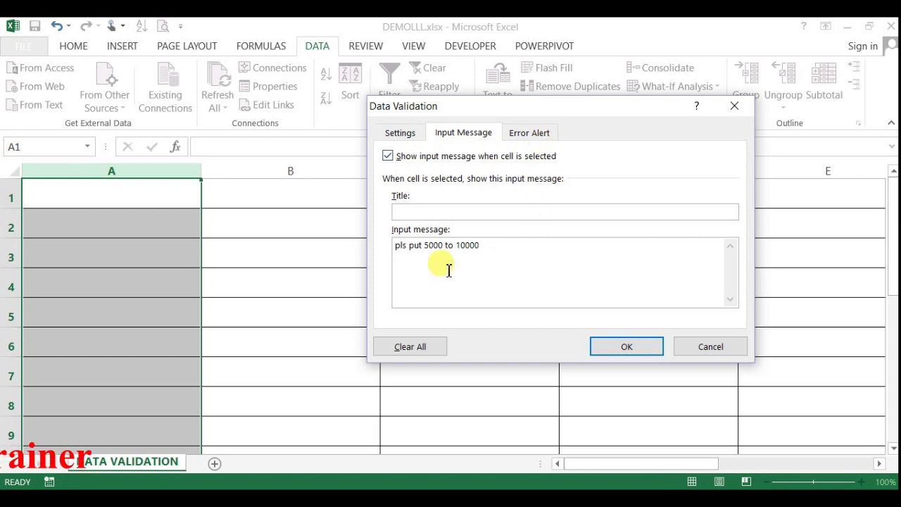
Add a Stop error alert reading 'INVALID VALUE....' and apply the rule
left_click(543, 137)
left_click(569, 251)
type("I")
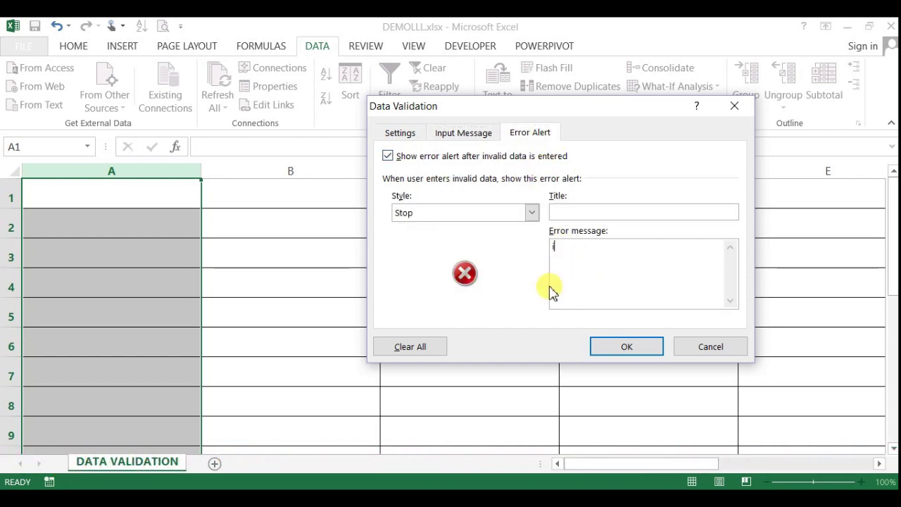
key("Caps_Lock")
type("I")
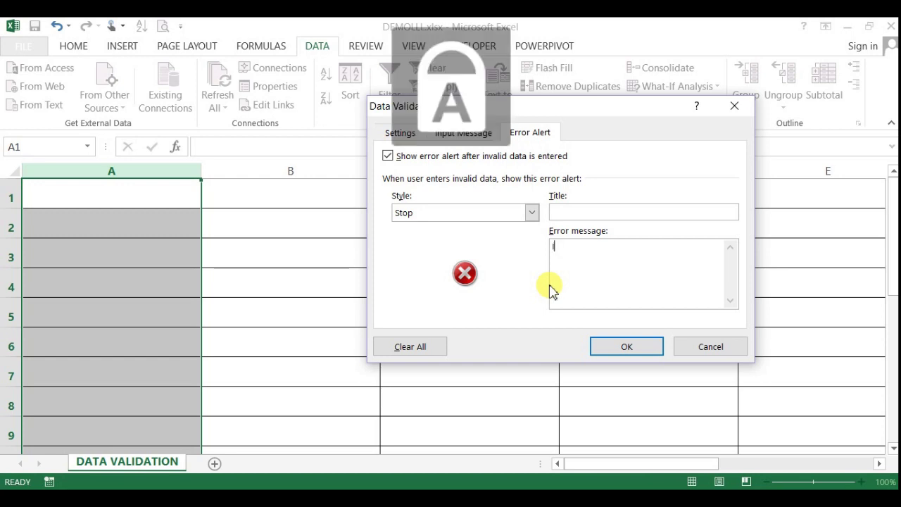
type("NVALID ")
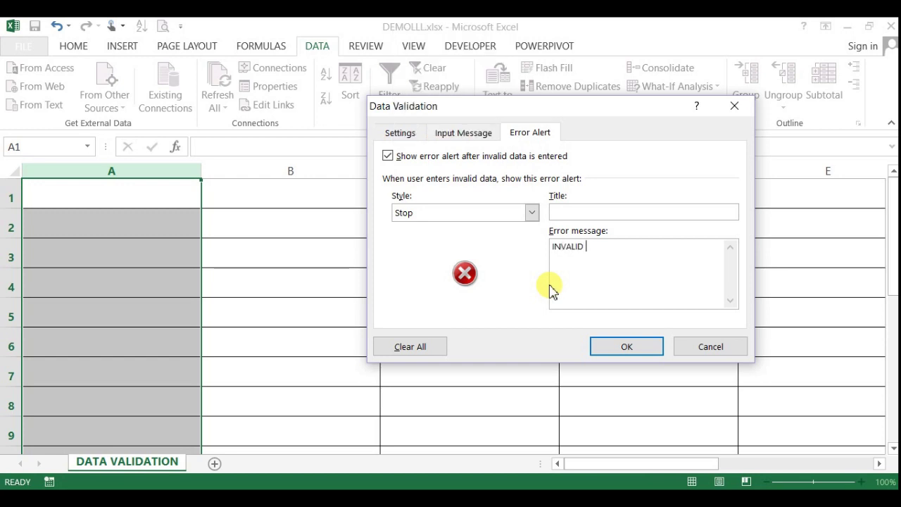
type("VALUE")
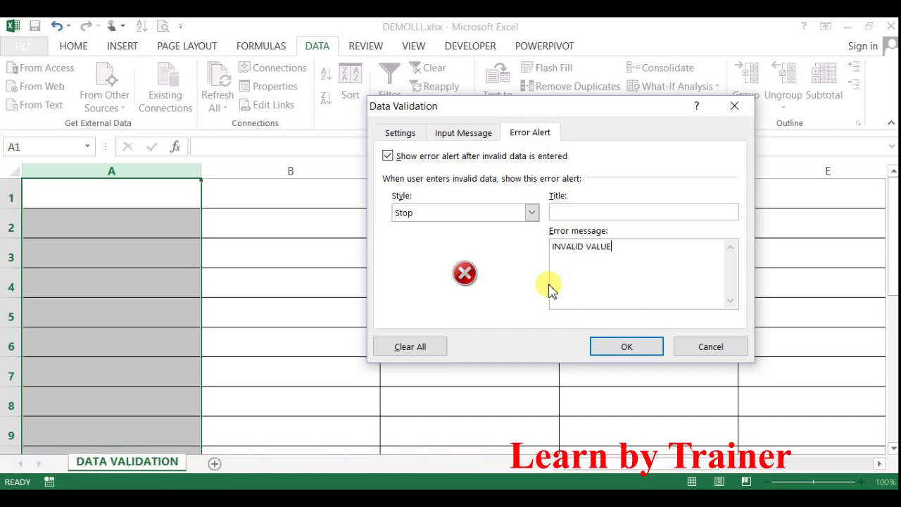
type("....")
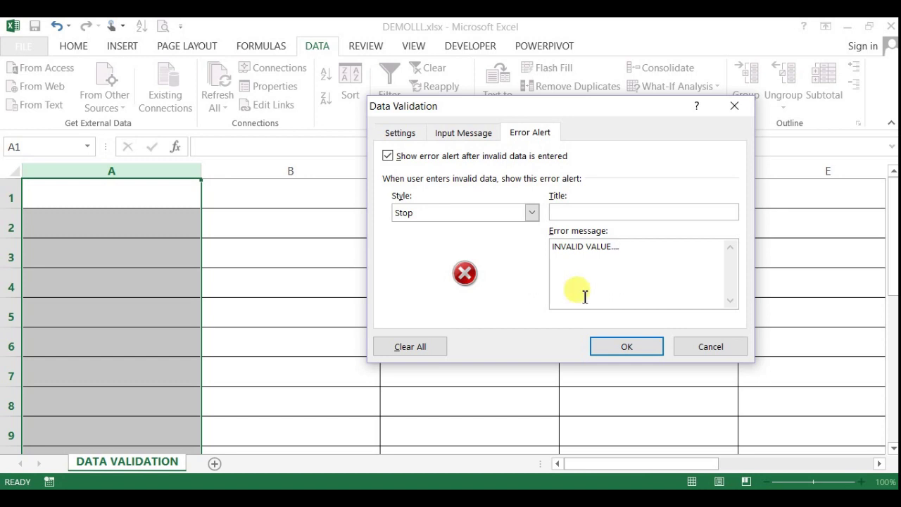
left_click(627, 349)
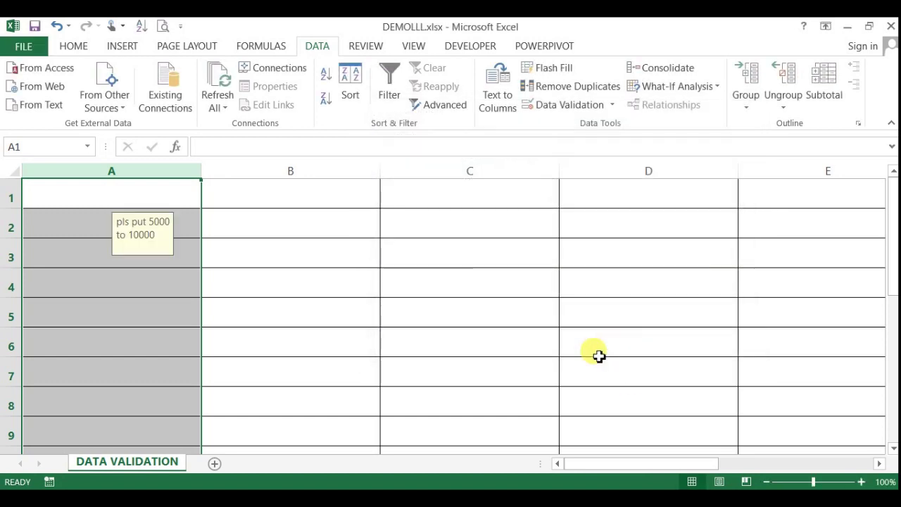
Check that cells in column A display the input prompt
left_click(352, 324)
left_click(283, 258)
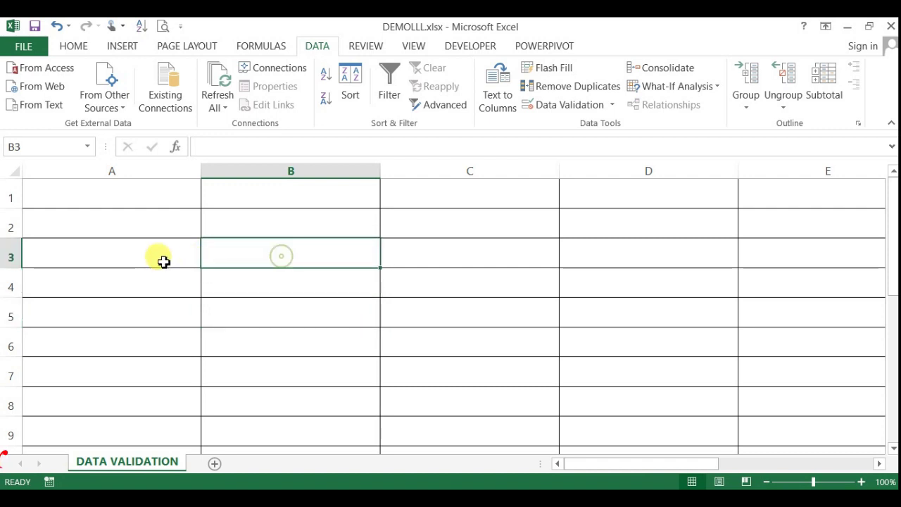
left_click(163, 261)
left_click(151, 342)
left_click(117, 204)
left_click(115, 275)
left_click(106, 345)
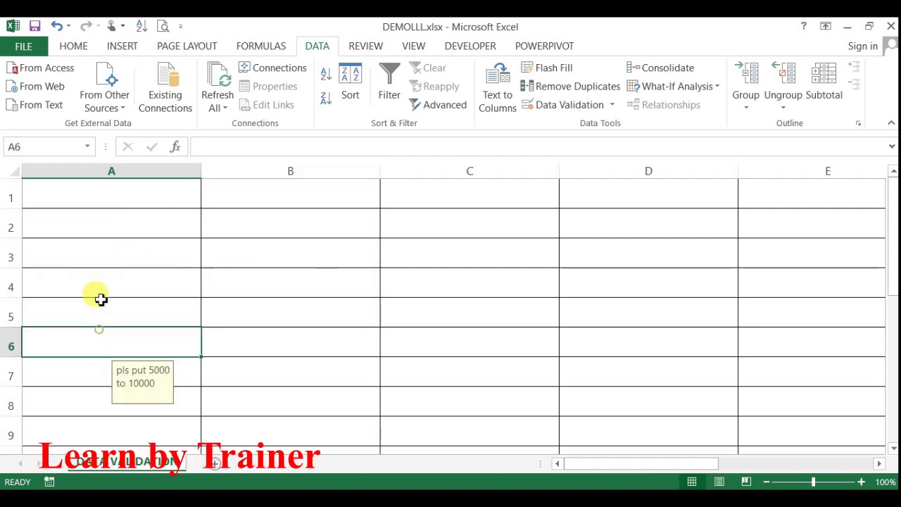
left_click(116, 251)
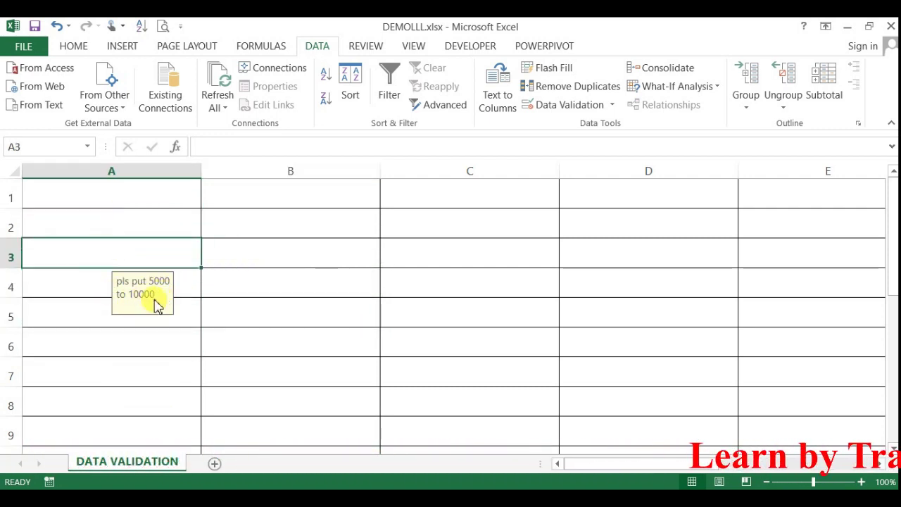
left_click(107, 340)
left_click(96, 373)
left_click(100, 243)
left_click(129, 230)
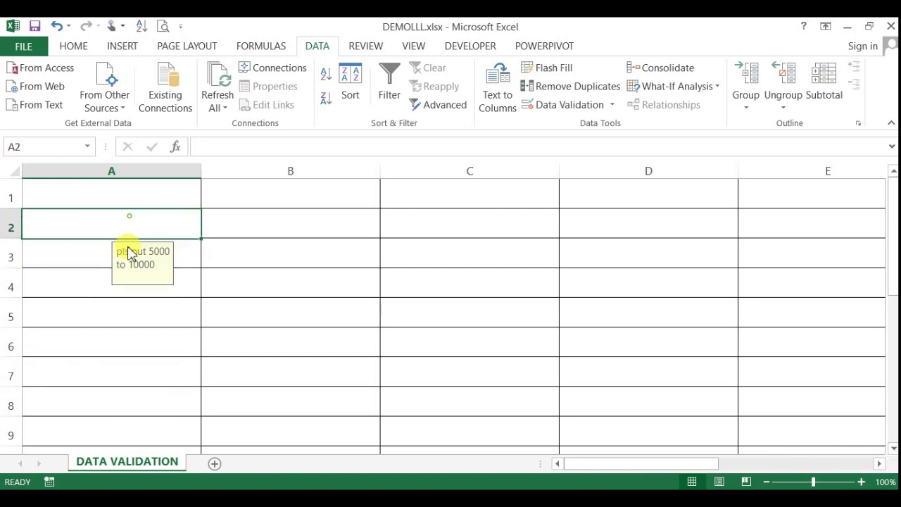
left_click(104, 344)
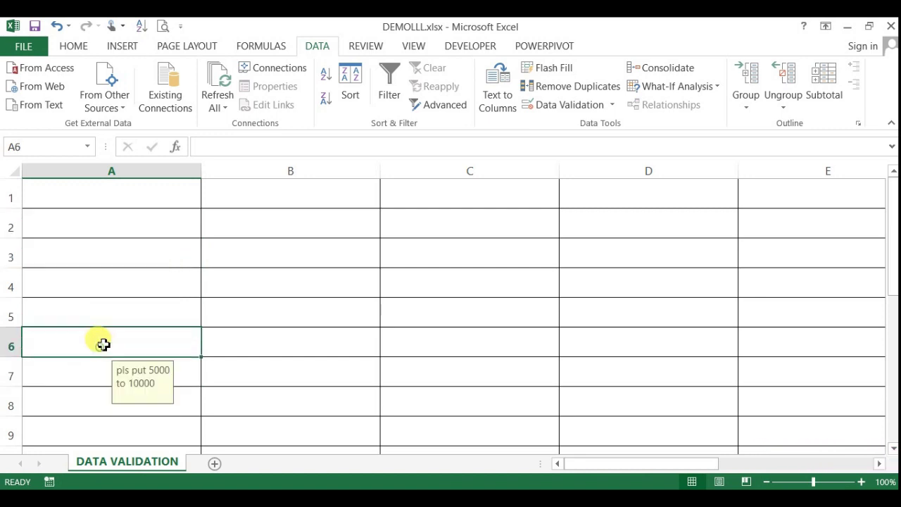
Enter 6000 in A1 and 9000 in A2
left_click(85, 204)
type("6000")
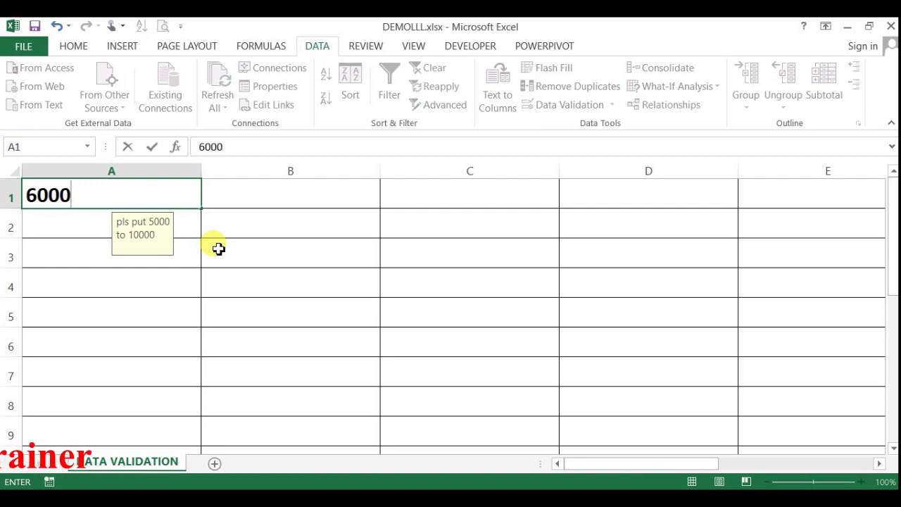
key("Return")
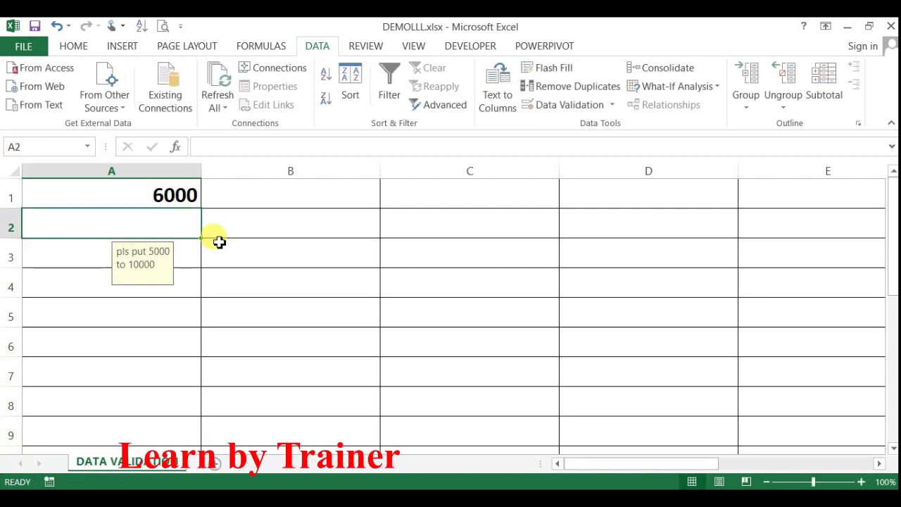
type("9000")
key("Return")
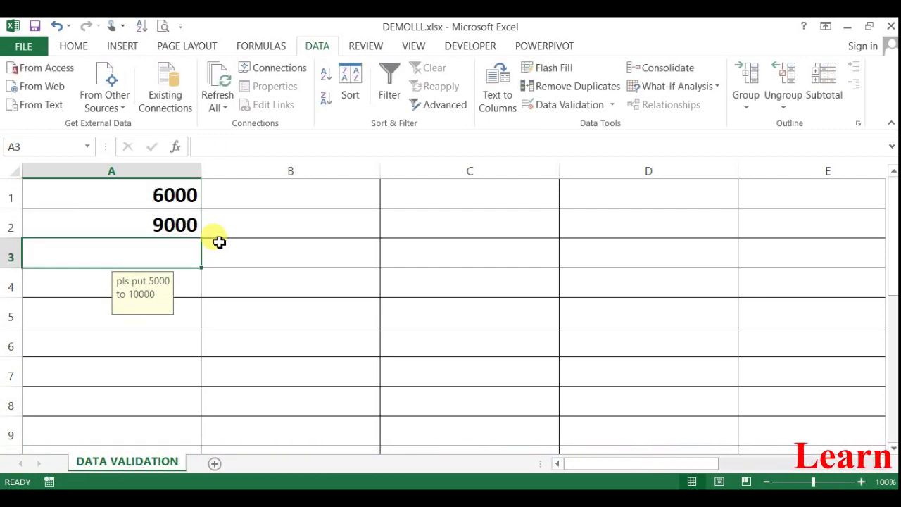
Try 12000 and then 4000 in A3, cancelling each rejected entry
type("12000")
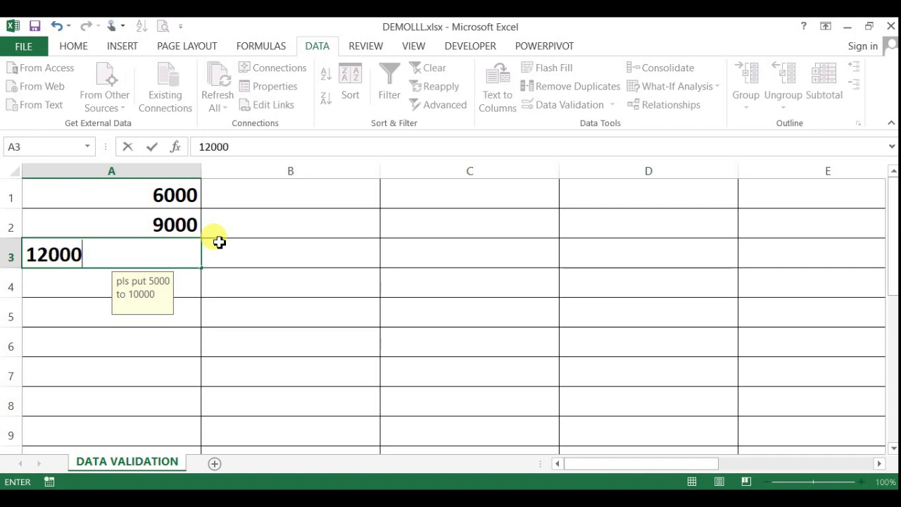
key("Return")
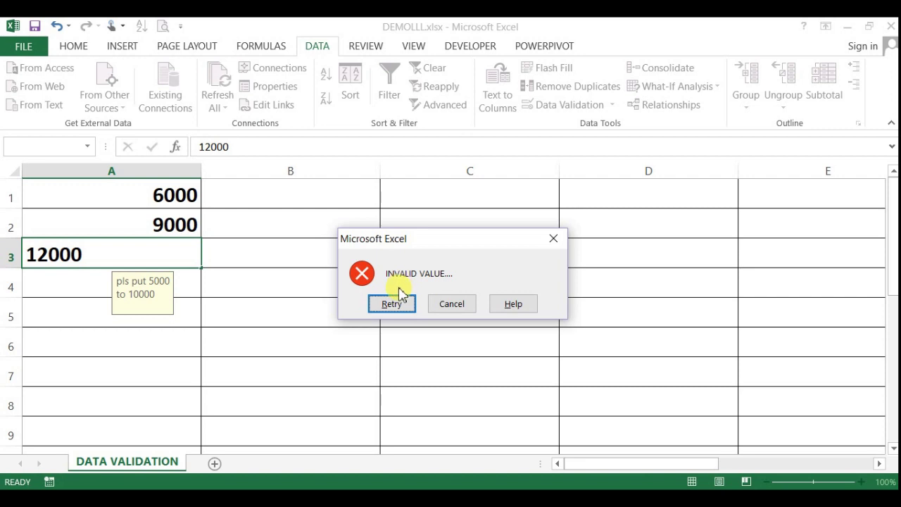
left_click(457, 308)
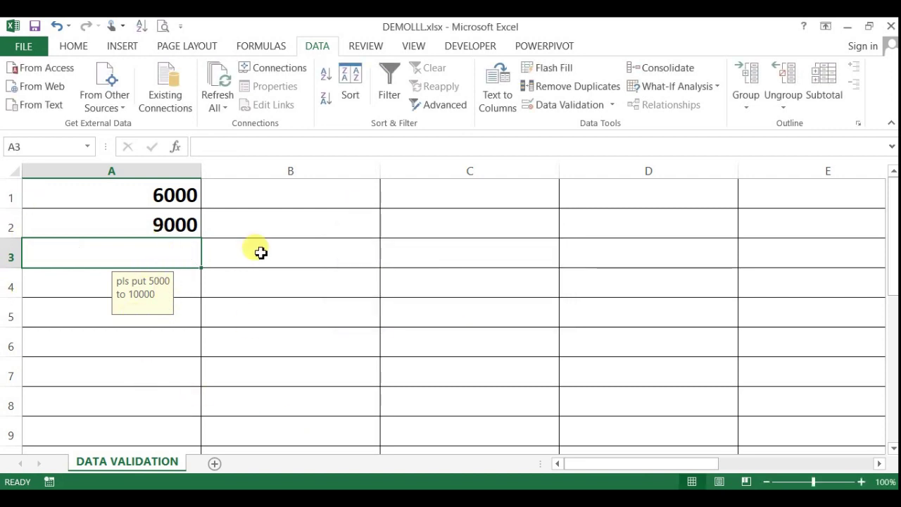
type("4000")
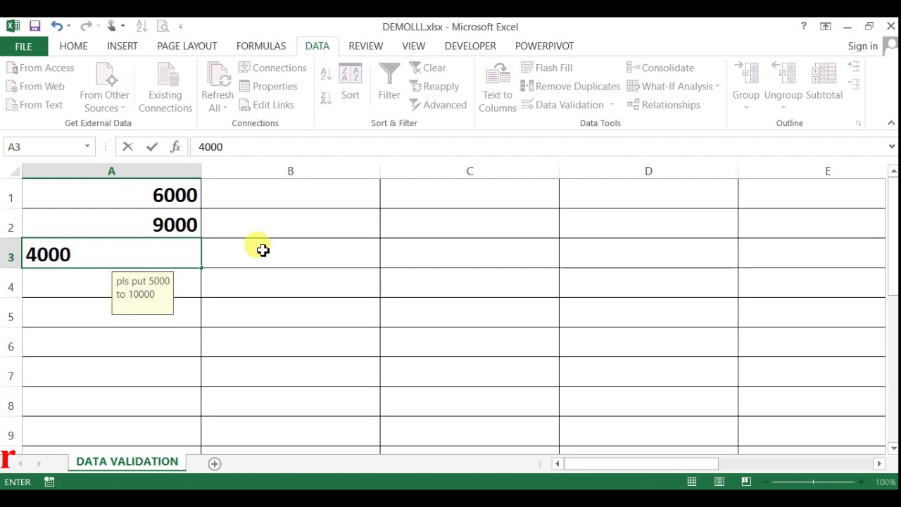
key("Return")
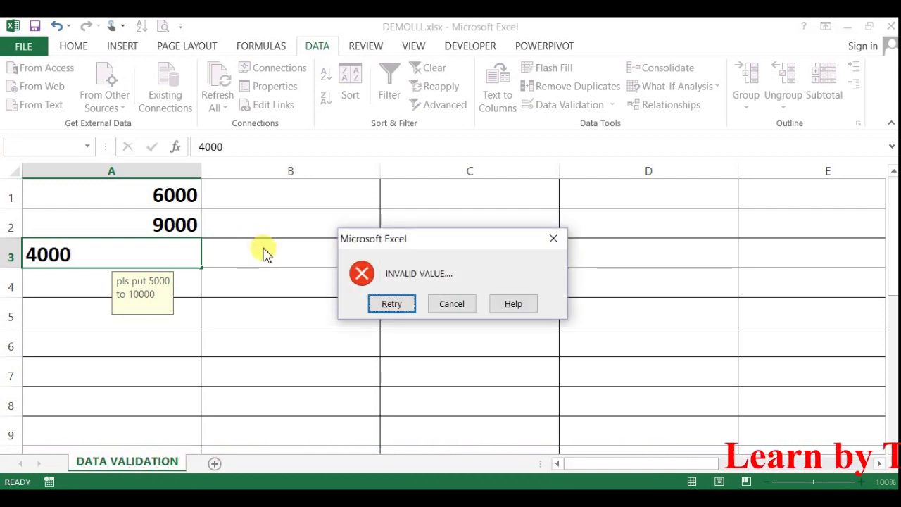
left_click(451, 303)
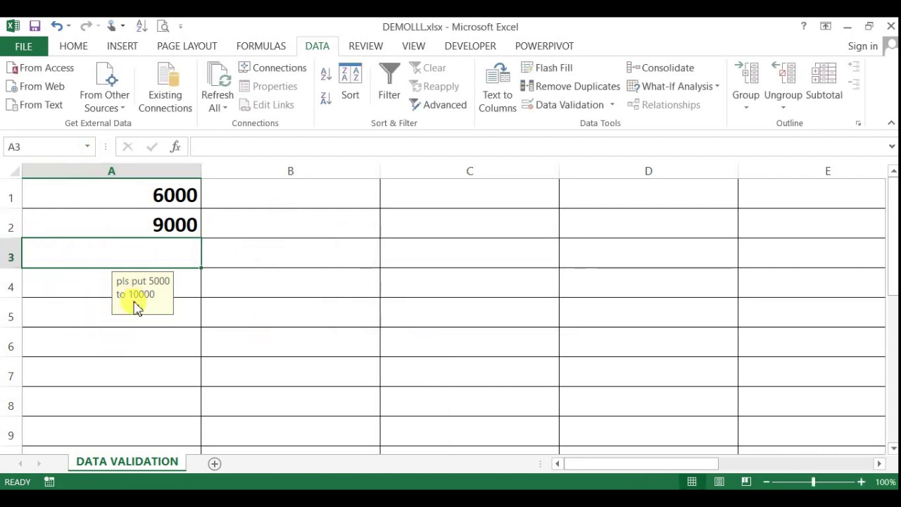
Review the prompts on A1 and A2, then select column B
left_click(276, 321)
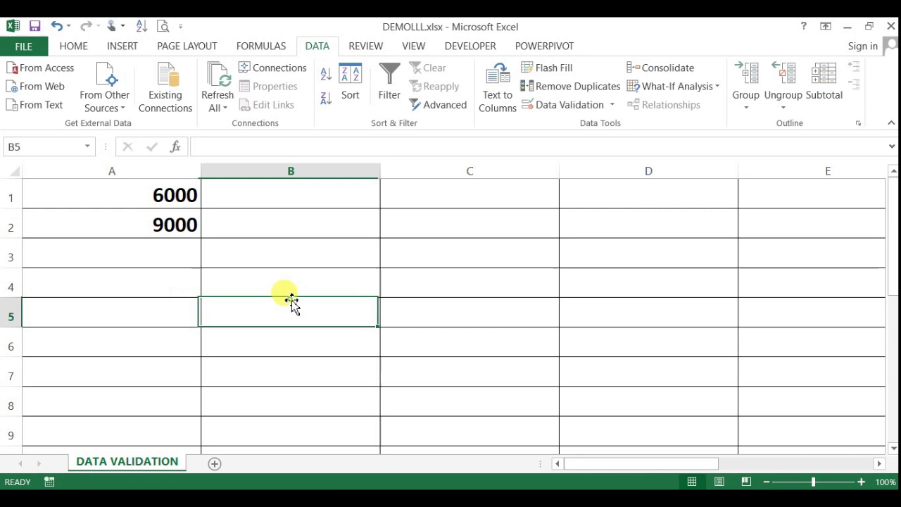
left_click(149, 220)
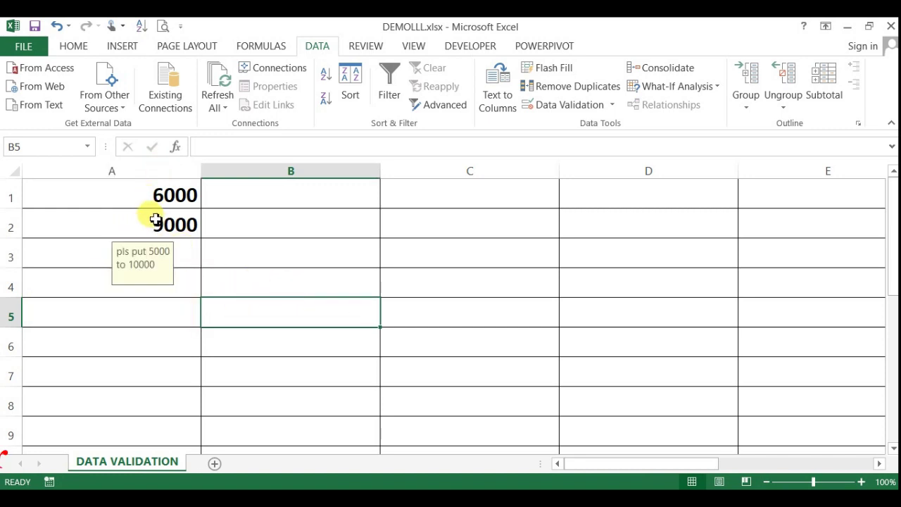
left_click(176, 195)
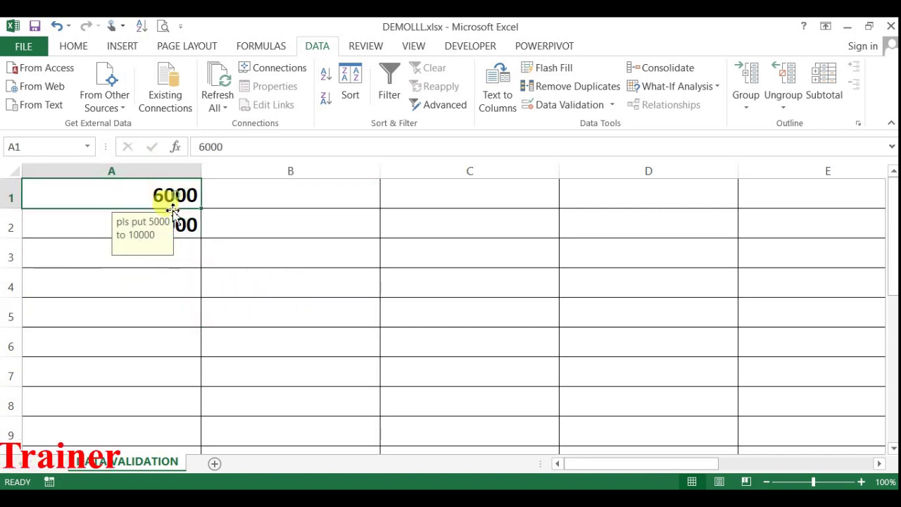
left_click(292, 287)
left_click(299, 171)
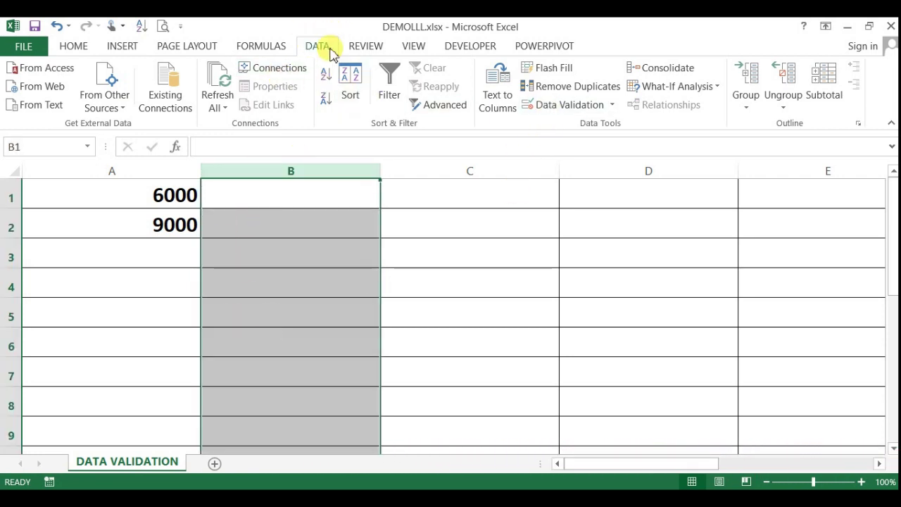
Set column B to accept whole numbers greater than or equal to 5000
left_click(539, 105)
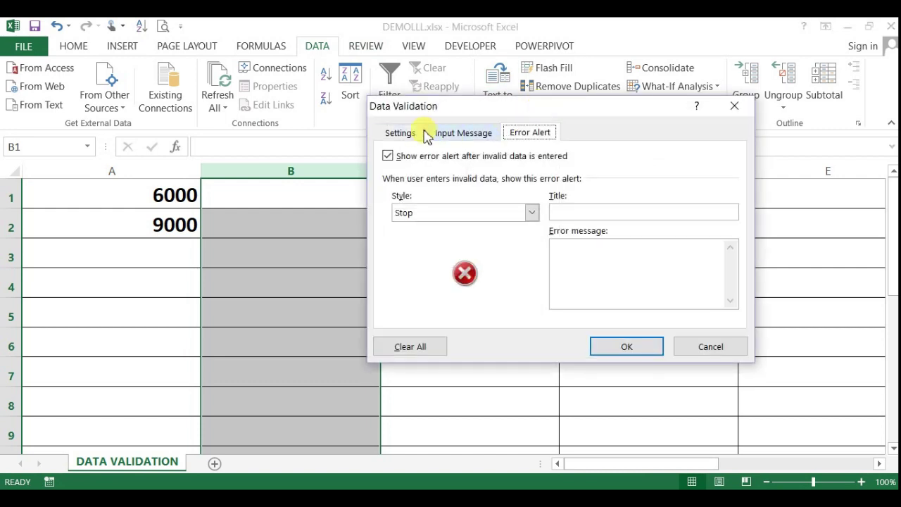
left_click(398, 132)
left_click(478, 189)
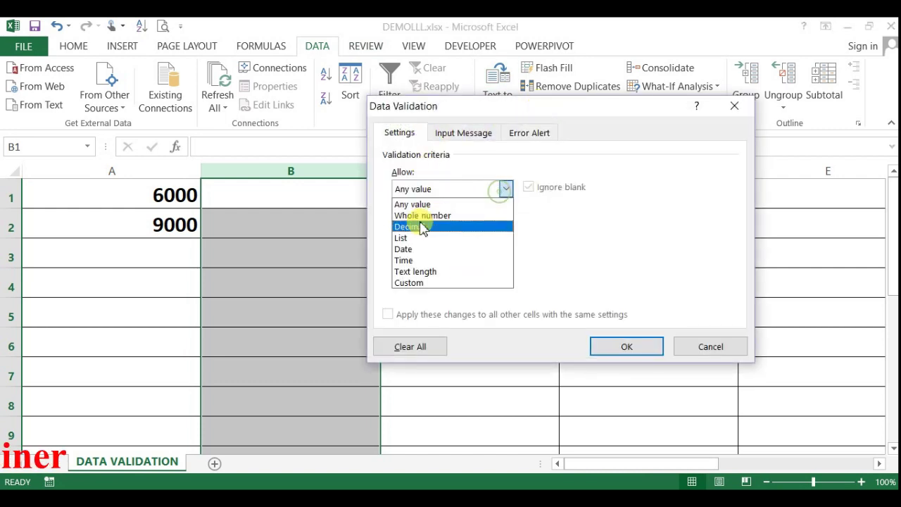
left_click(430, 214)
left_click(504, 223)
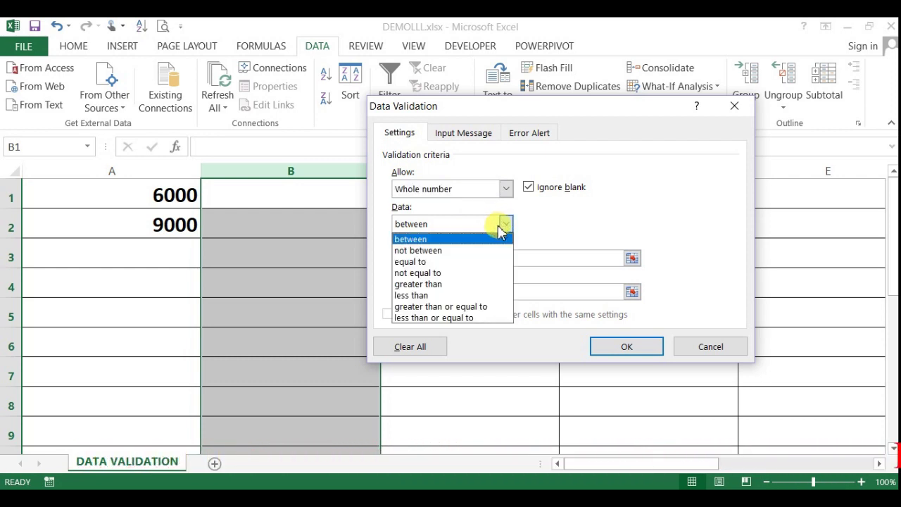
left_click(466, 306)
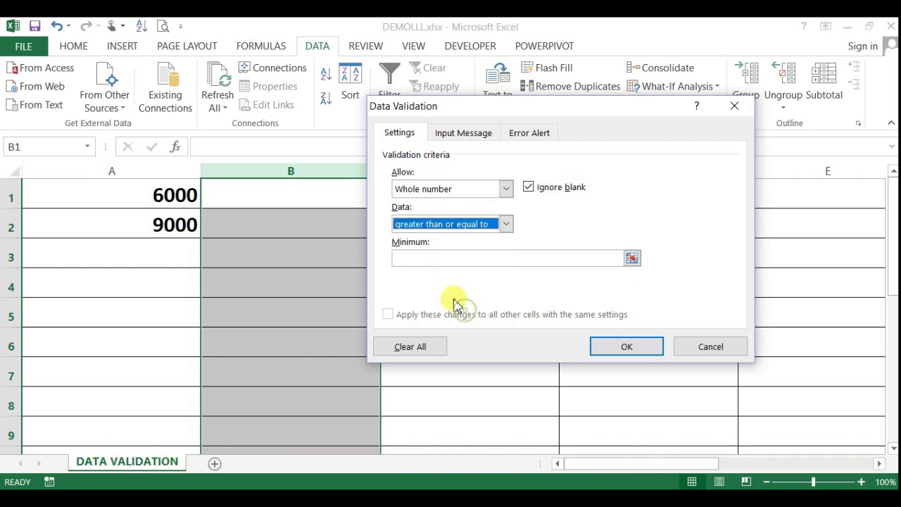
left_click(439, 261)
type("5000")
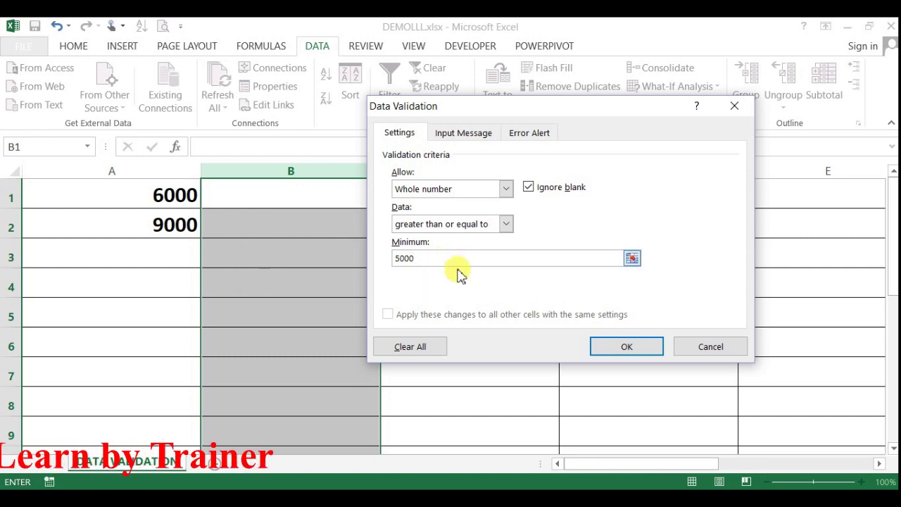
left_click(413, 259)
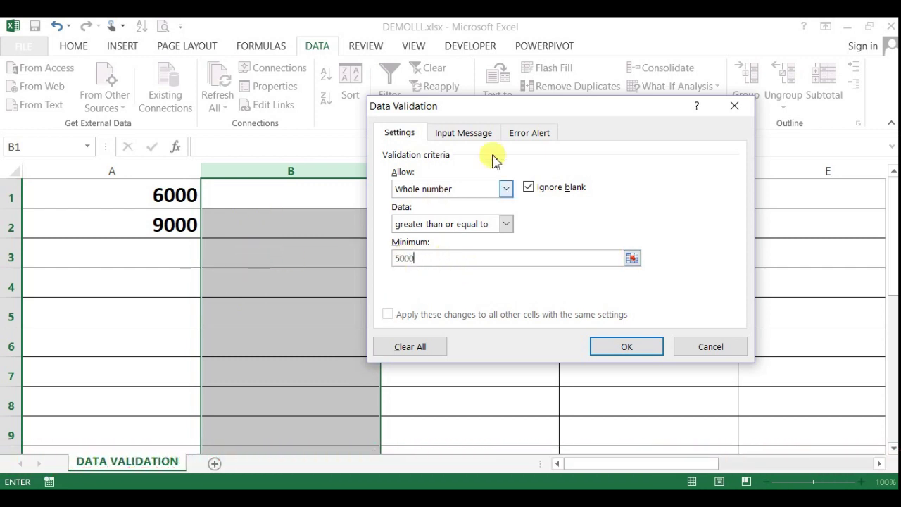
Enter WRONG ENTRY as column B's Stop error message
left_click(473, 139)
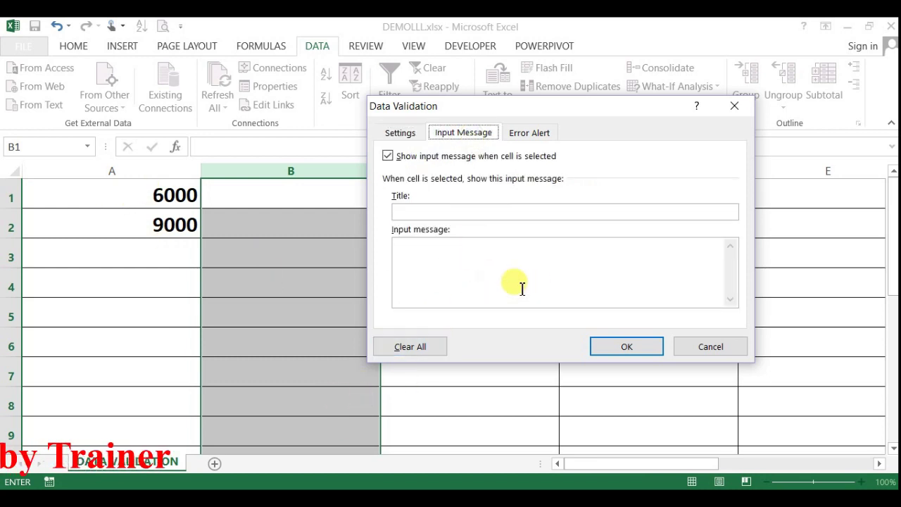
left_click(533, 141)
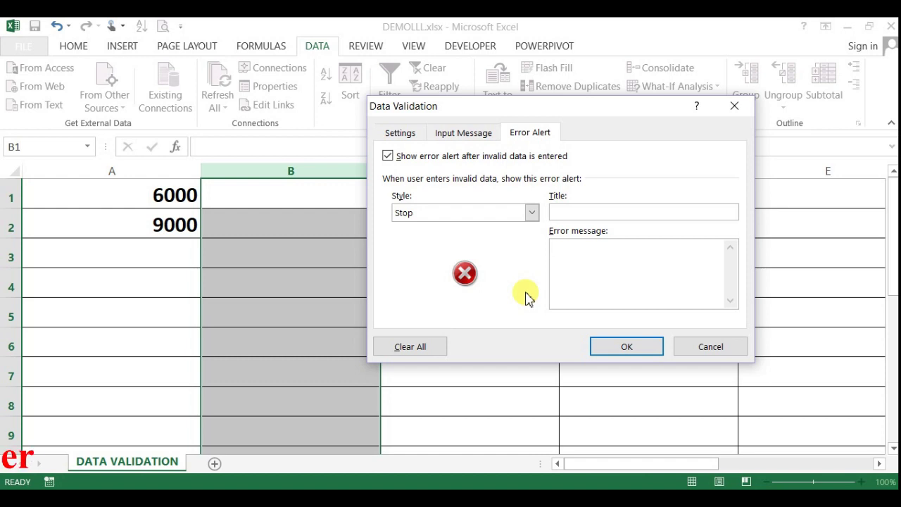
type("WRON")
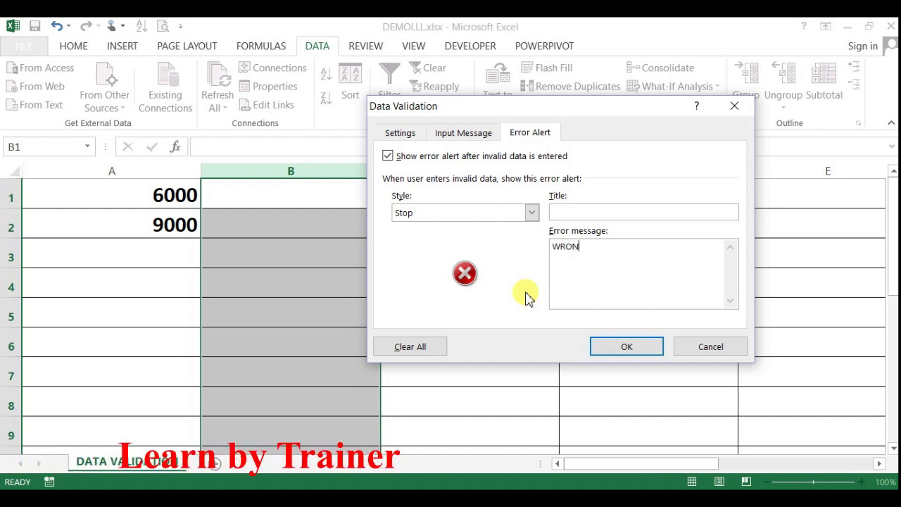
type("G ENTRY")
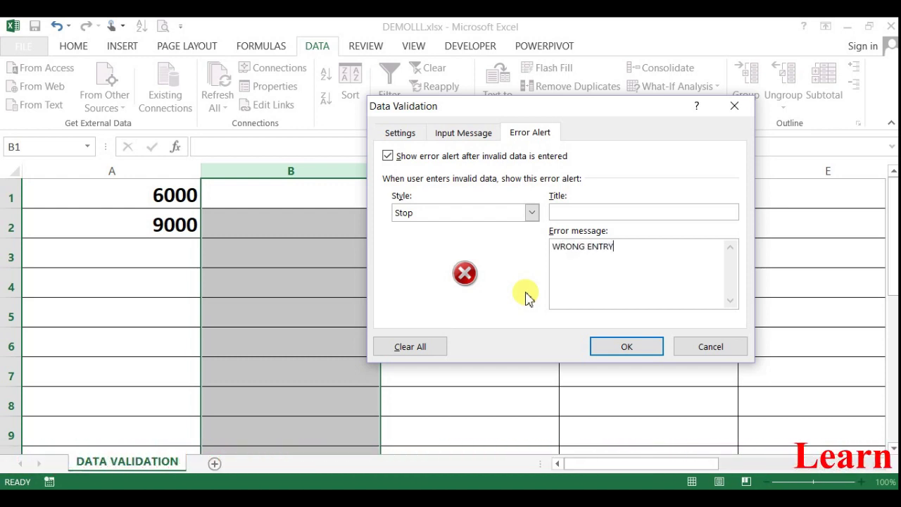
Apply column B's rule and enter 15000 in B1 and 16000 in B2
left_click(630, 348)
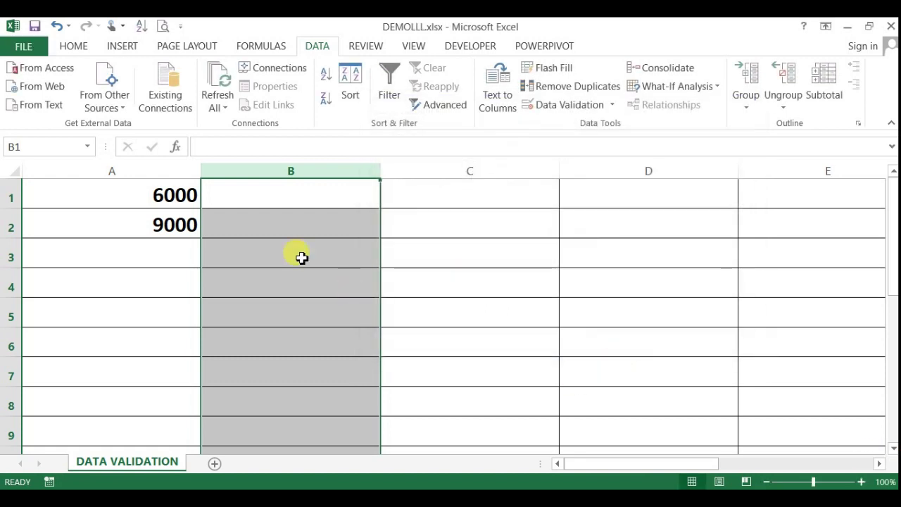
left_click(275, 270)
left_click(295, 203)
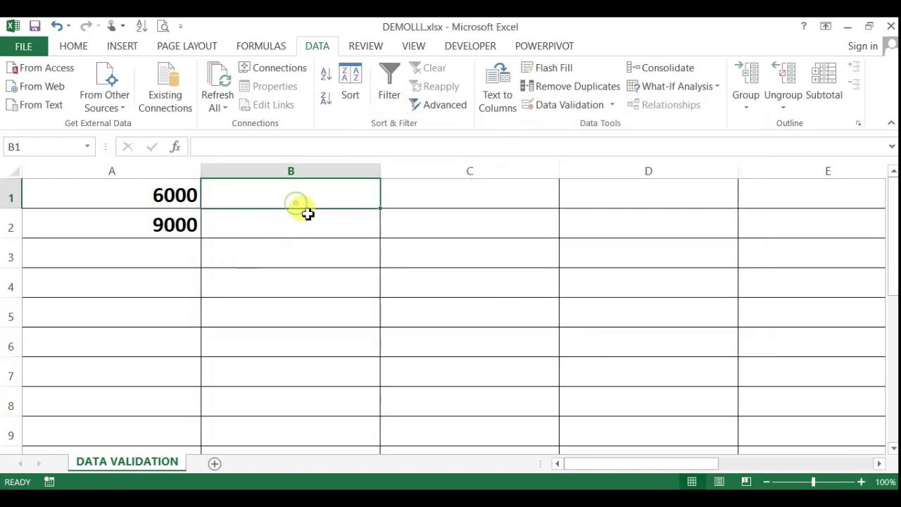
type("15000")
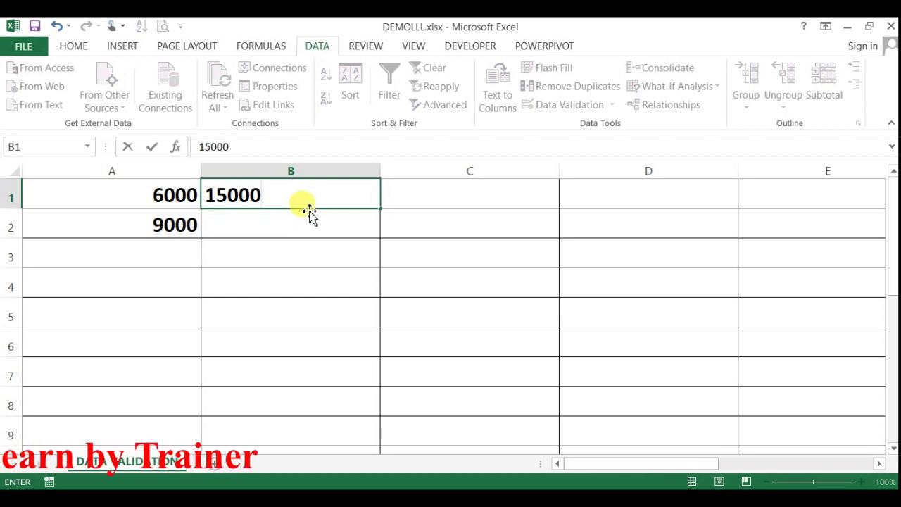
key("Return")
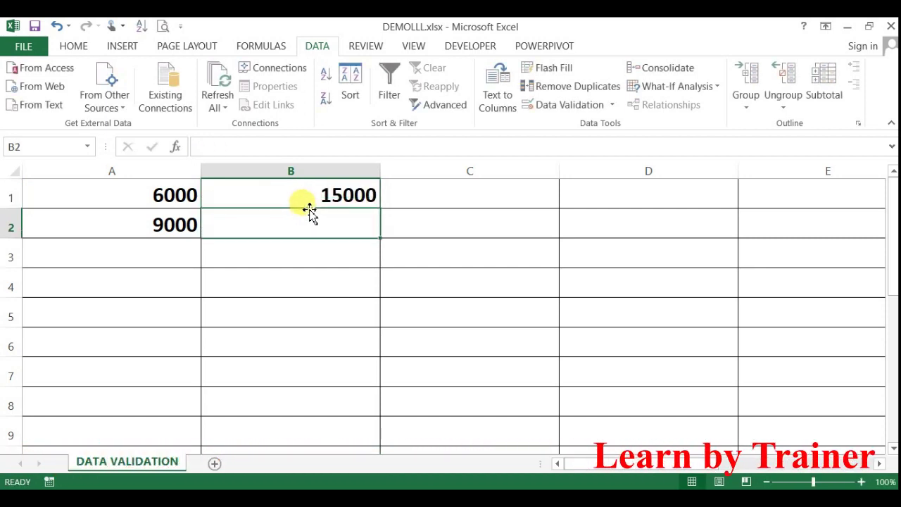
type("16000")
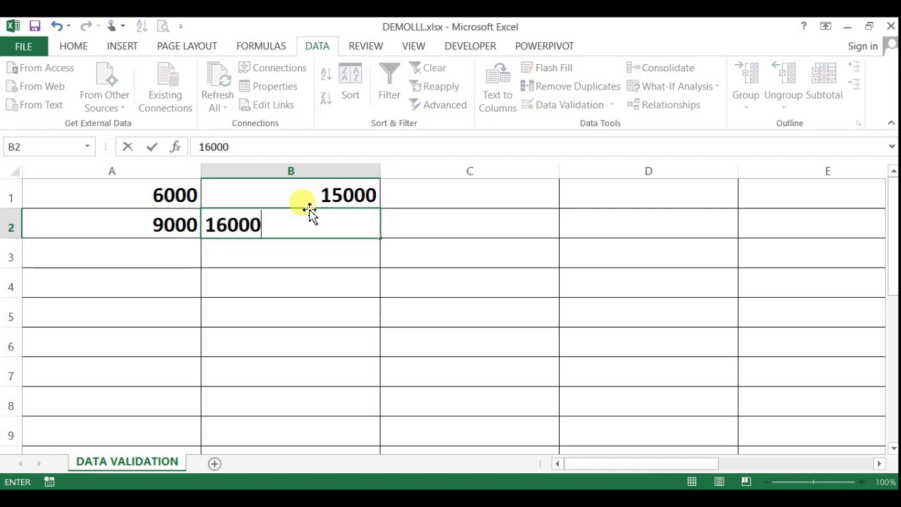
key("Return")
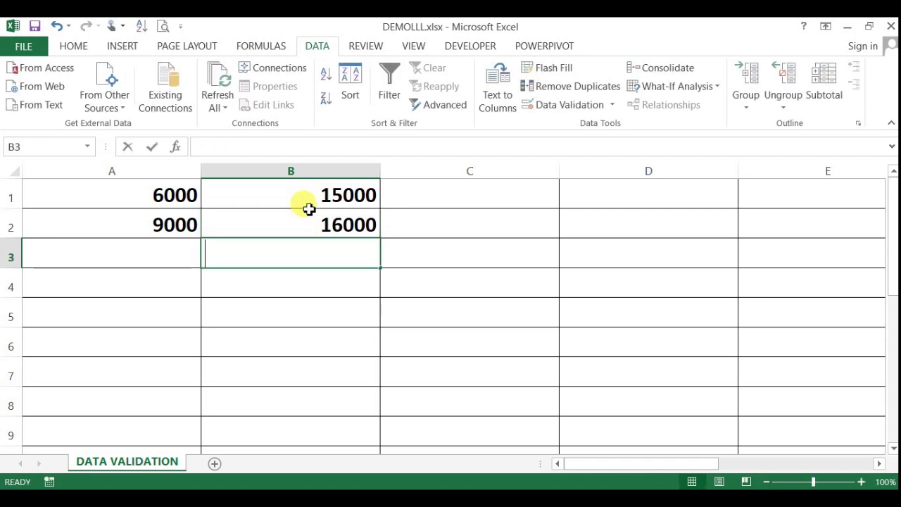
Try 4000 in B3, cancel the WRONG ENTRY rejection, and check B2
type("4000")
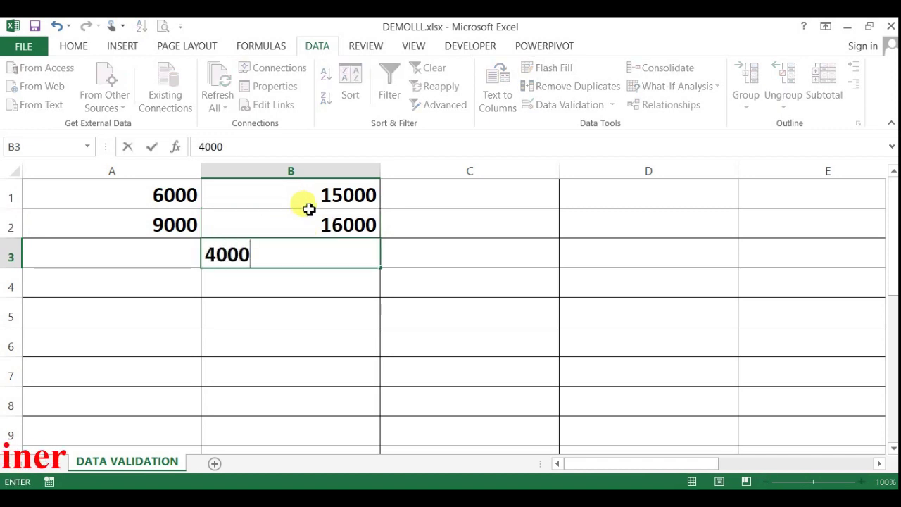
key("Return")
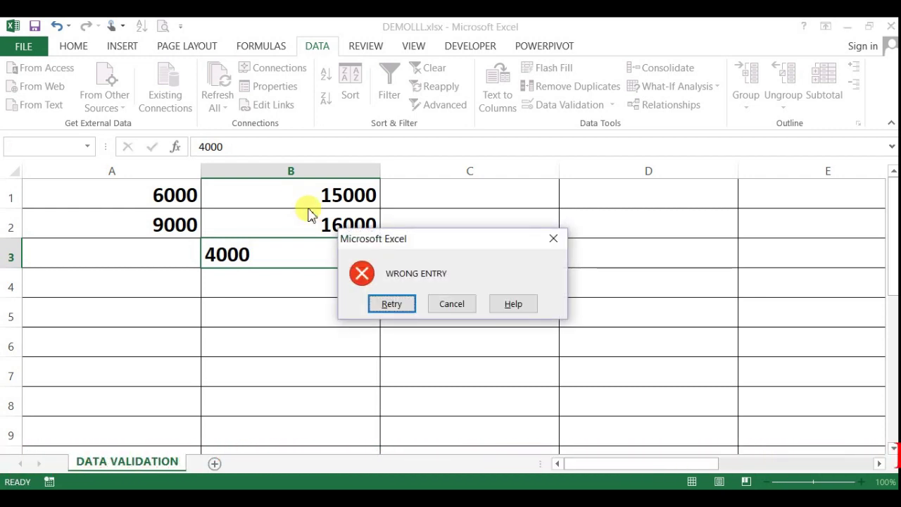
key("Tab")
key("Return")
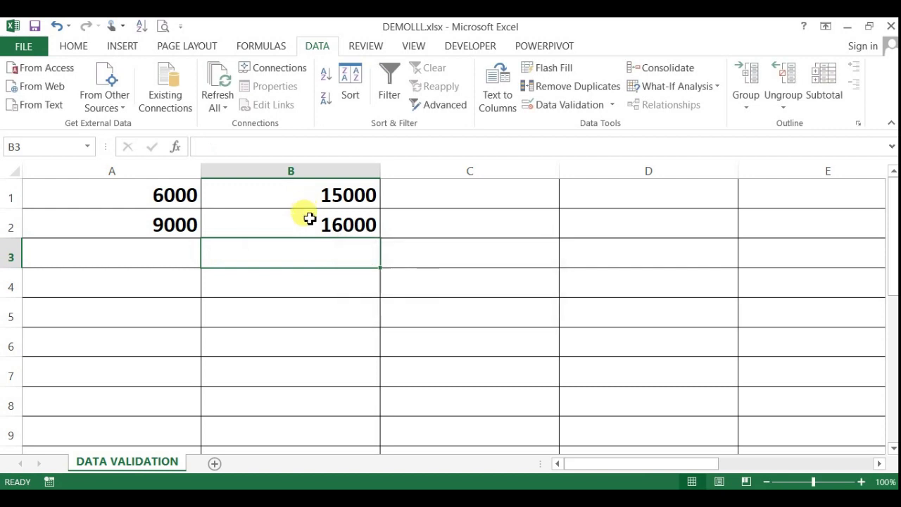
left_click(329, 231)
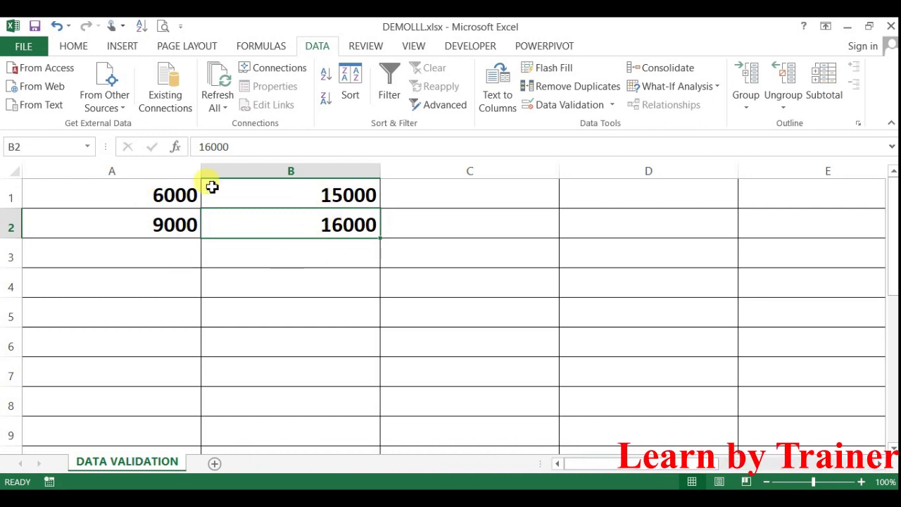
left_click(298, 350)
left_click(291, 216)
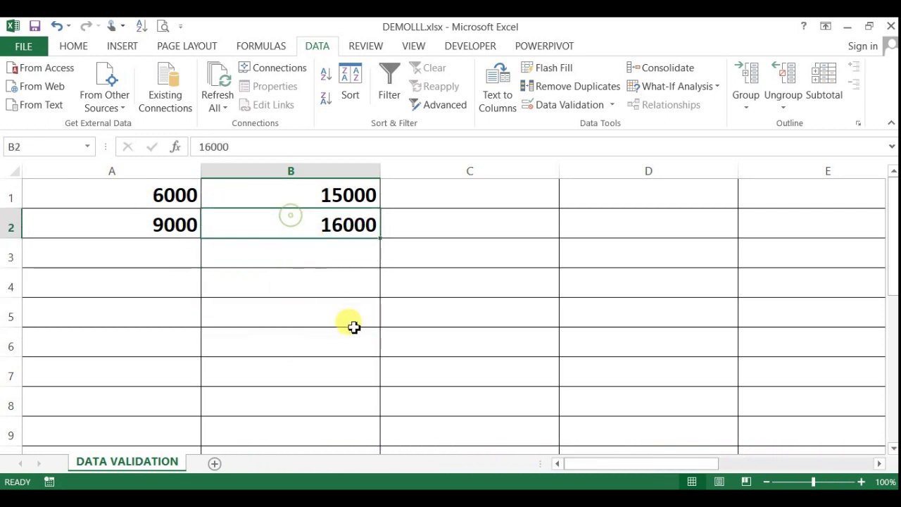
Select column C and set its validation to Decimal between 1.5 and 4.5
left_click(470, 171)
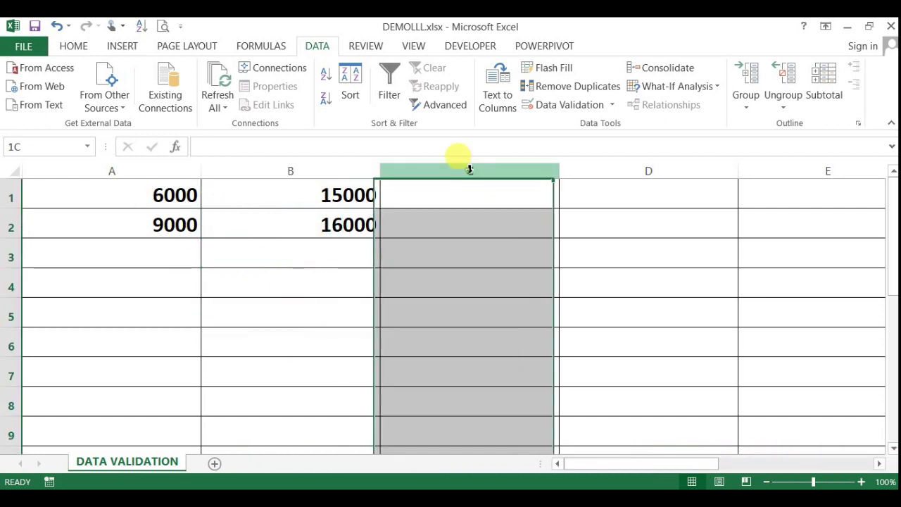
left_click(570, 105)
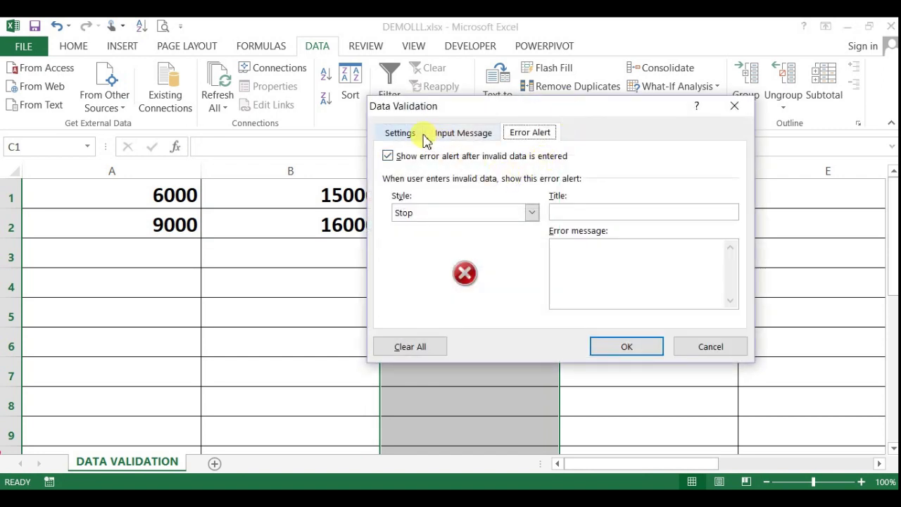
left_click(422, 135)
left_click(502, 188)
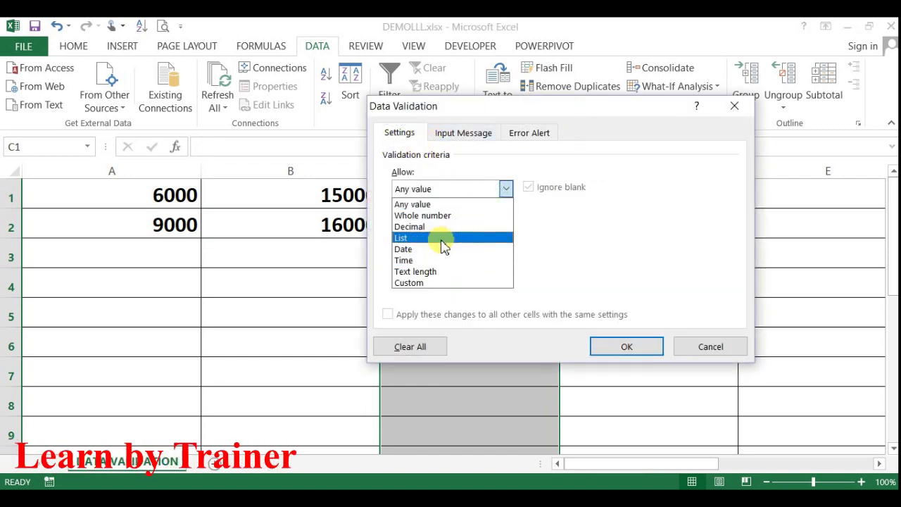
left_click(442, 215)
left_click(507, 224)
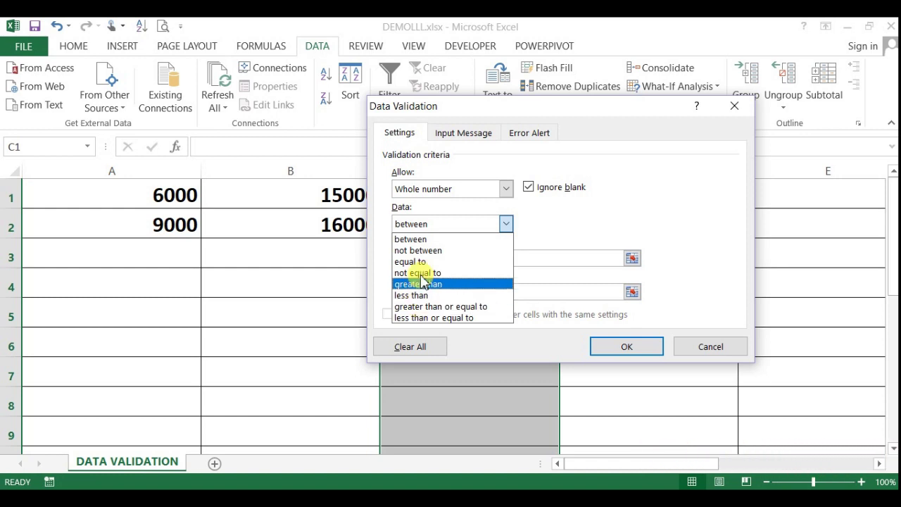
left_click(503, 190)
left_click(503, 190)
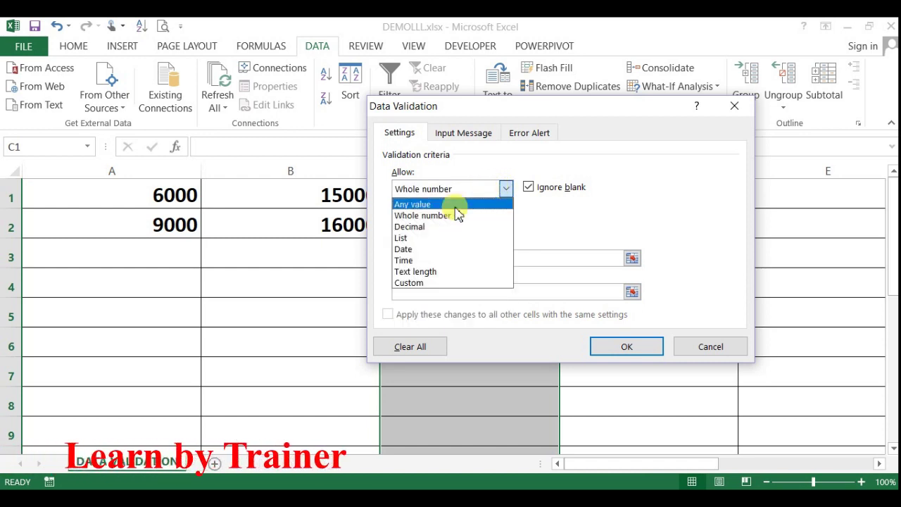
left_click(433, 226)
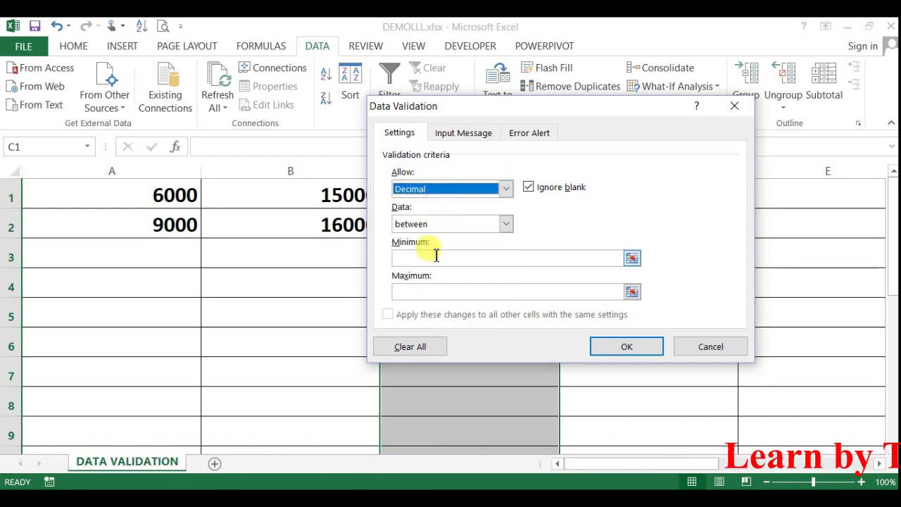
left_click(433, 256)
type("1.5")
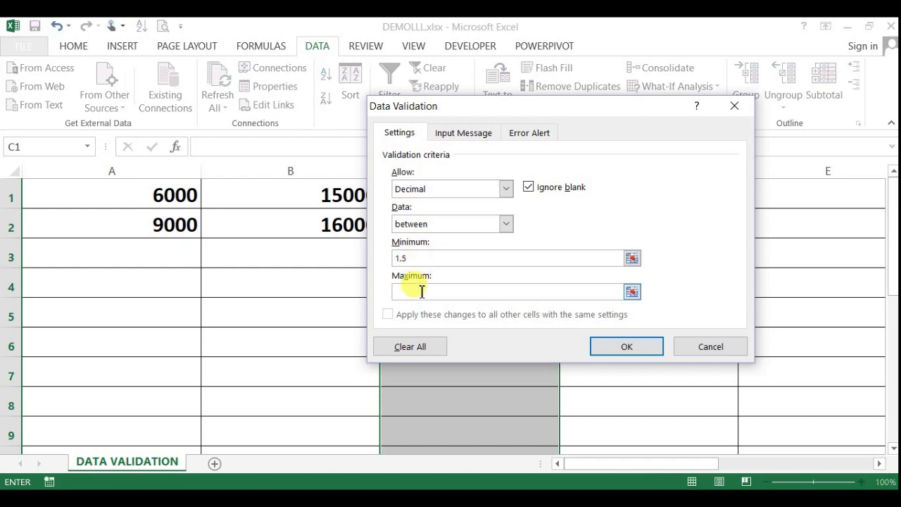
type("4.")
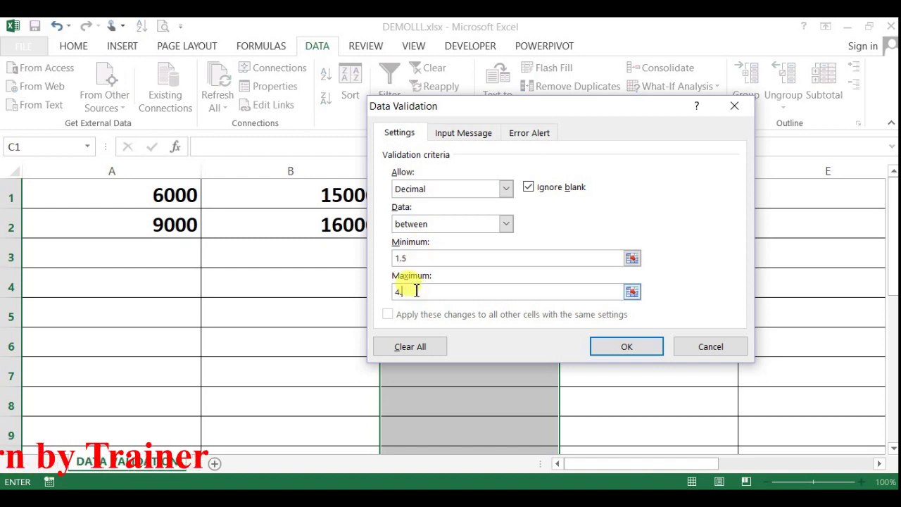
type("5")
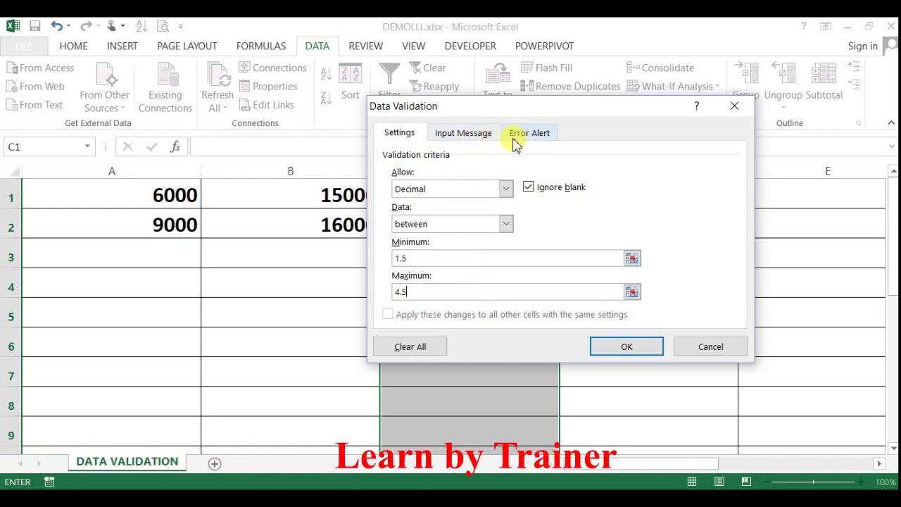
Enter and correct the input message to 'PUT PLS 1.5 TO 4.5'
left_click(459, 134)
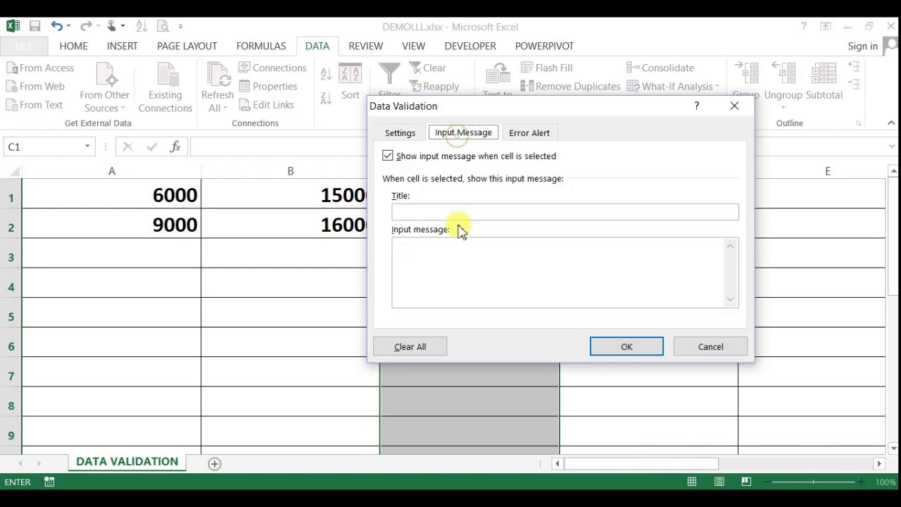
left_click(458, 248)
type("PUT PLS 1.")
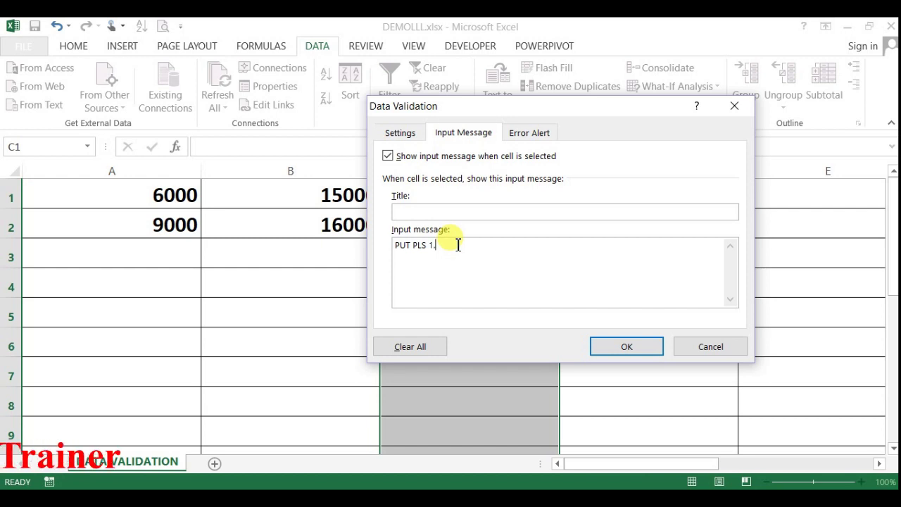
type("5")
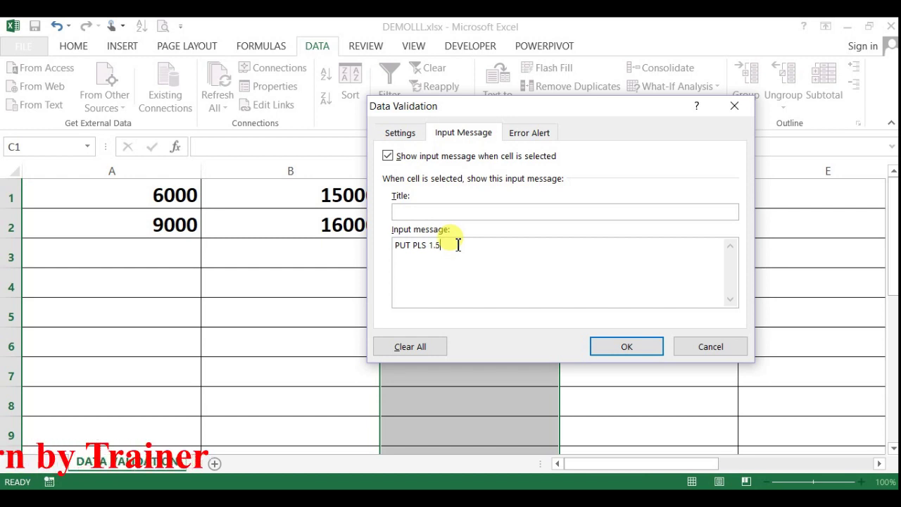
type(" TO")
type(" 2")
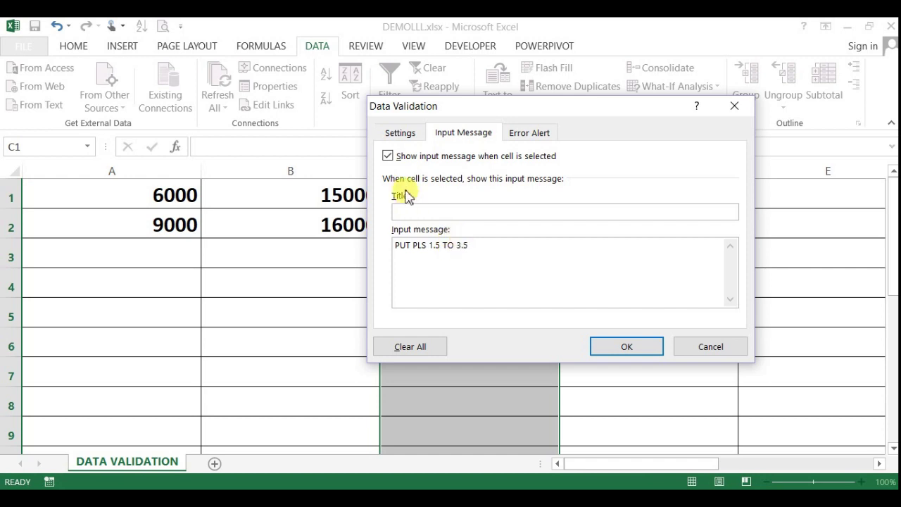
left_click(402, 133)
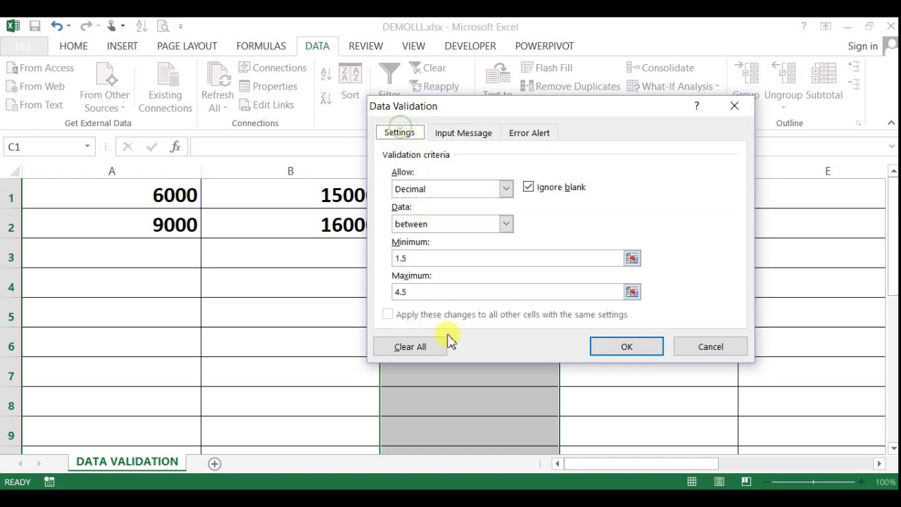
left_click(468, 135)
left_click(458, 247)
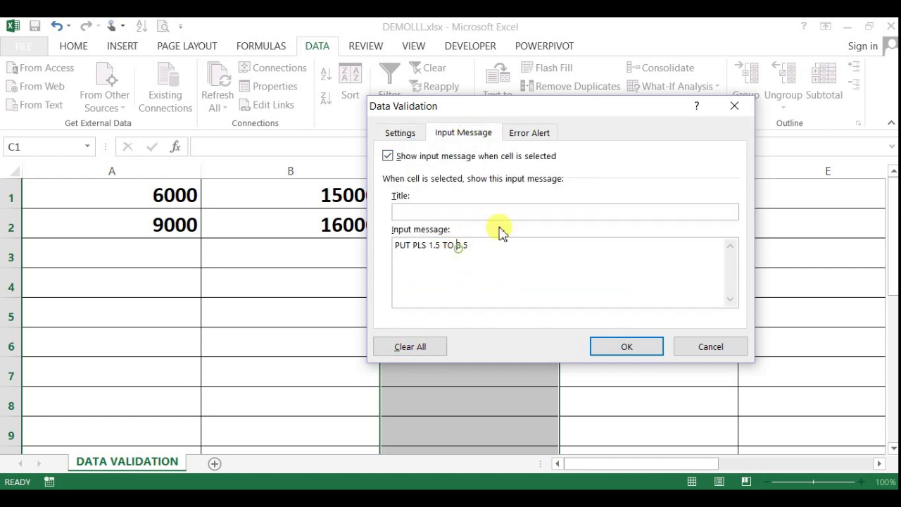
key("Delete")
type("4")
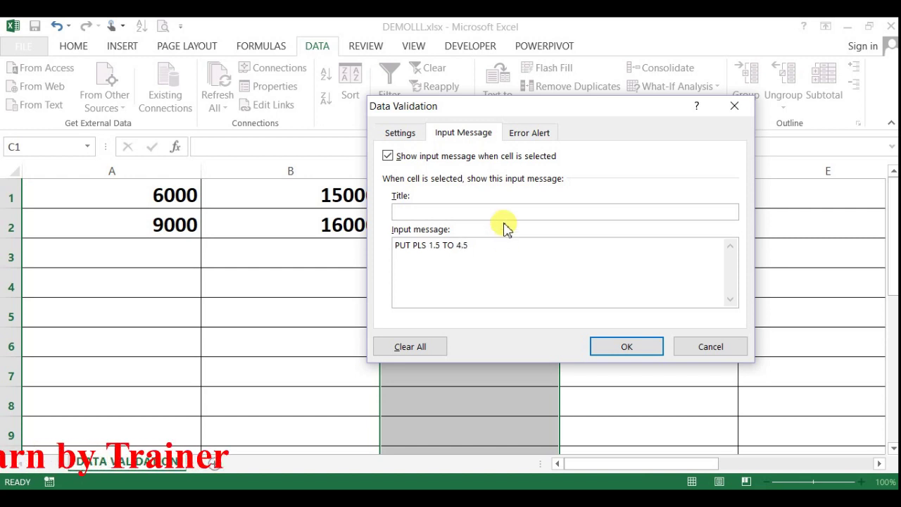
Enter WRONG ENTRY as the error message and apply column C's rule
left_click(529, 133)
left_click(575, 275)
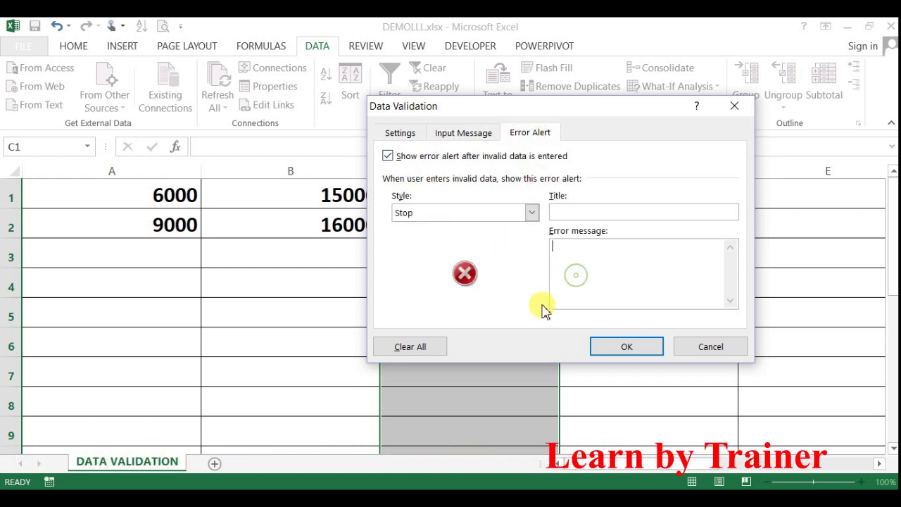
type("WRONG ENTRY")
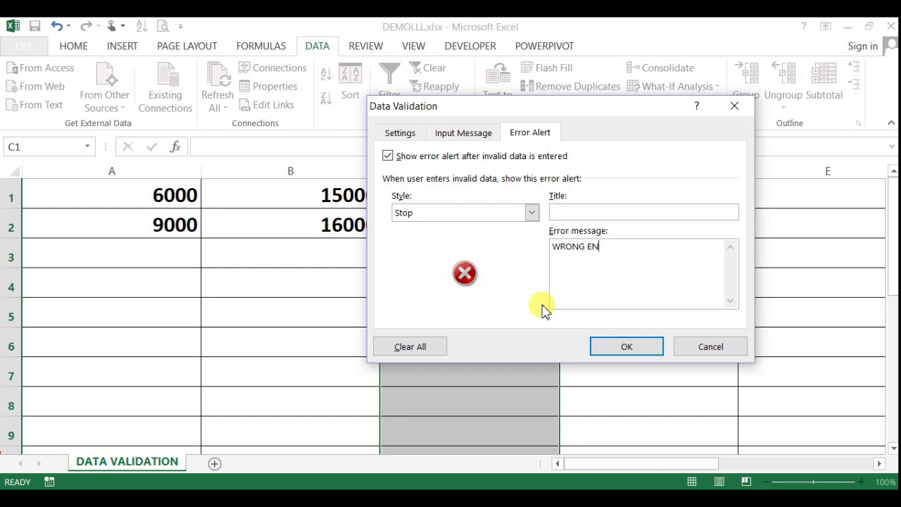
left_click(609, 348)
Check column C's prompt and enter 2.6 in C1
left_click(472, 373)
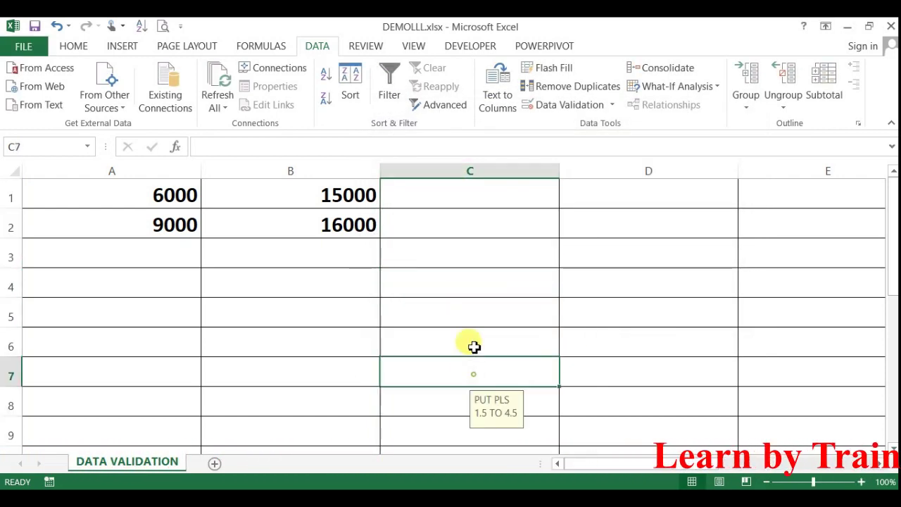
left_click(480, 233)
left_click(477, 195)
left_click(483, 376)
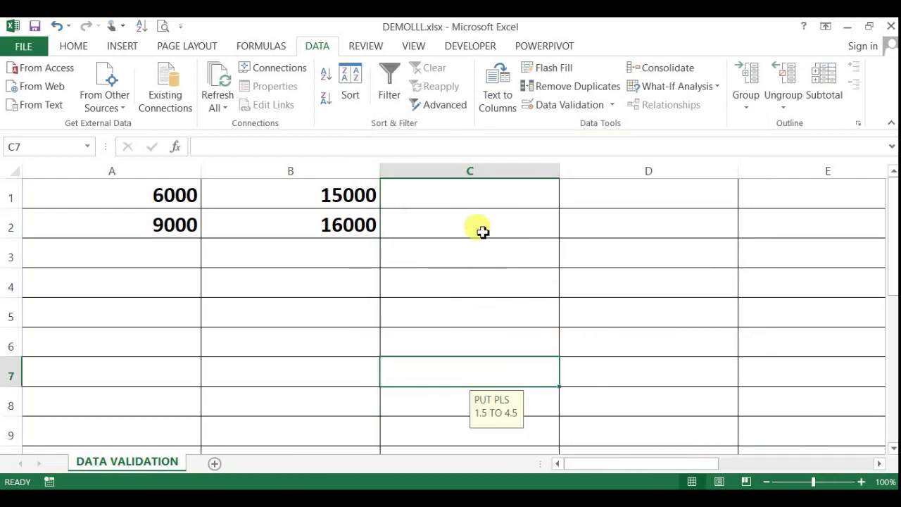
left_click(483, 195)
type("2.")
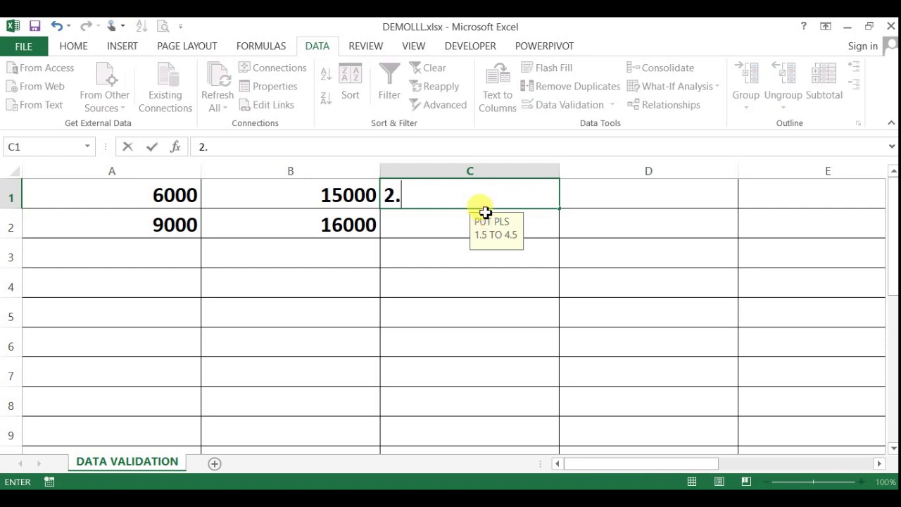
type("6")
key("Return")
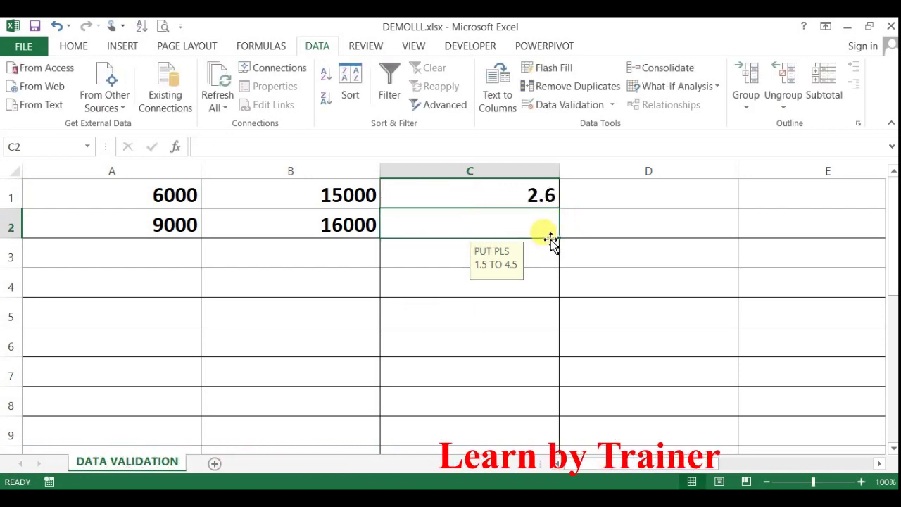
Try 9.8 in C2 and cancel the WRONG ENTRY rejection
type("9.8")
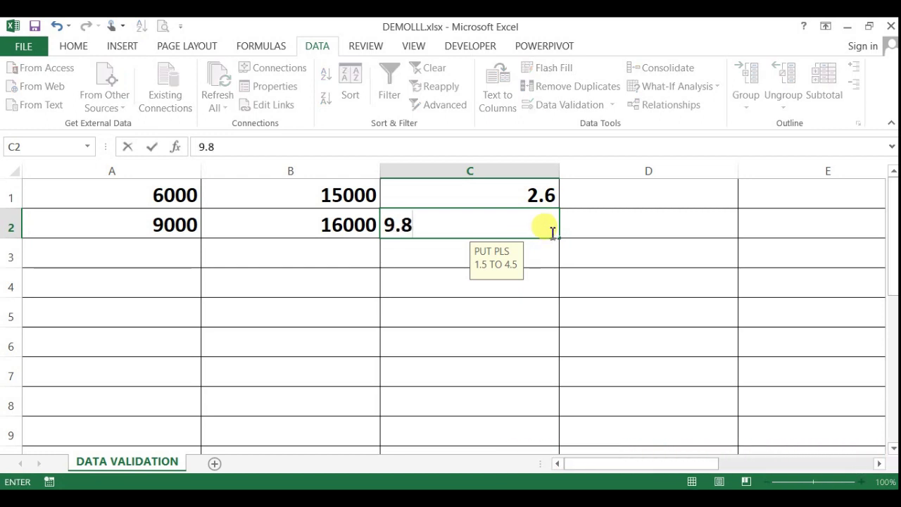
key("Return")
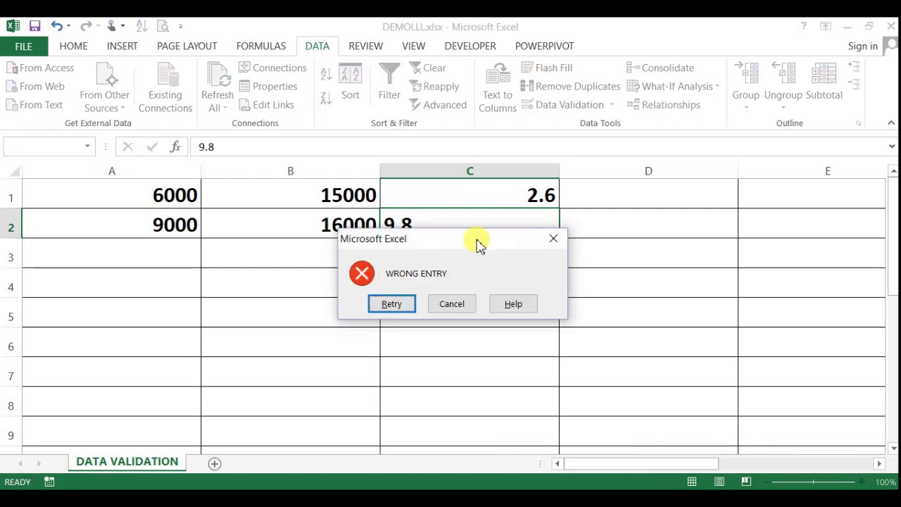
mouse_move(476, 243)
left_mouse_down()
mouse_move(654, 223)
mouse_move(688, 250)
left_mouse_up()
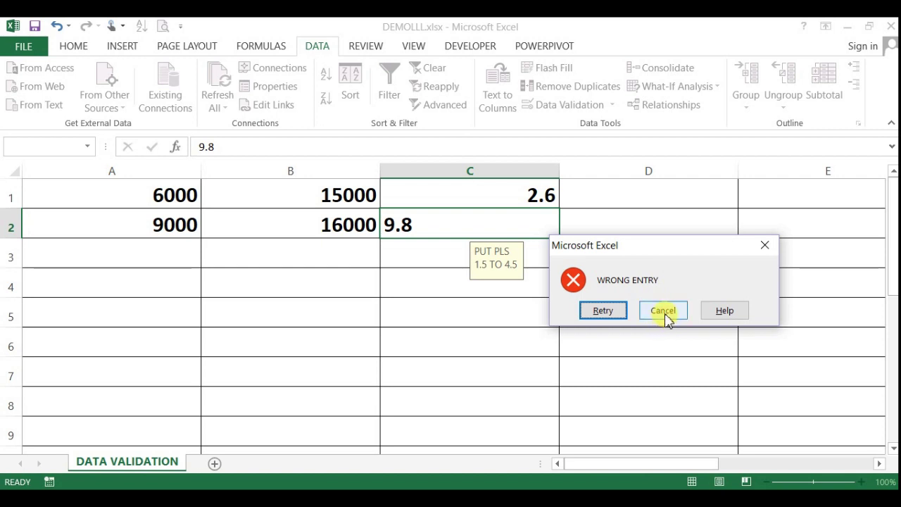
left_click(664, 311)
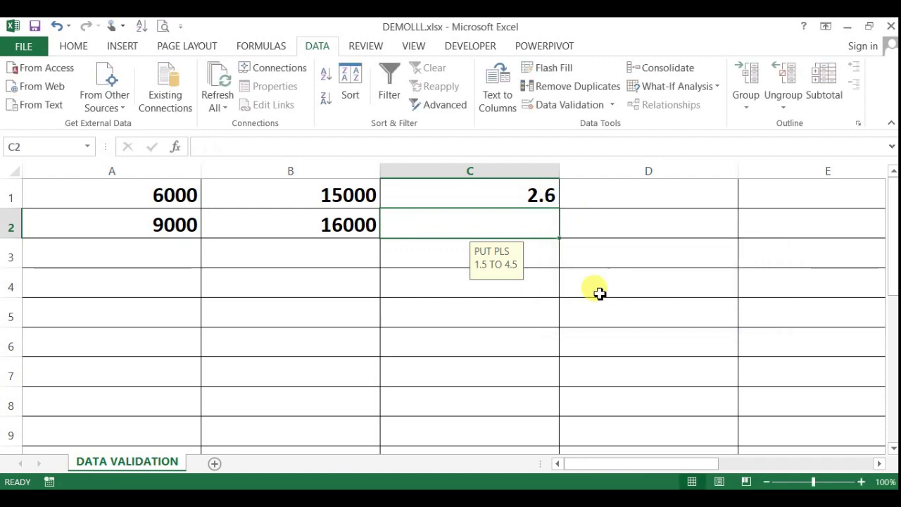
Give column D a List validation rule with source MORNING,EVENING
left_click(625, 160)
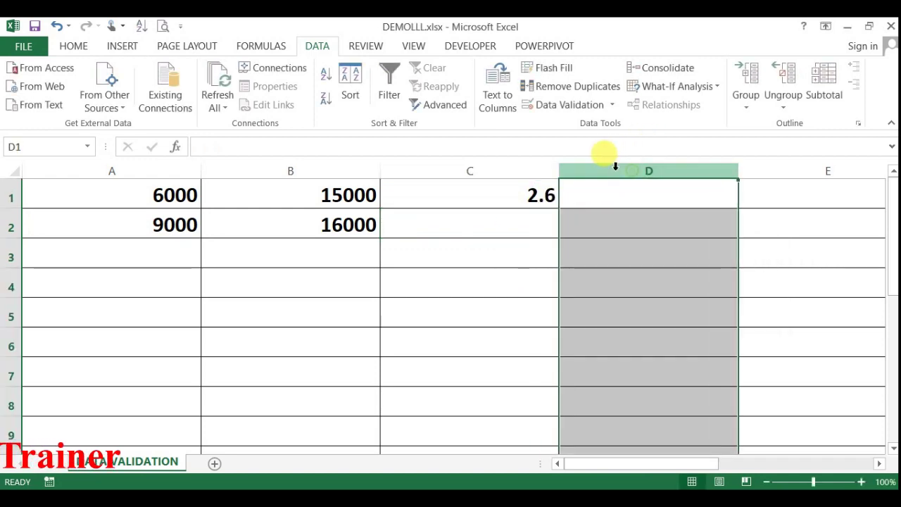
left_click(572, 111)
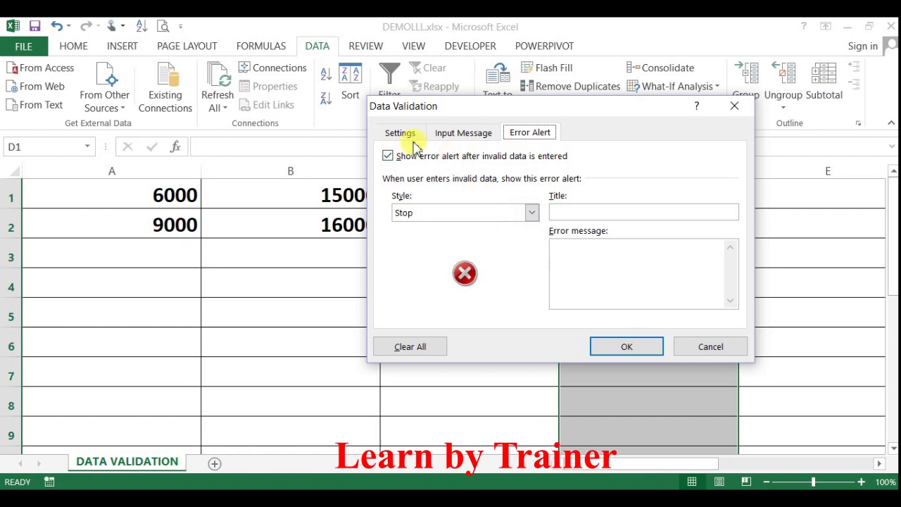
left_click(403, 133)
left_click(497, 192)
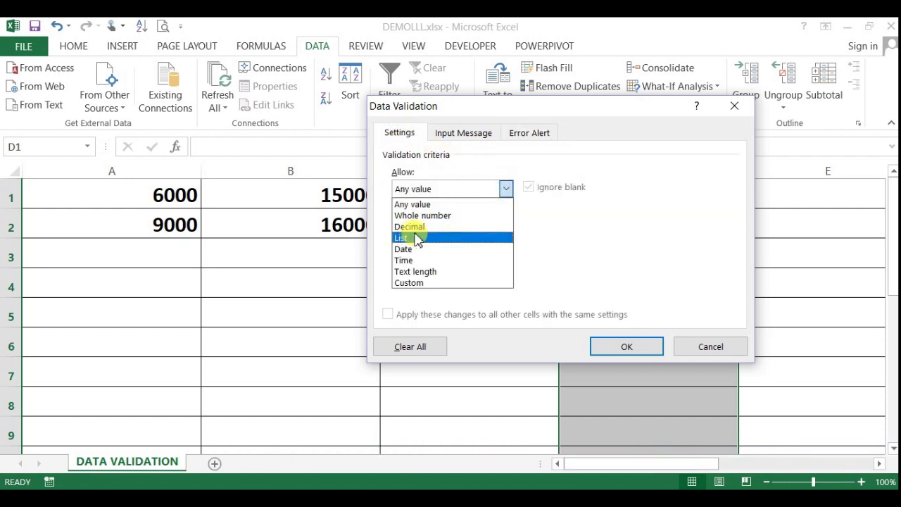
left_click(423, 228)
left_click(505, 224)
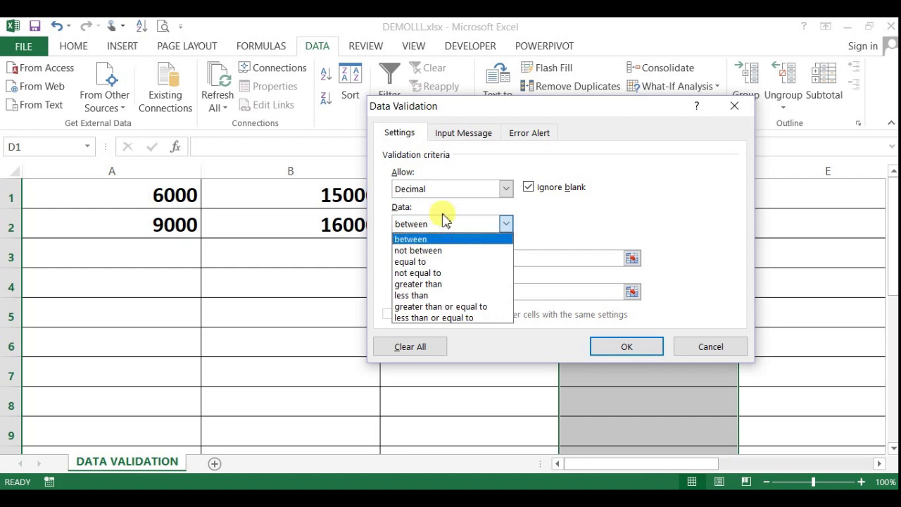
left_click(463, 189)
left_click(461, 190)
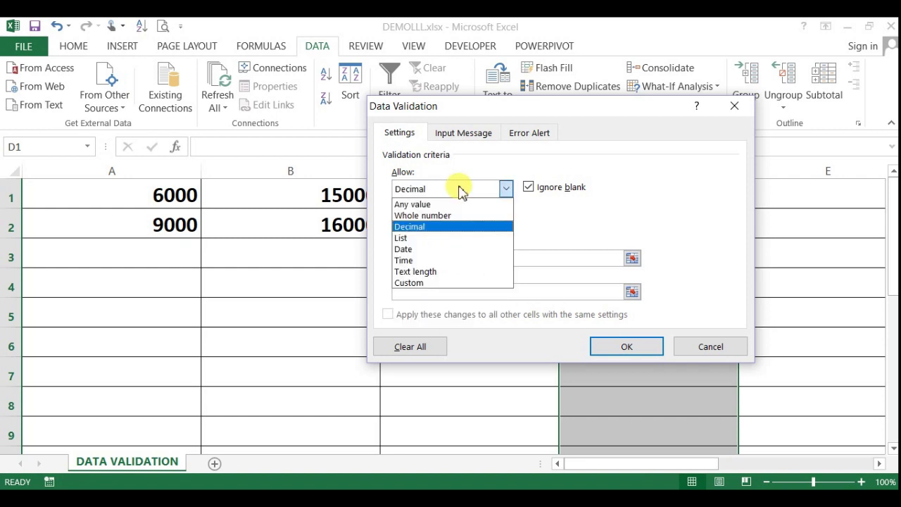
left_click(423, 238)
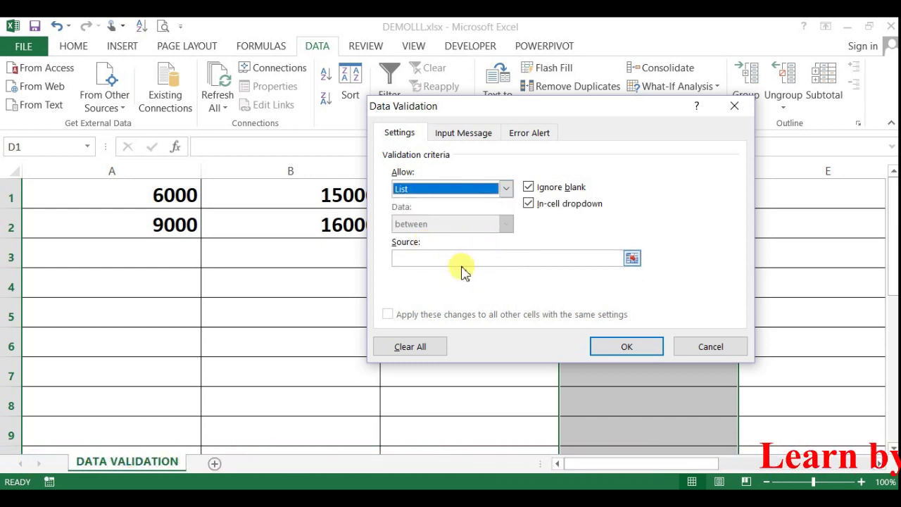
left_click(446, 258)
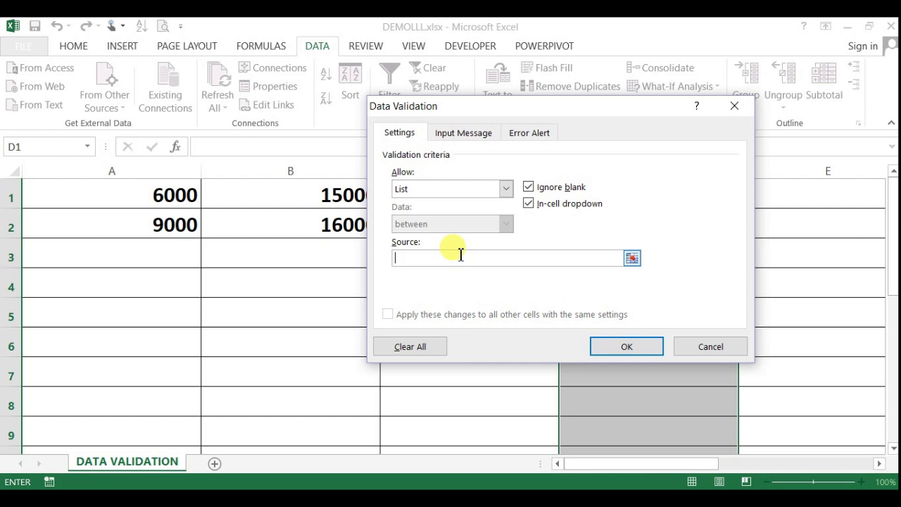
type("MOR")
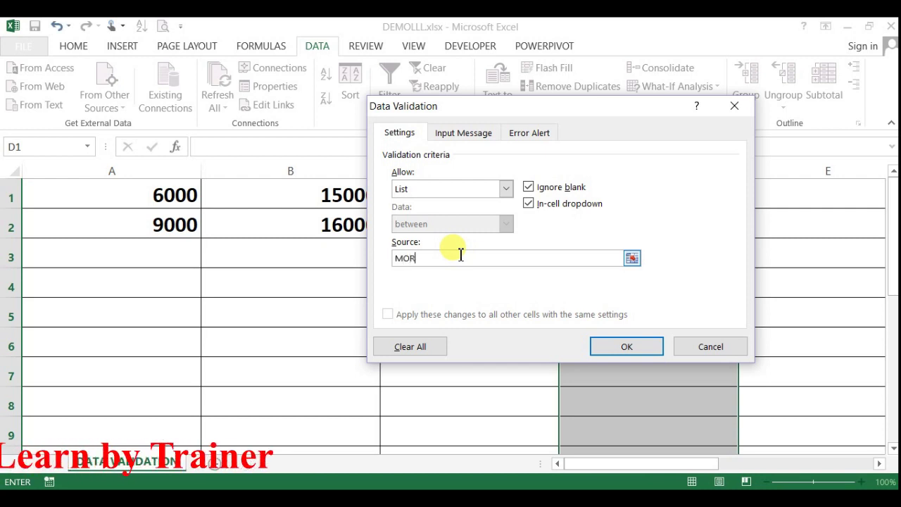
type("NING")
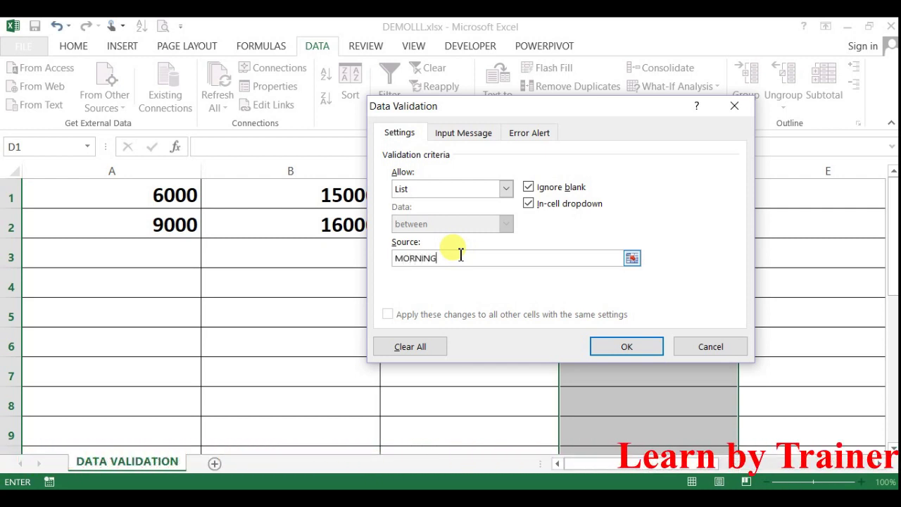
type(",EVENING")
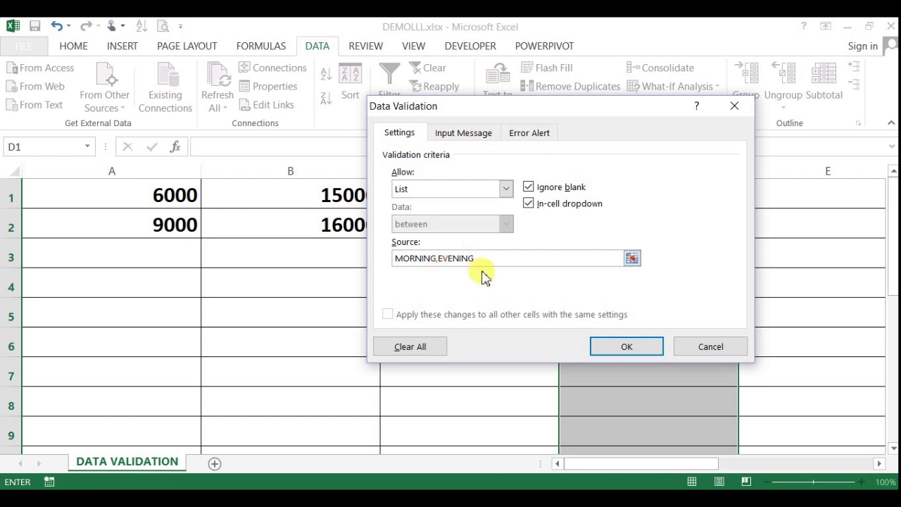
left_click(636, 350)
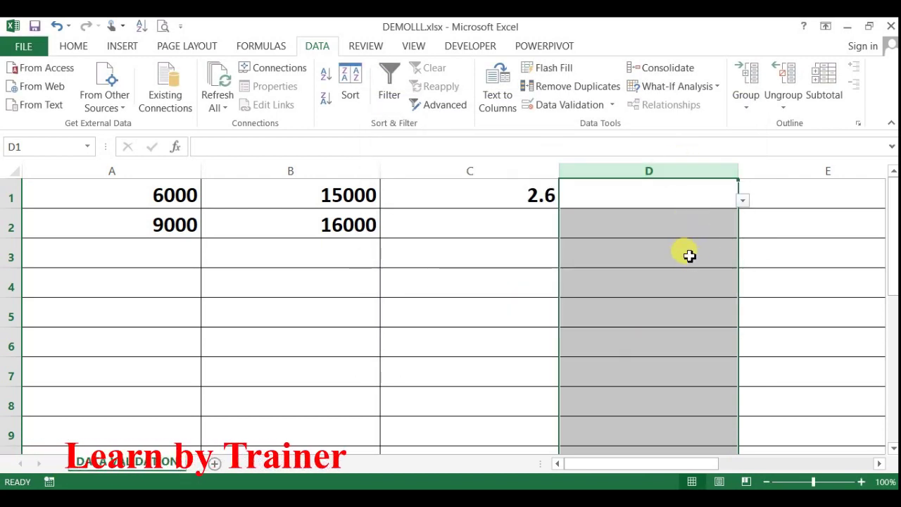
Pick MORNING for cell D4 from its validation dropdown
left_click_drag(670, 338, 671, 324)
left_click(654, 427)
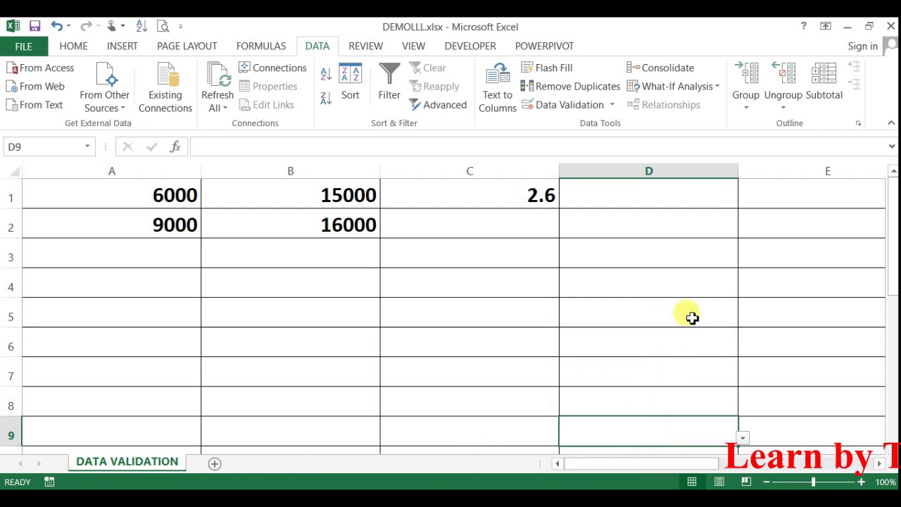
left_click(687, 279)
left_click(742, 290)
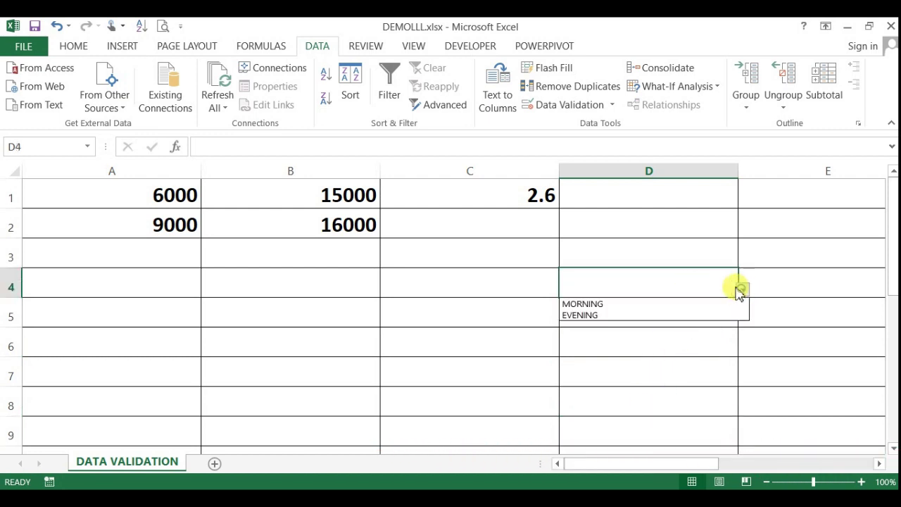
left_click(597, 304)
Pick EVENING for D7 and MORNING for D6 from their dropdowns
left_click(626, 381)
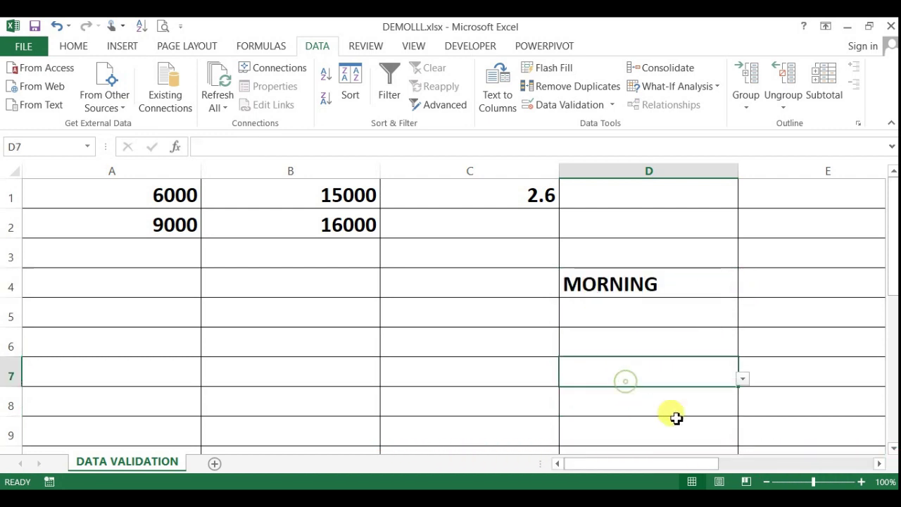
left_click(743, 383)
left_click(690, 383)
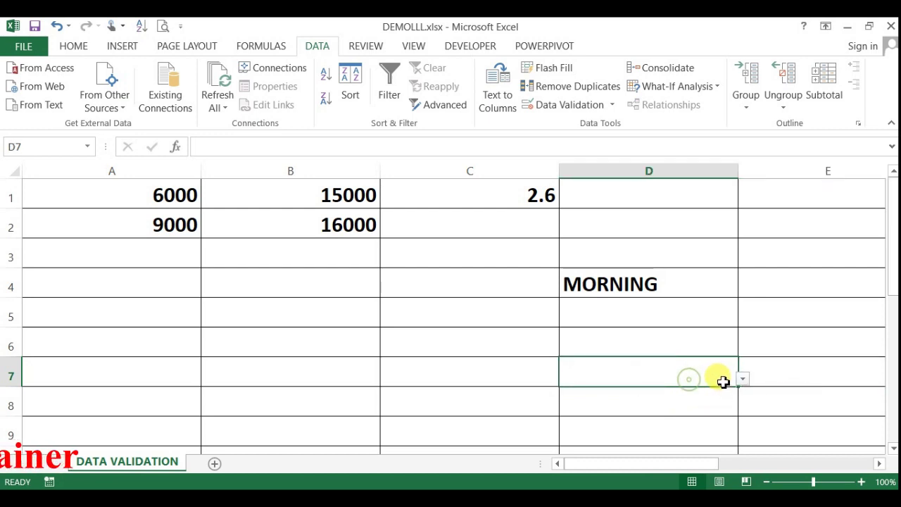
left_click(742, 381)
left_click(604, 405)
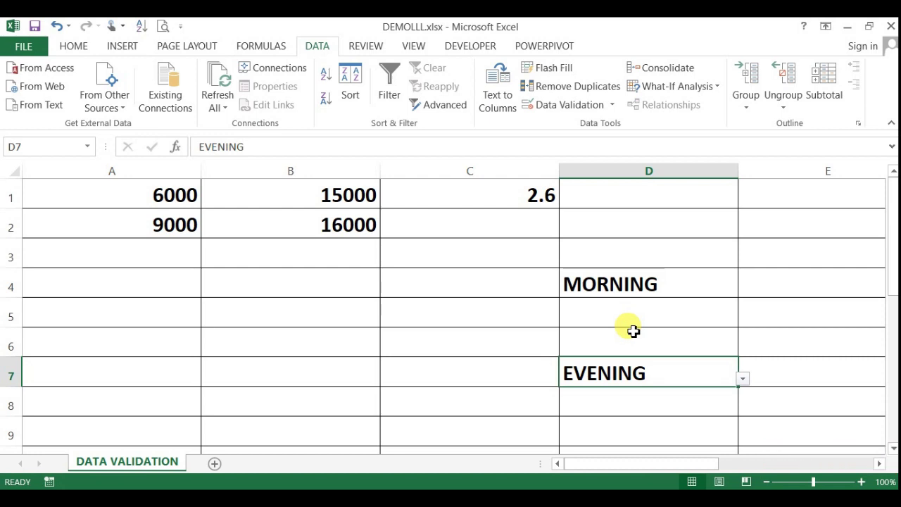
left_click(633, 333)
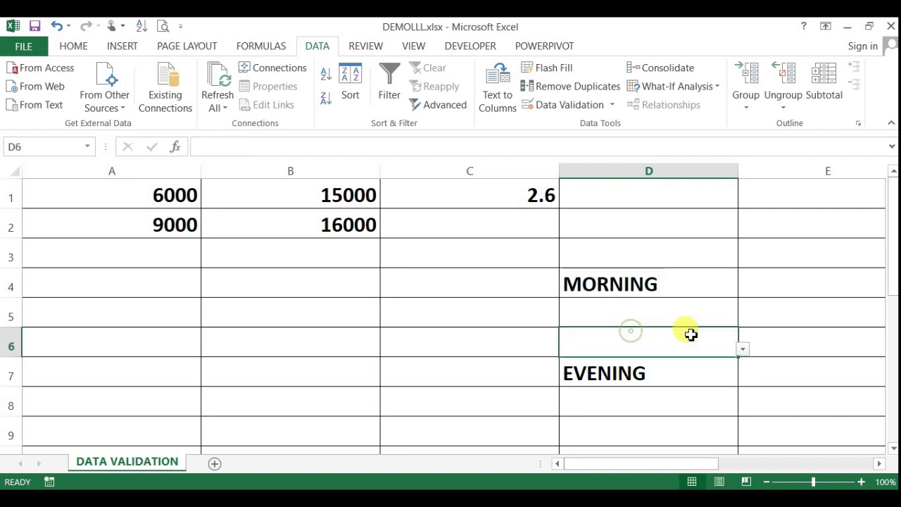
left_click(742, 349)
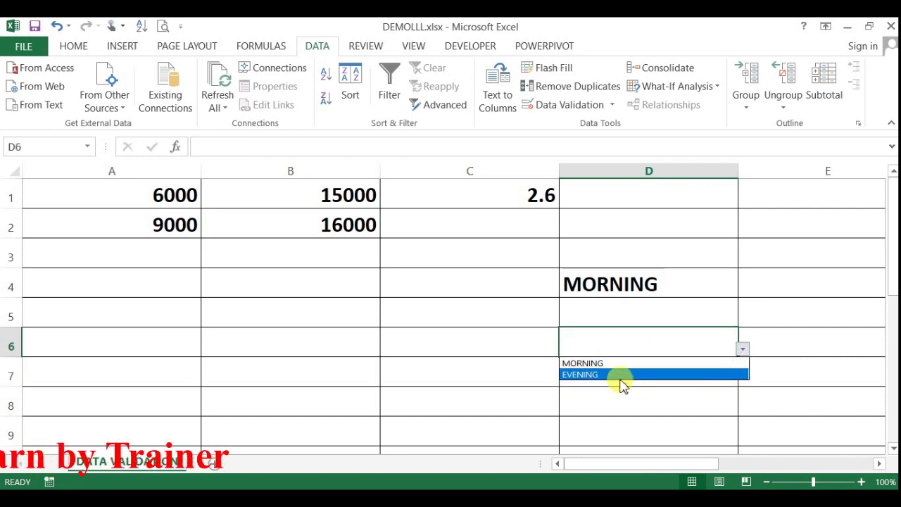
left_click(613, 362)
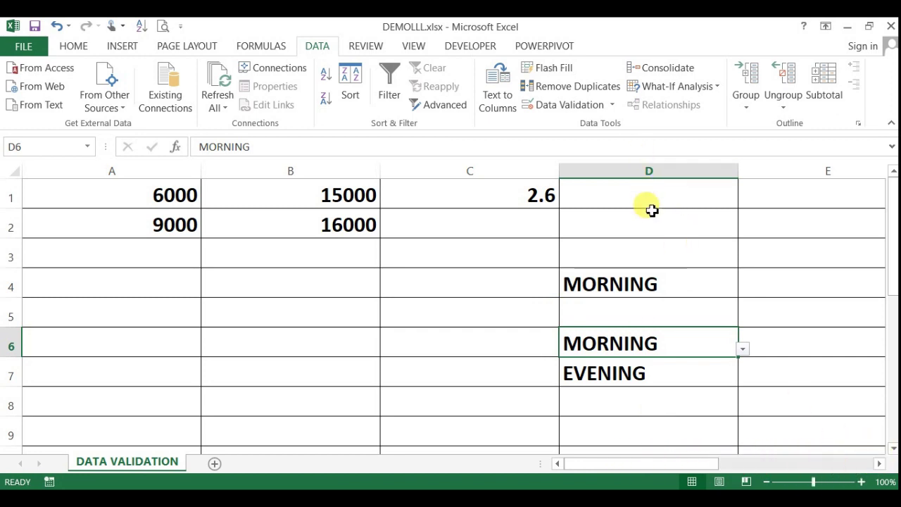
left_click(879, 464)
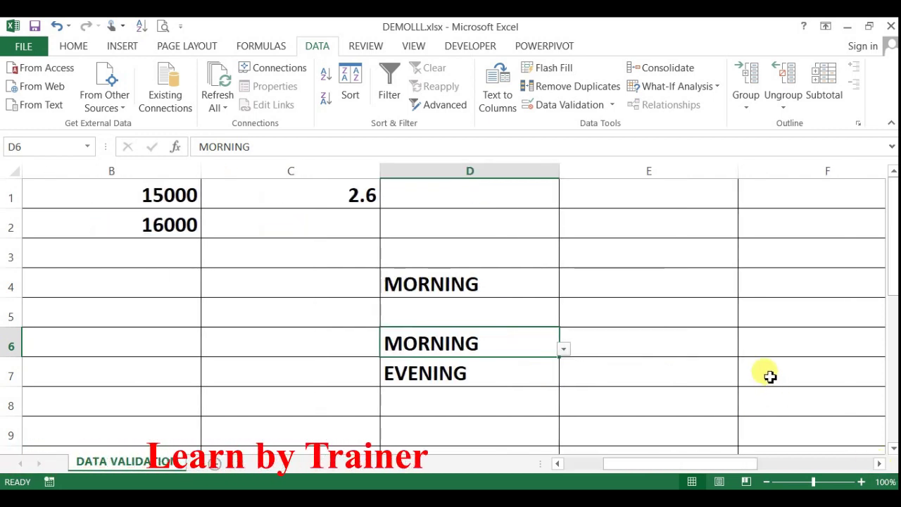
Type four people's names into cells E1 through E4, one name per cell
left_click(654, 202)
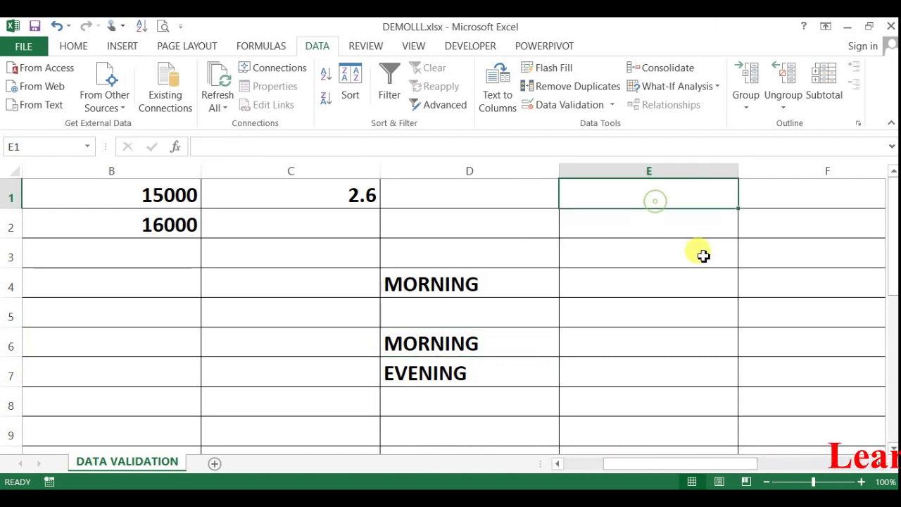
type("SACHIN")
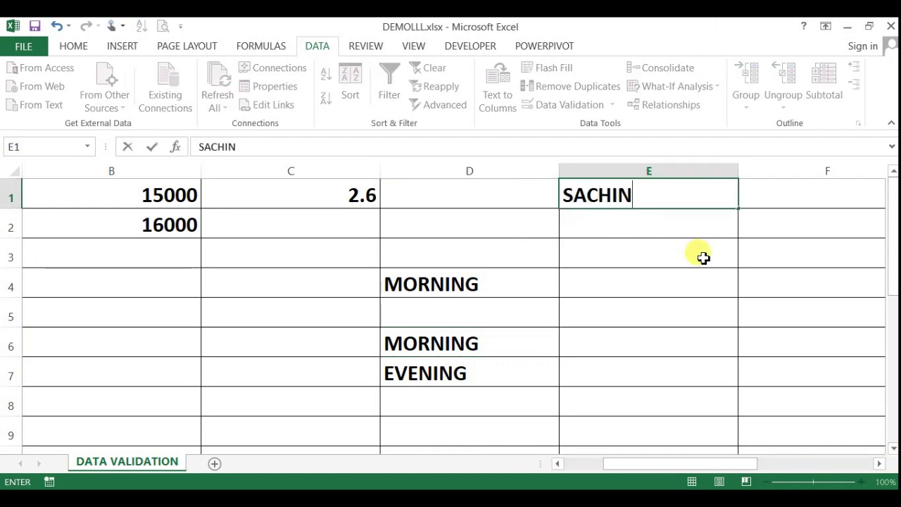
key("Return")
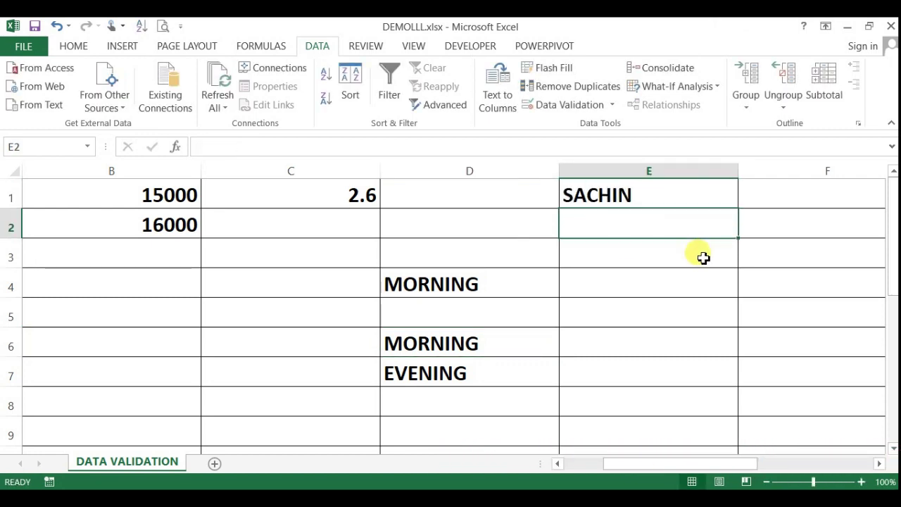
type("SOURAV")
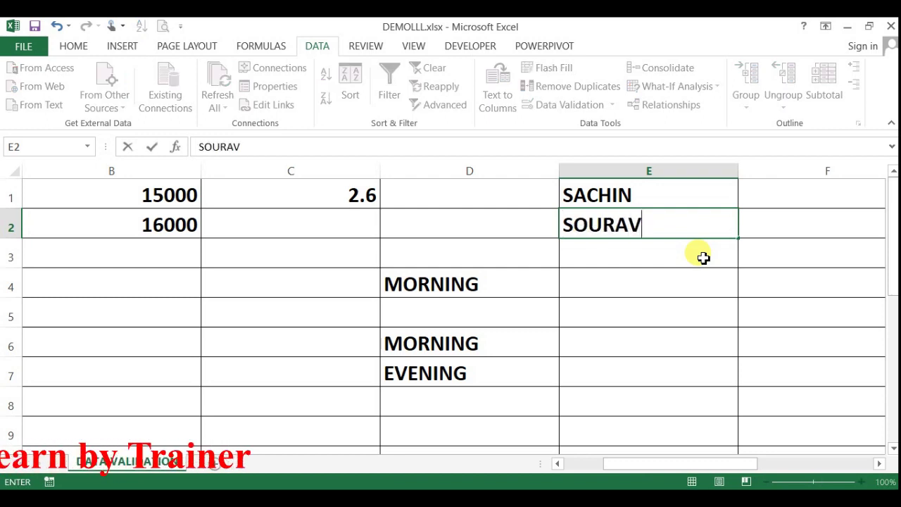
left_click(704, 258)
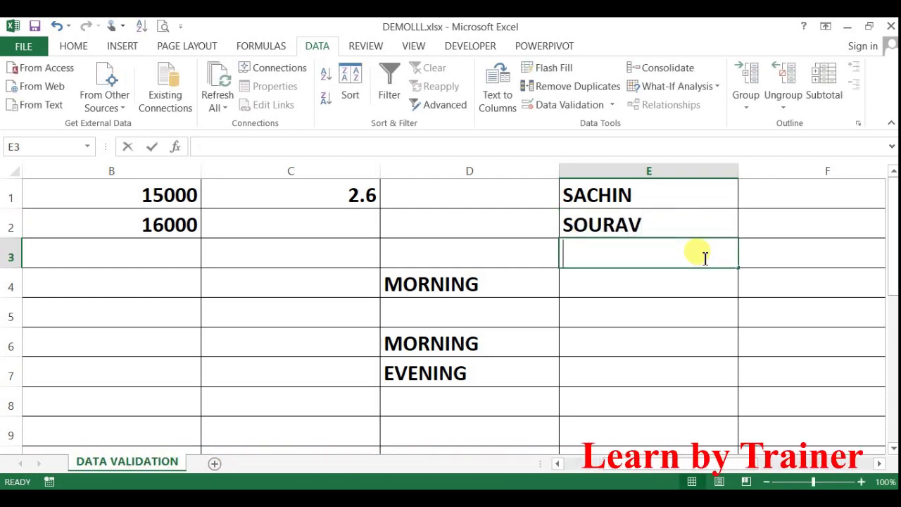
type("RAHUL")
key("Return")
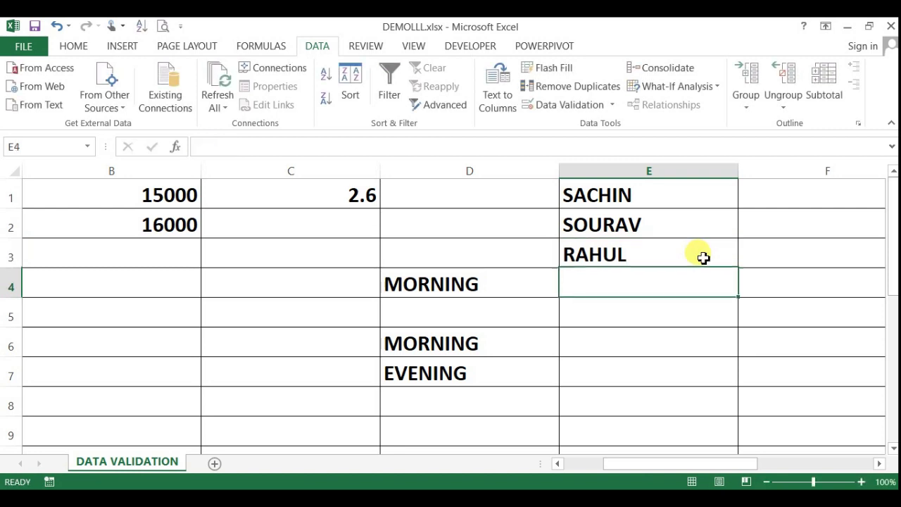
type("ANIL")
left_click(592, 395)
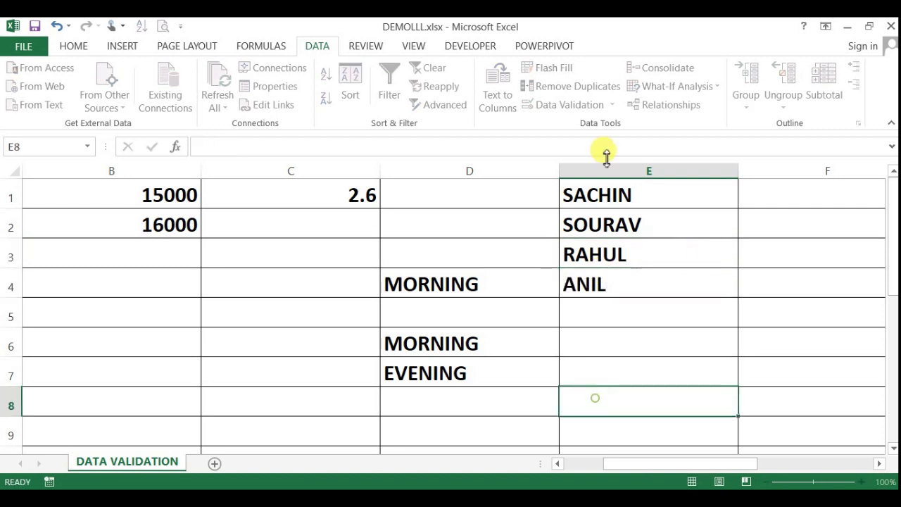
left_click(880, 464)
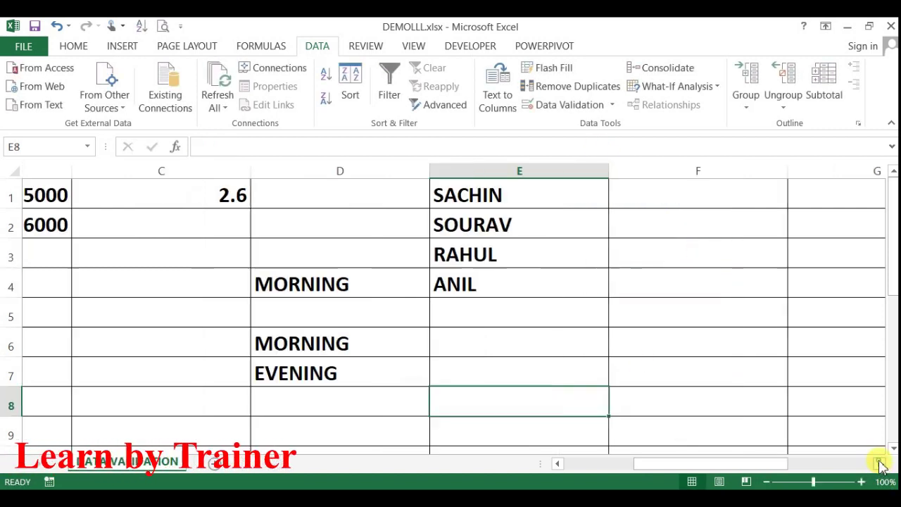
Set column F's validation to List with the source range E1:E4
left_click(656, 171)
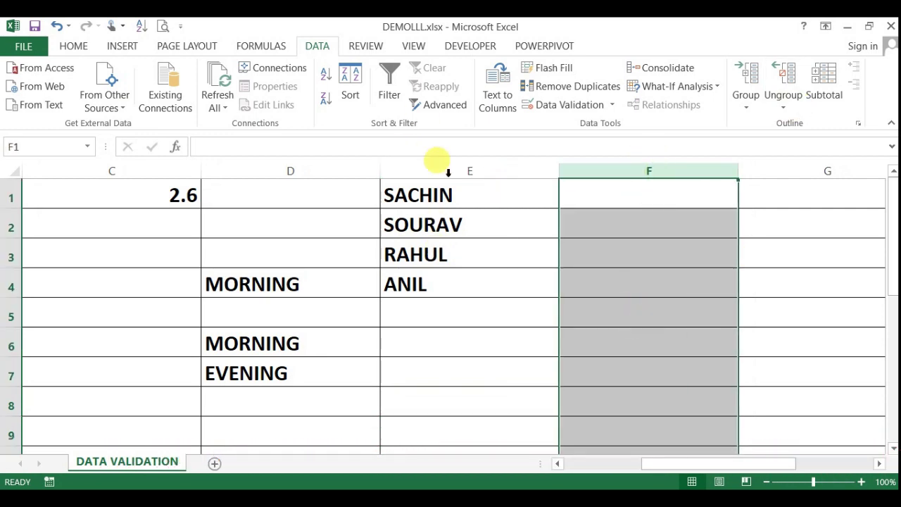
left_click(563, 107)
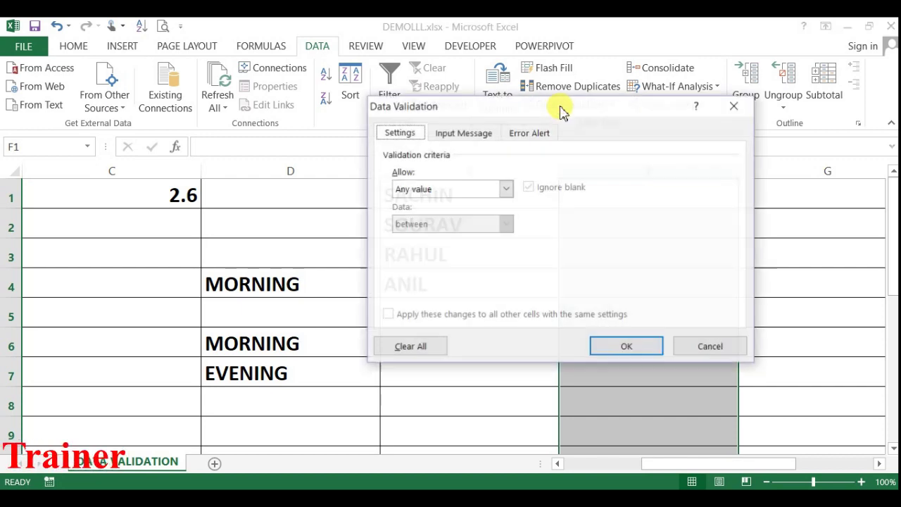
left_click(508, 190)
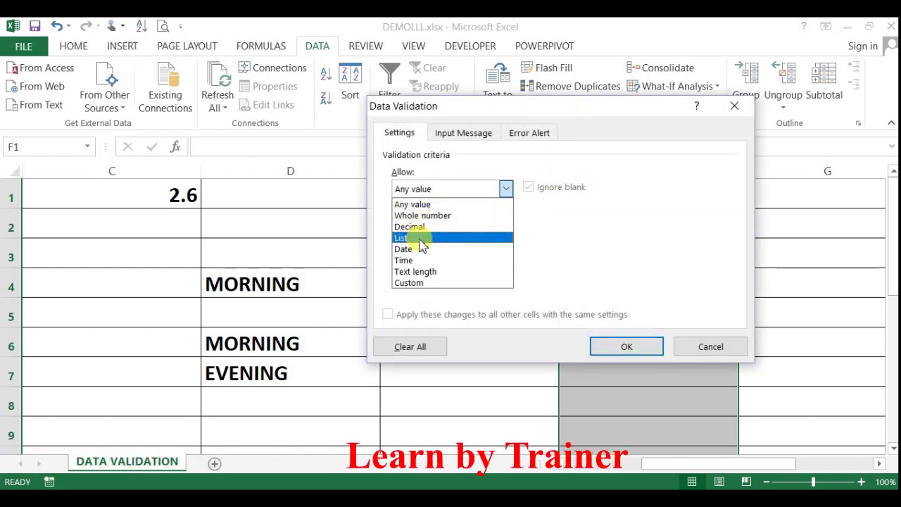
left_click(422, 238)
left_click_drag(593, 106, 720, 63)
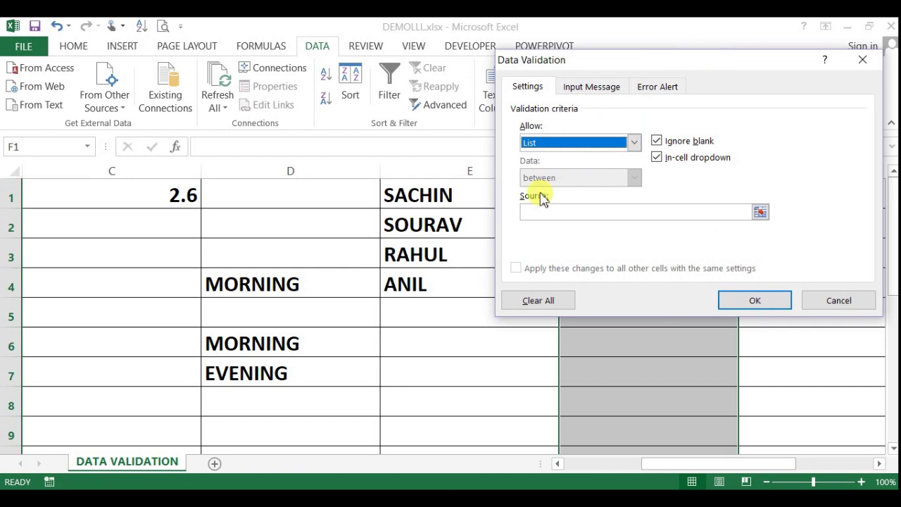
left_click(546, 218)
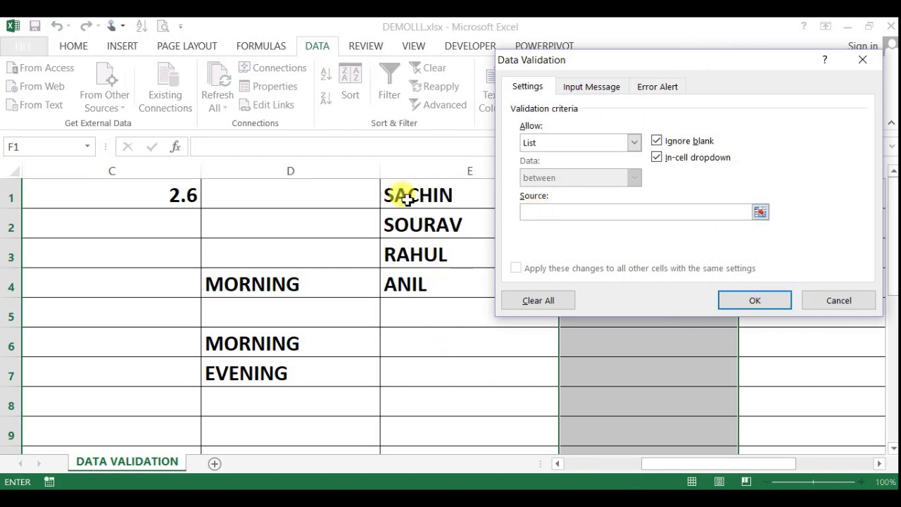
left_click_drag(412, 194, 391, 281)
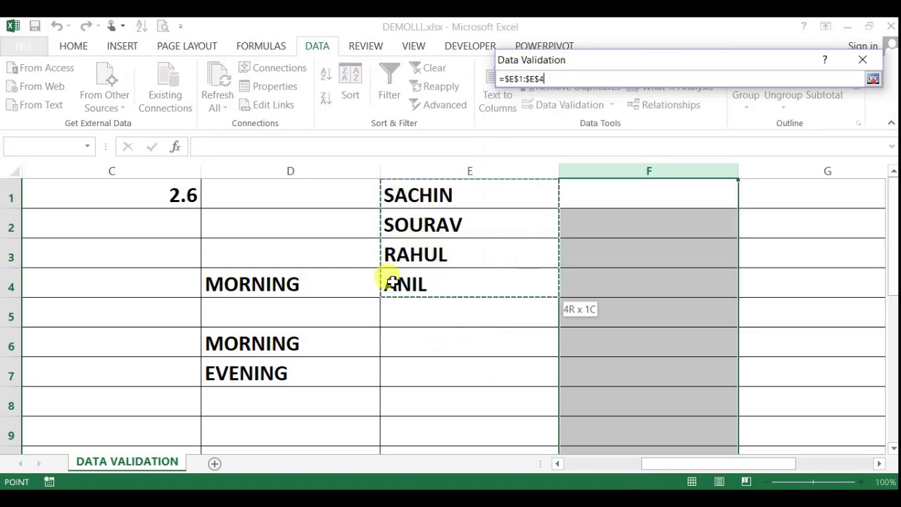
Apply column F's list rule and pick a name for F3 from its dropdown
left_click(727, 301)
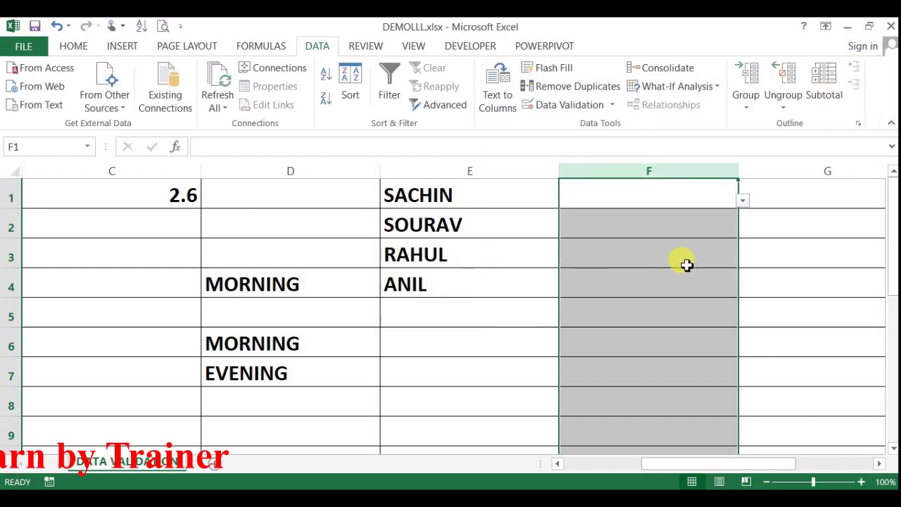
left_click(688, 257)
left_click(684, 382)
left_click(694, 251)
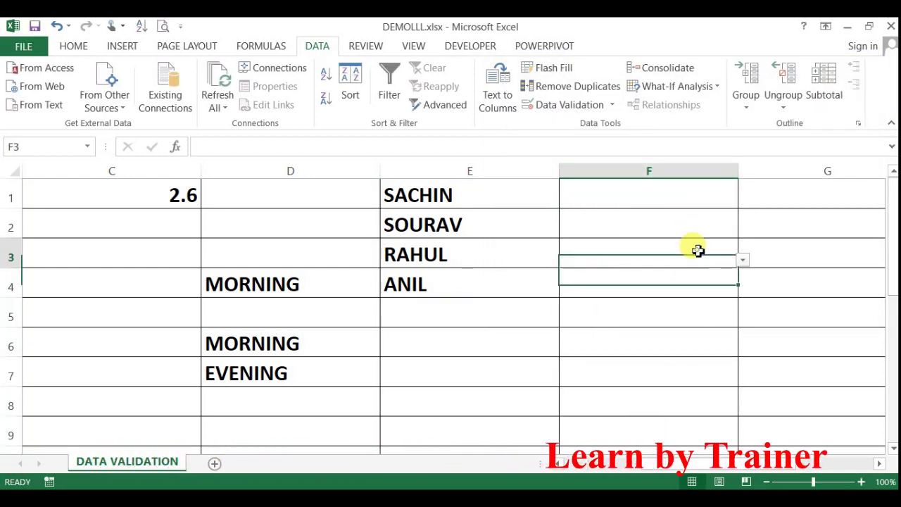
left_click(742, 259)
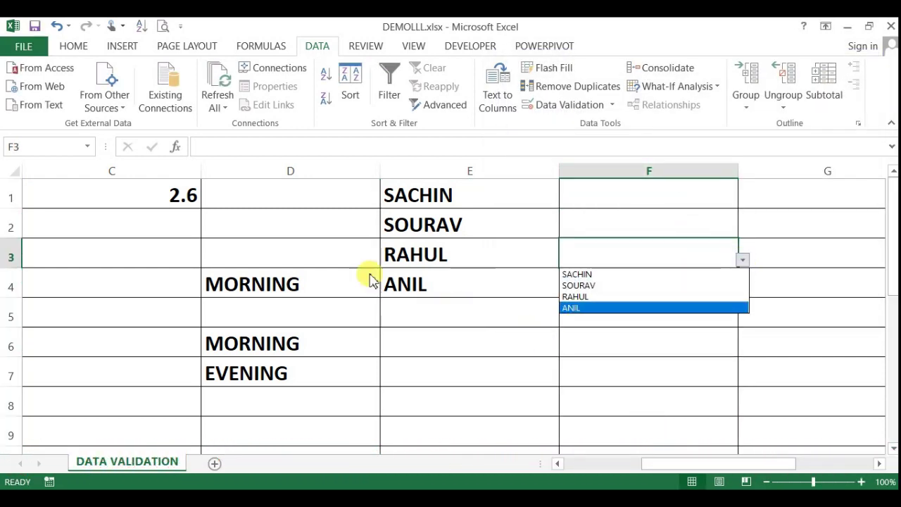
left_click(582, 296)
Pick a name for F5 from its dropdown, then select the source names in column E
left_click(674, 316)
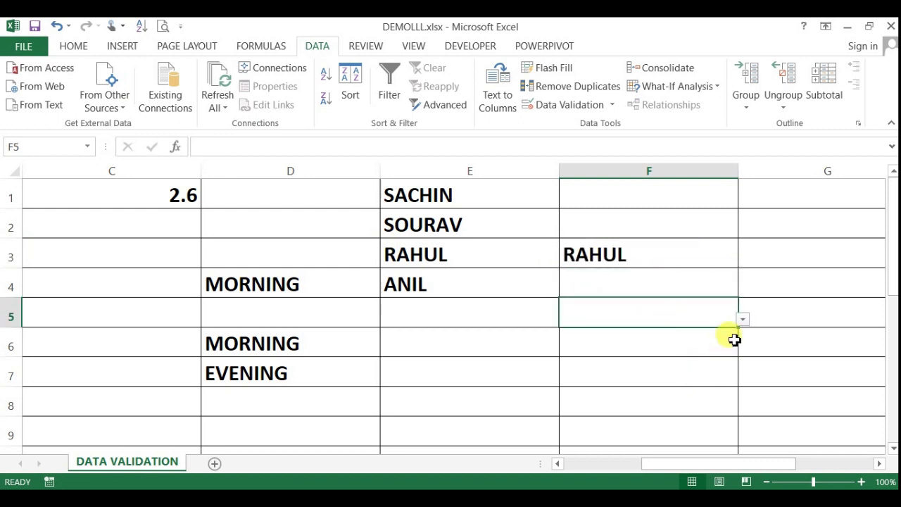
left_click(742, 321)
left_click(577, 333)
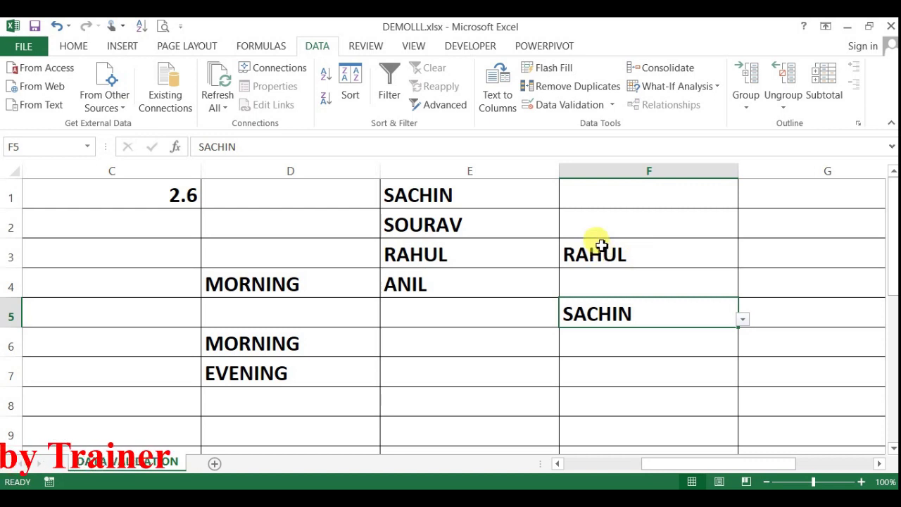
left_click_drag(469, 190, 467, 312)
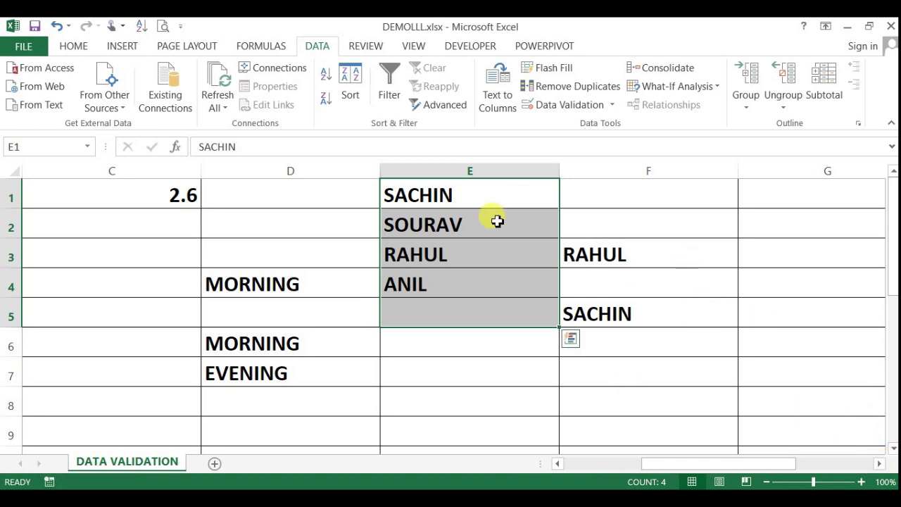
Set column G's validation Allow type to Date
left_click(878, 463)
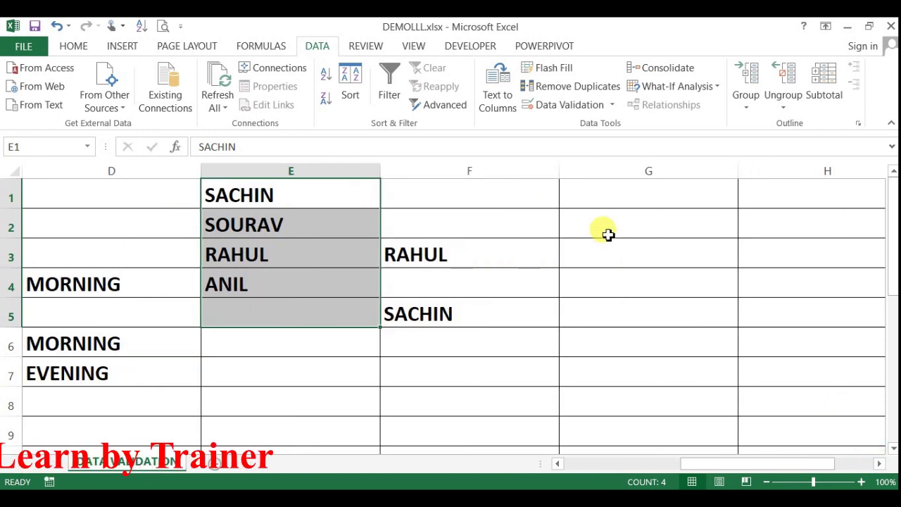
left_click(630, 171)
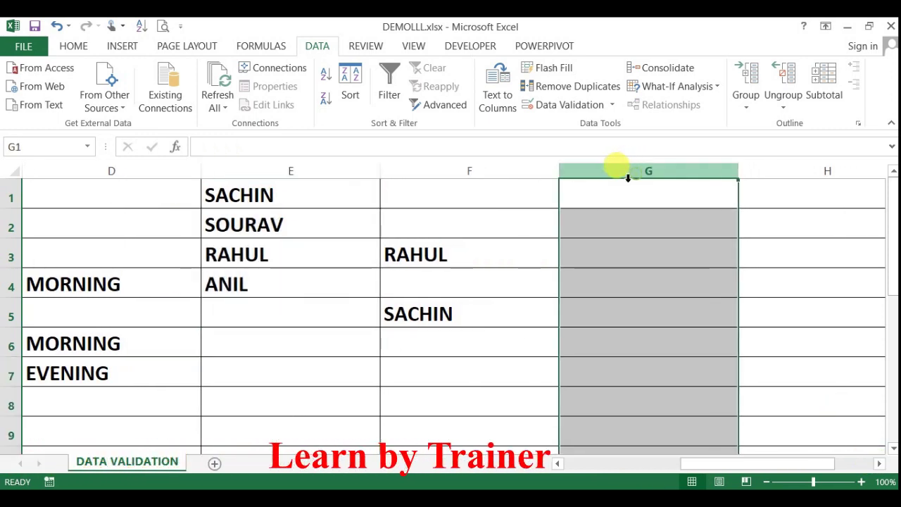
left_click(561, 110)
left_click(625, 144)
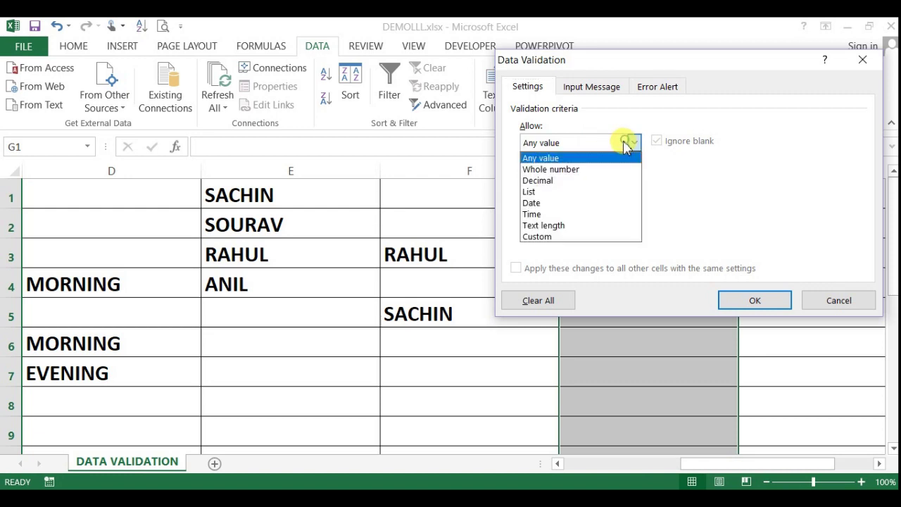
left_click(548, 203)
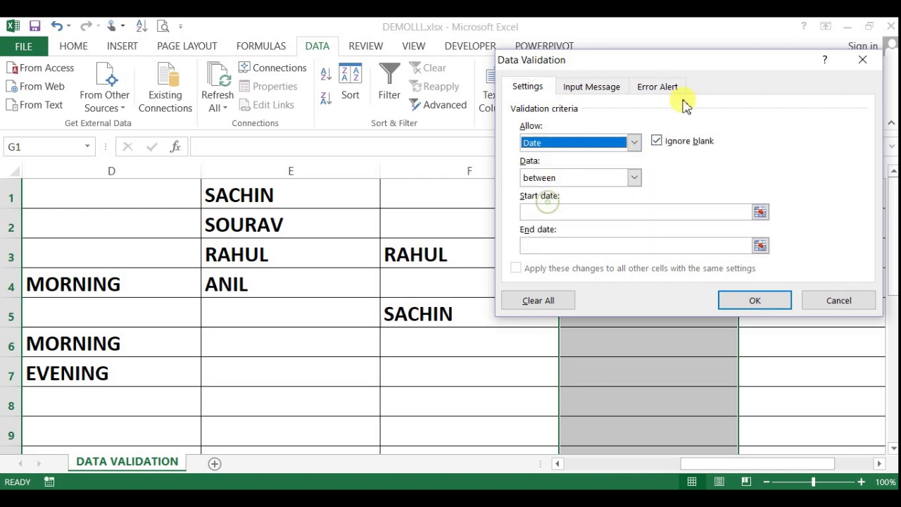
left_click_drag(701, 65, 313, 105)
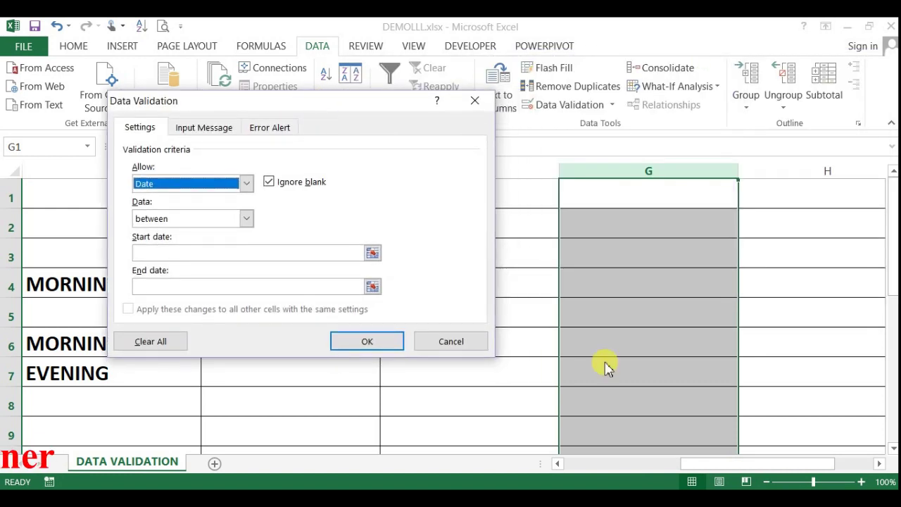
Limit the dates to between 01-05-2019 and 19-05-2020
left_click(246, 218)
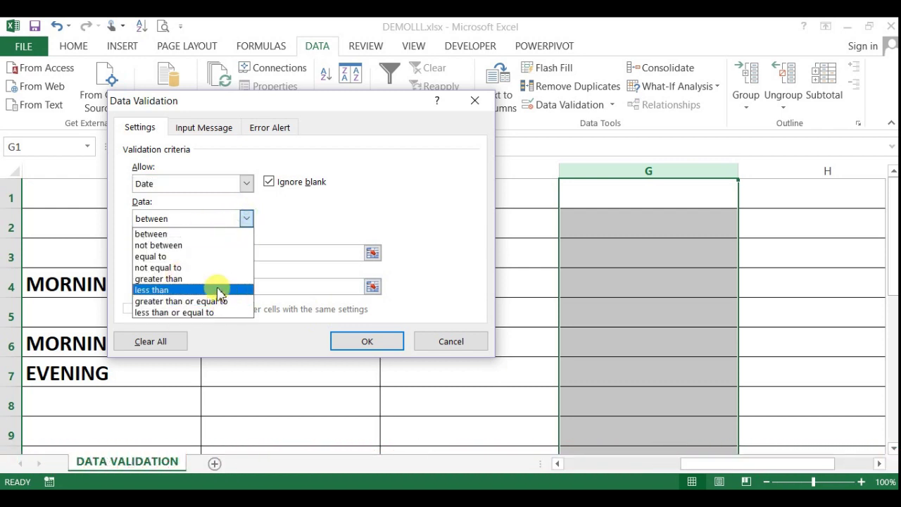
left_click(161, 234)
left_click(199, 254)
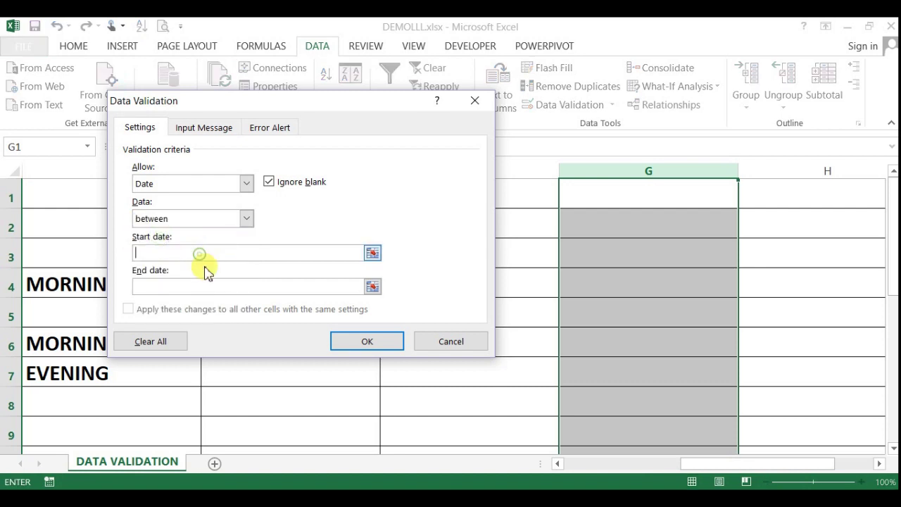
type("01-")
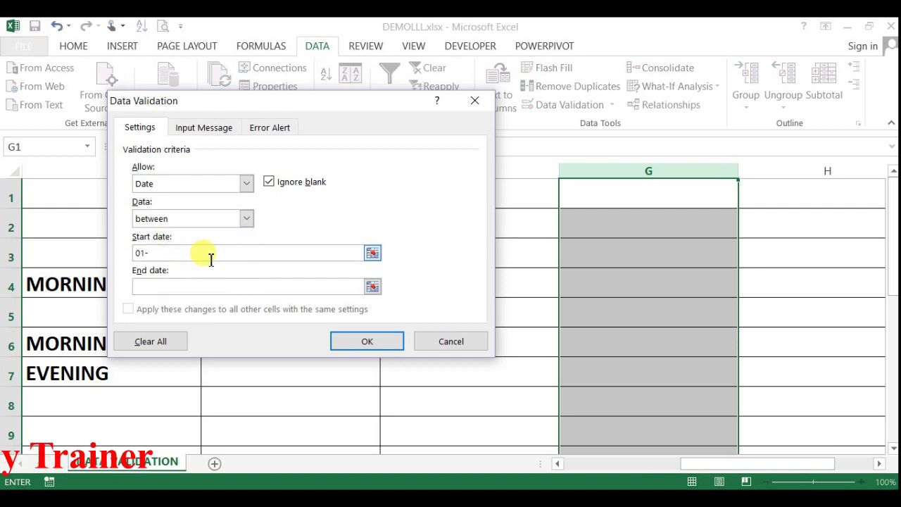
type("05-2")
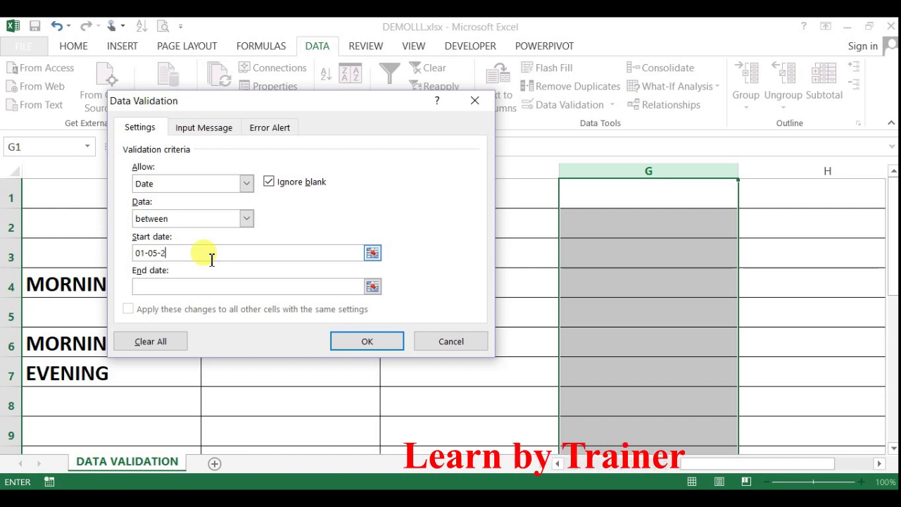
type("019")
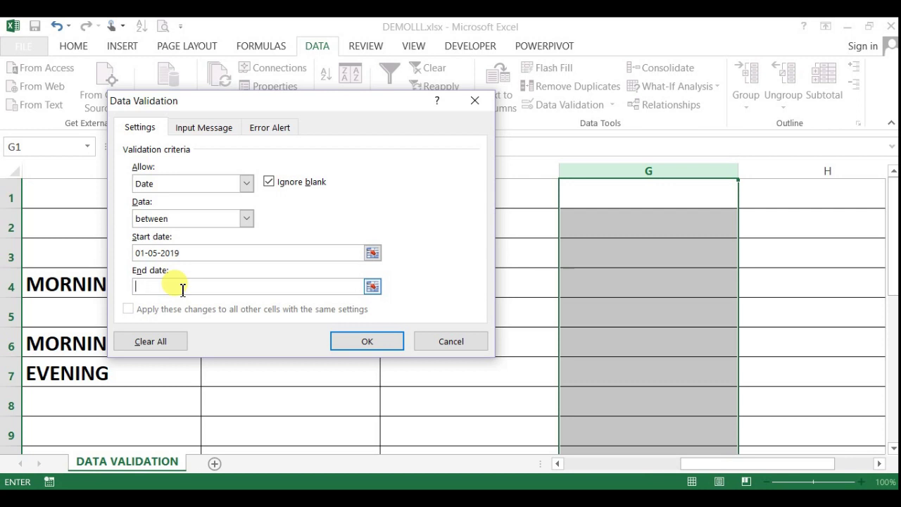
left_click(183, 288)
type("19-05")
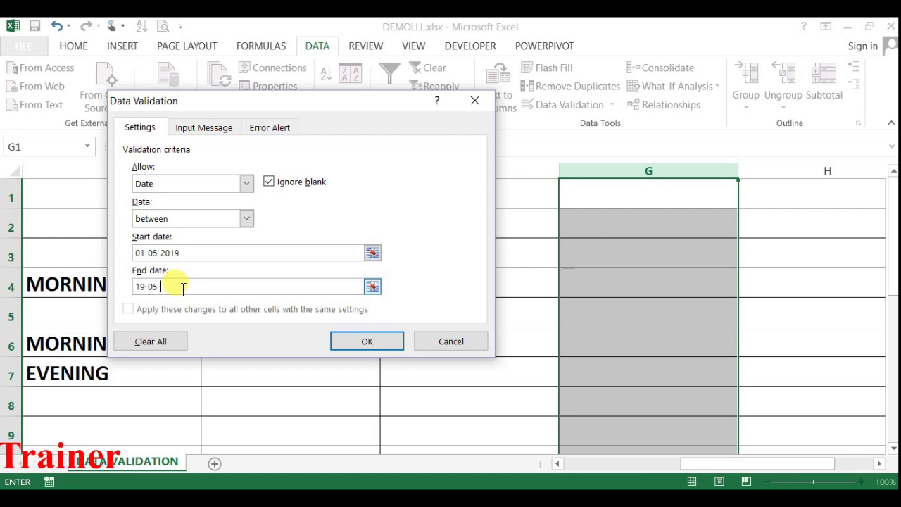
type("-2020")
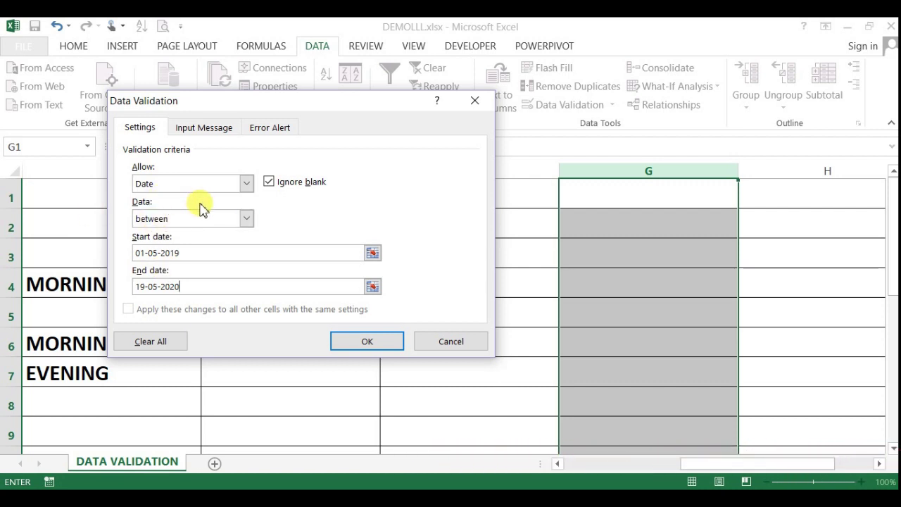
Add the error message 'INVALID DATE' and apply column G's date rule
left_click(272, 134)
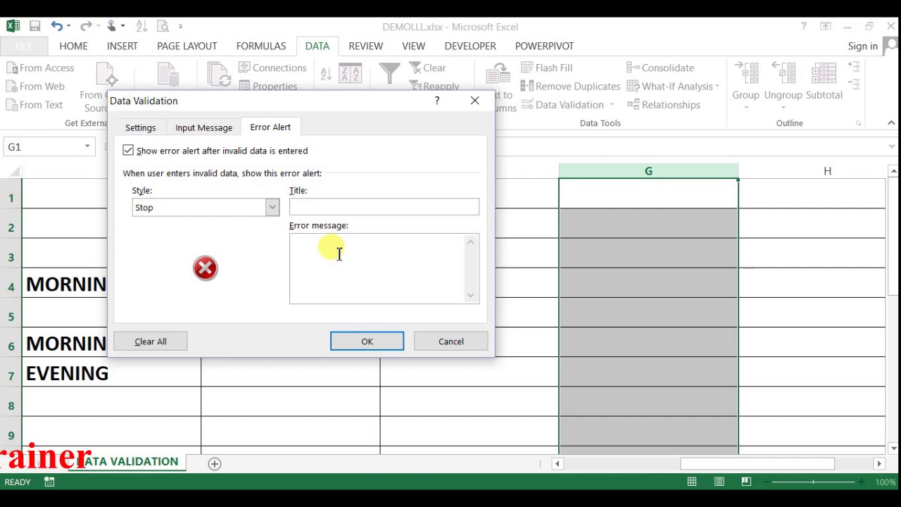
left_click(338, 253)
type("INVALI")
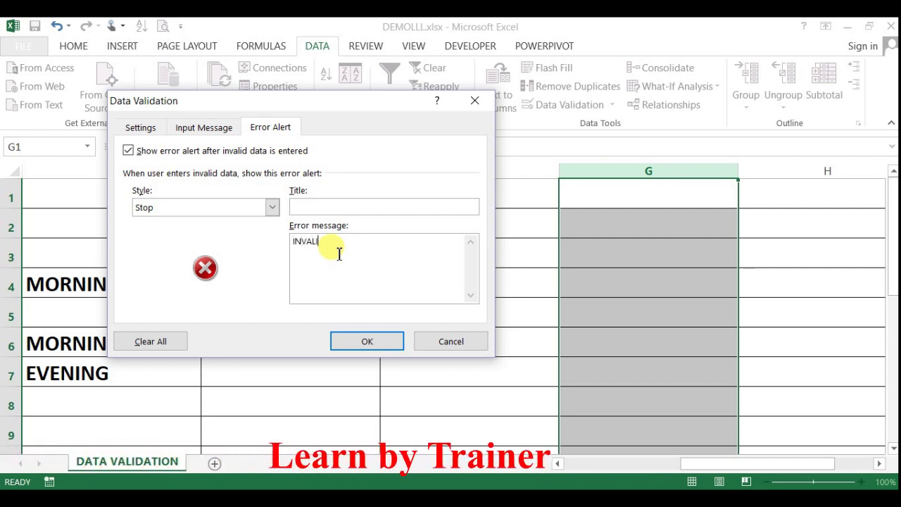
type("D DATE..........")
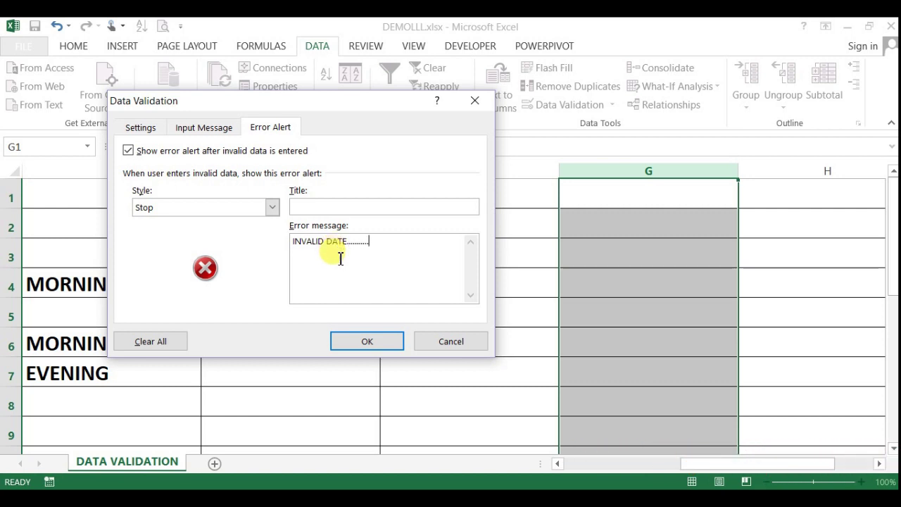
left_click(127, 131)
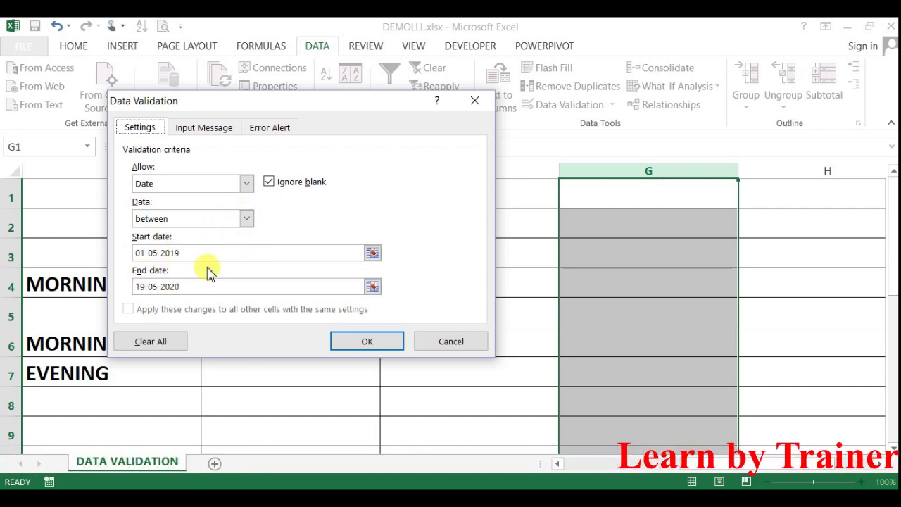
left_click(201, 283)
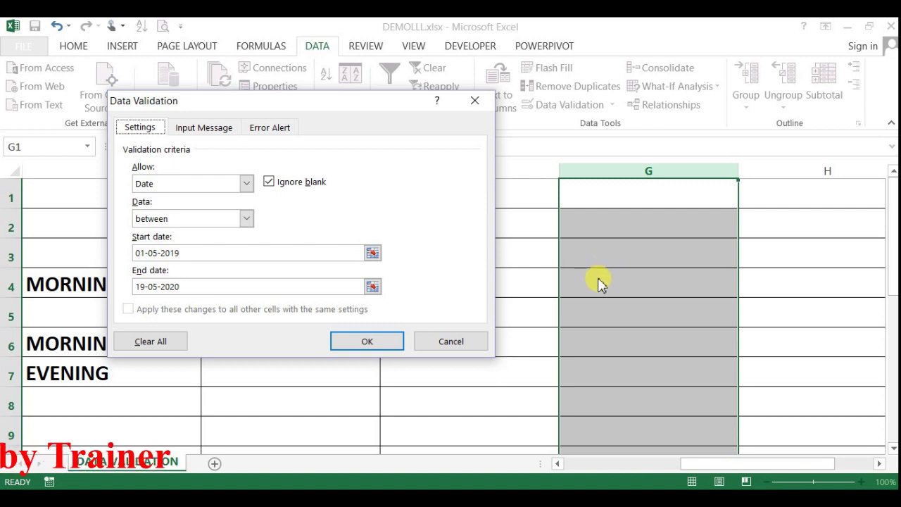
left_click(381, 342)
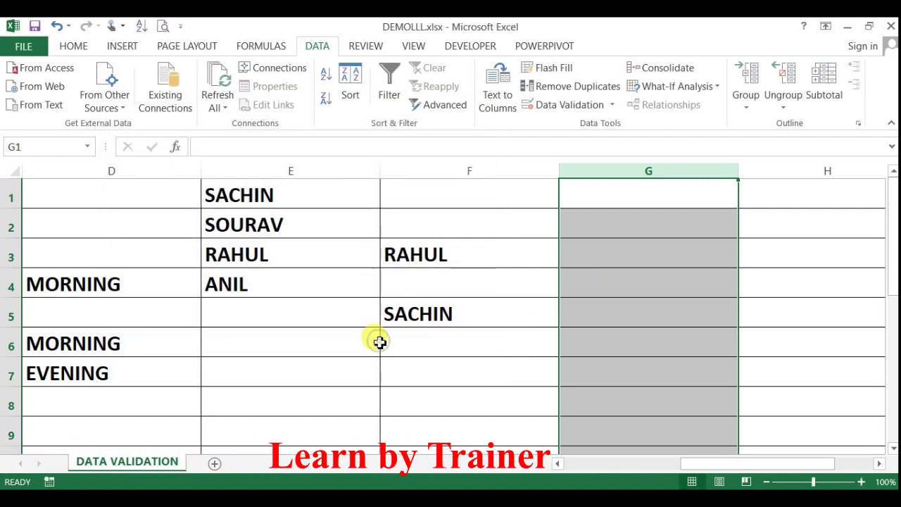
Enter 02-02-2020 in G1, then try 02-02-2022 in G2 and cancel the INVALID DATE alert
left_click(648, 196)
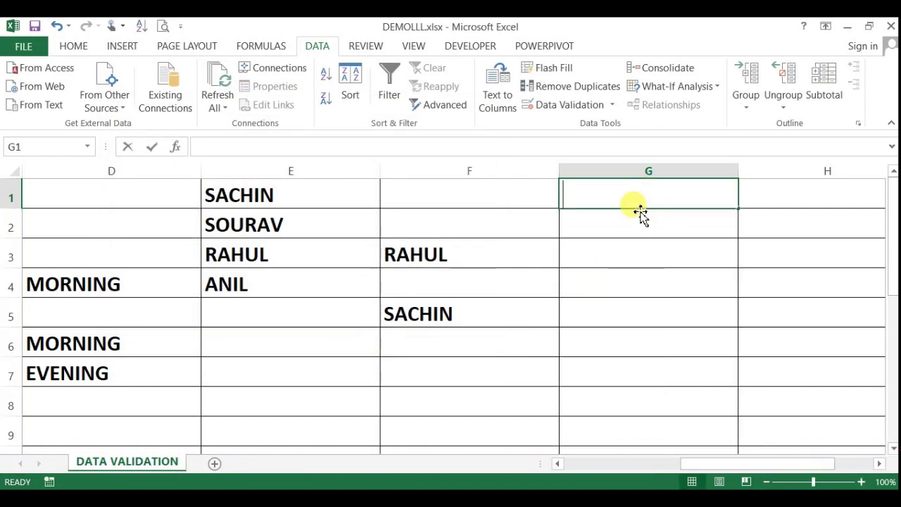
type("02-02-2020")
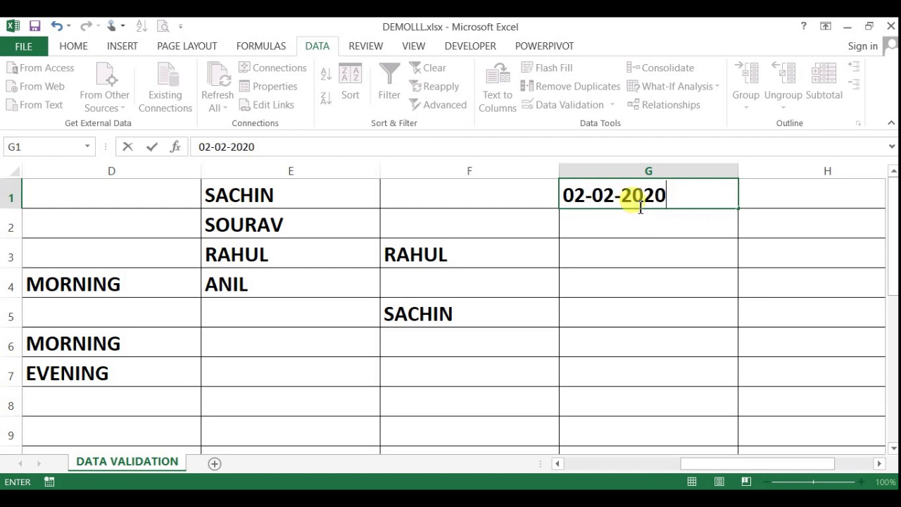
key("Return")
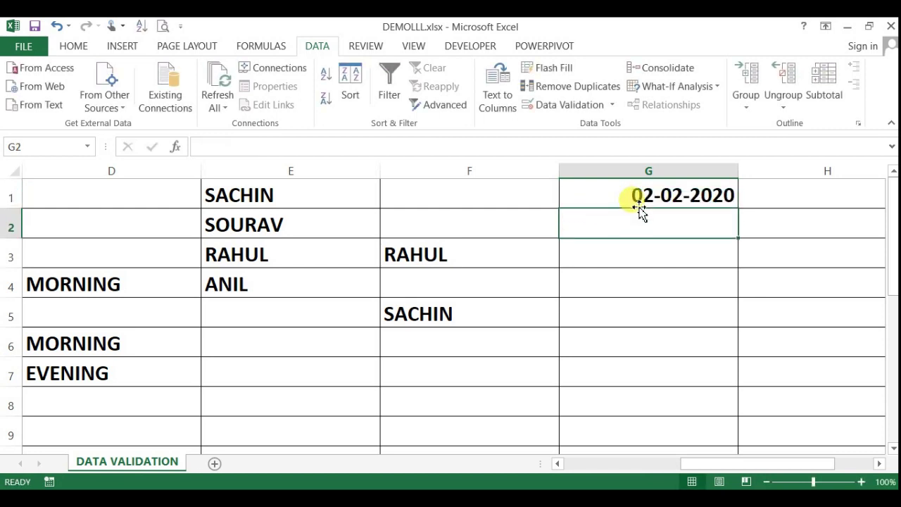
type("0")
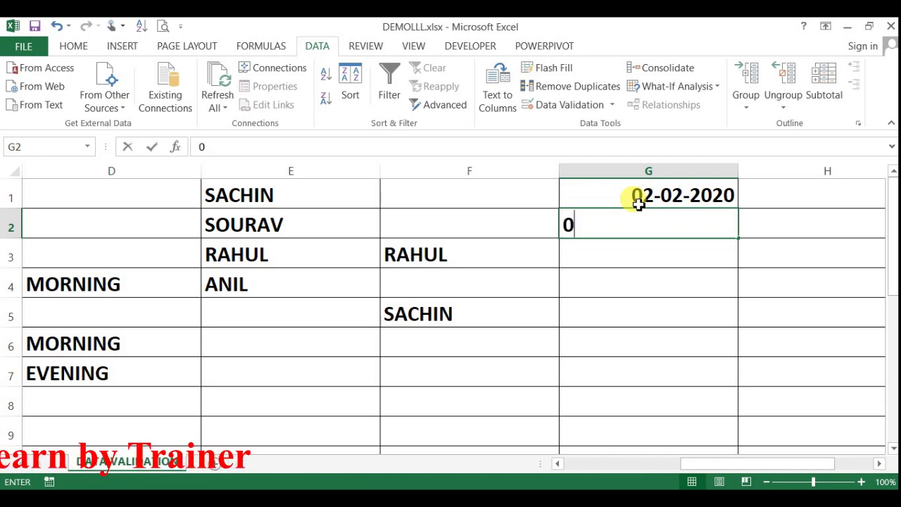
type("2-02-20")
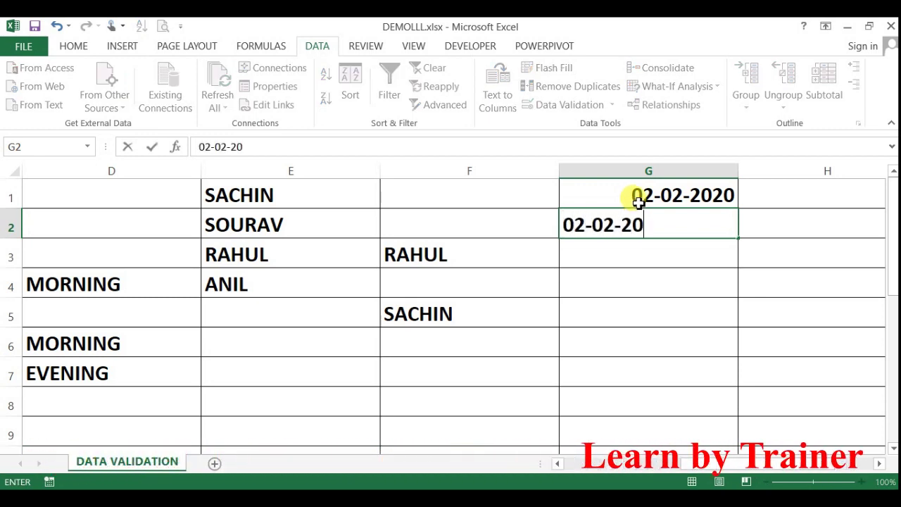
type("20")
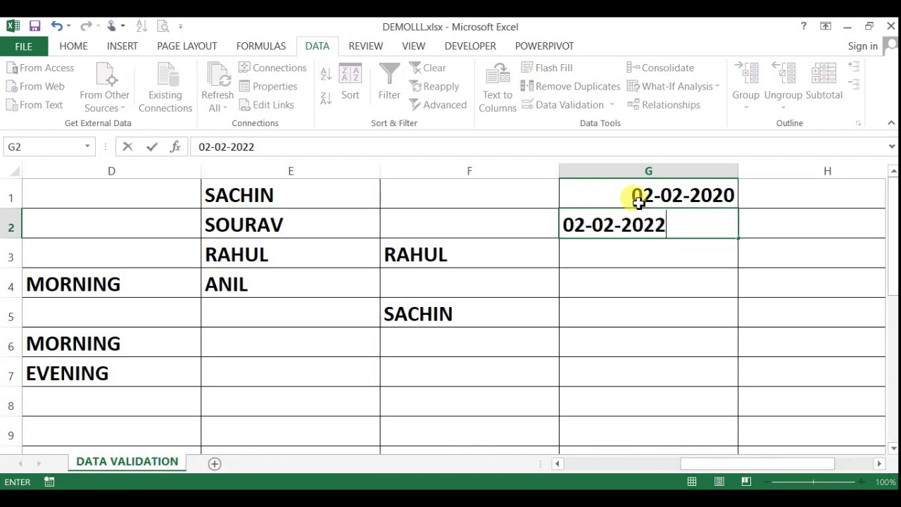
key("Return")
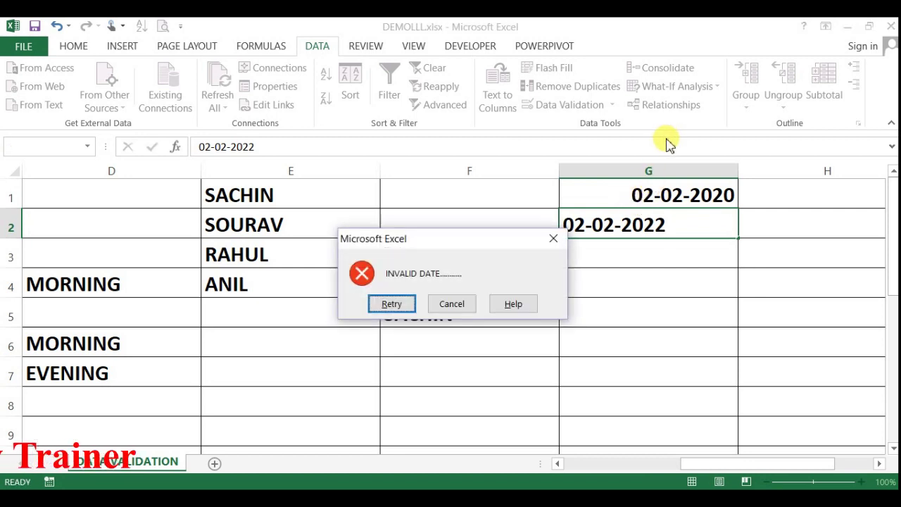
key("Tab")
key("Tab")
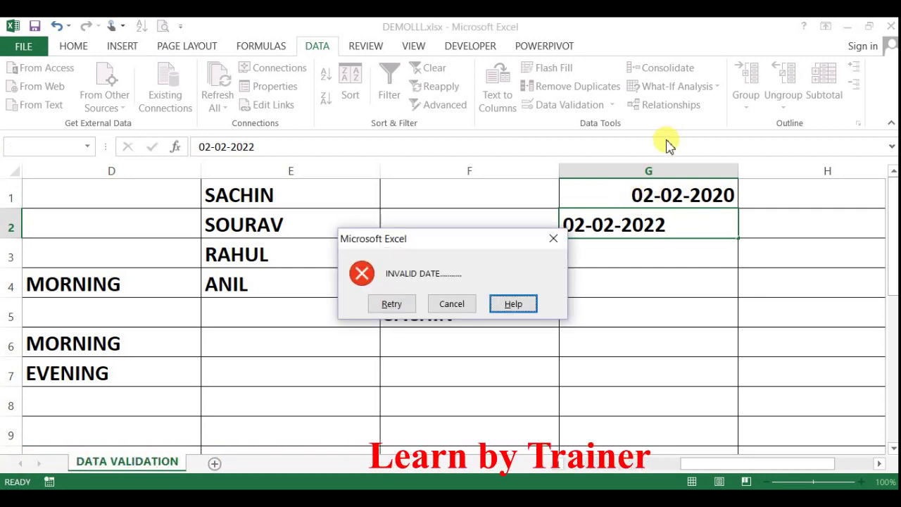
key("shift+Tab")
key("Return")
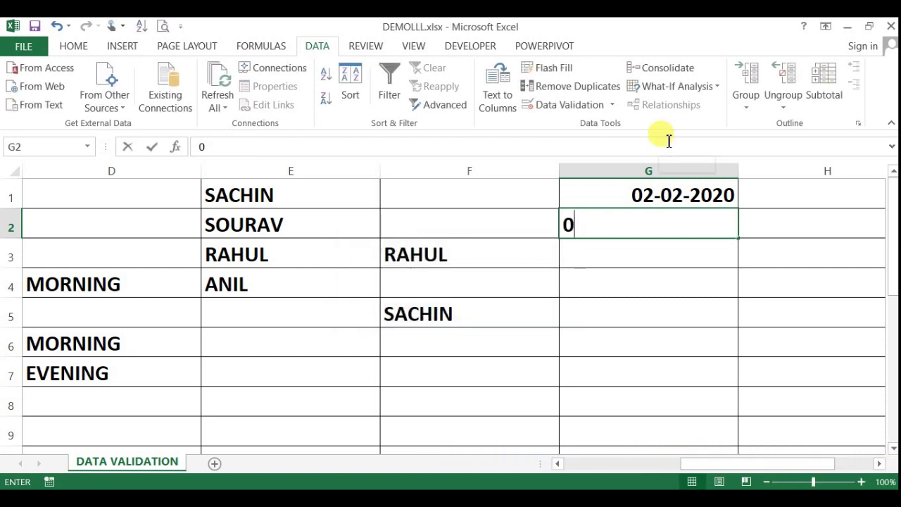
Try 01-01-1998 in G2 and cancel the rejected entry
type("1-01-1998")
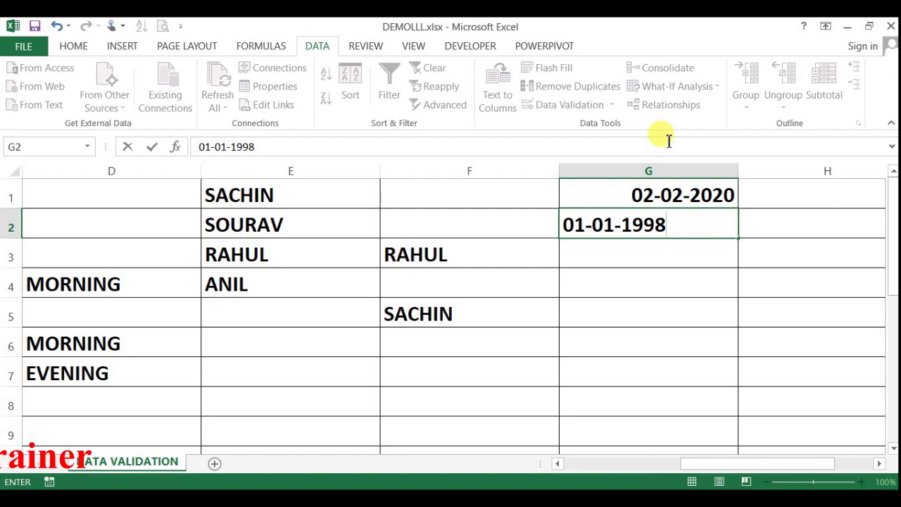
key("Return")
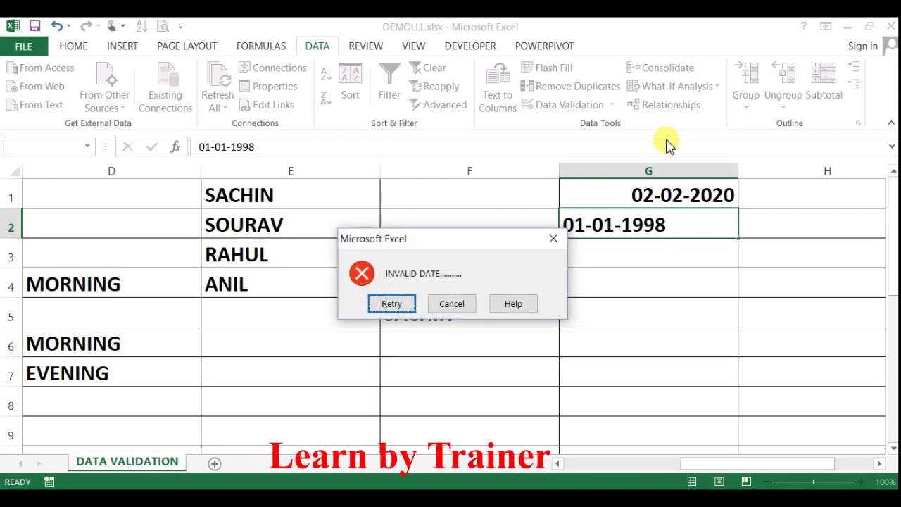
key("Tab")
key("Return")
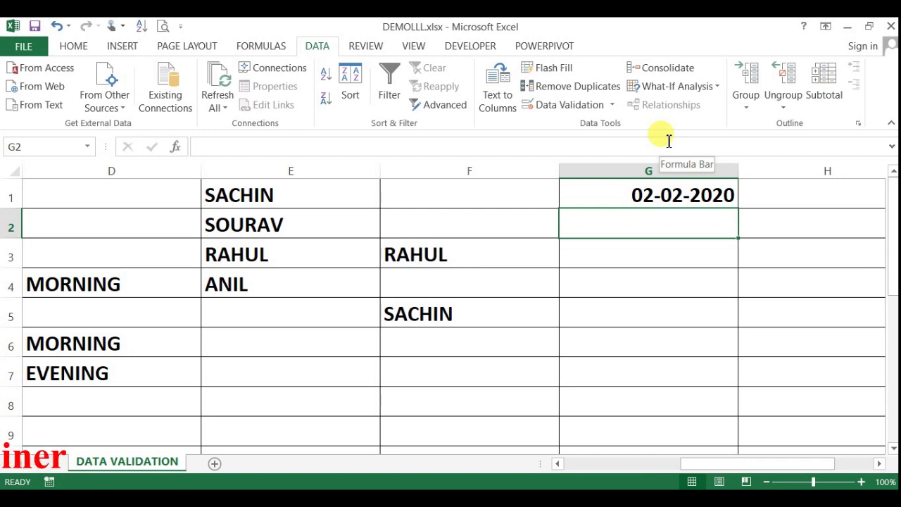
key("Right")
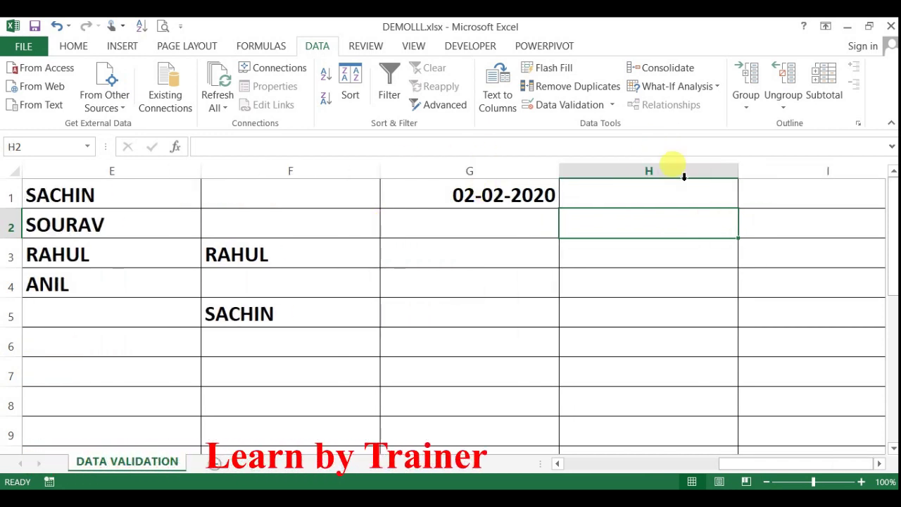
Switch column H's validation Allow type from Date to Time, keeping the between comparison
left_click(666, 176)
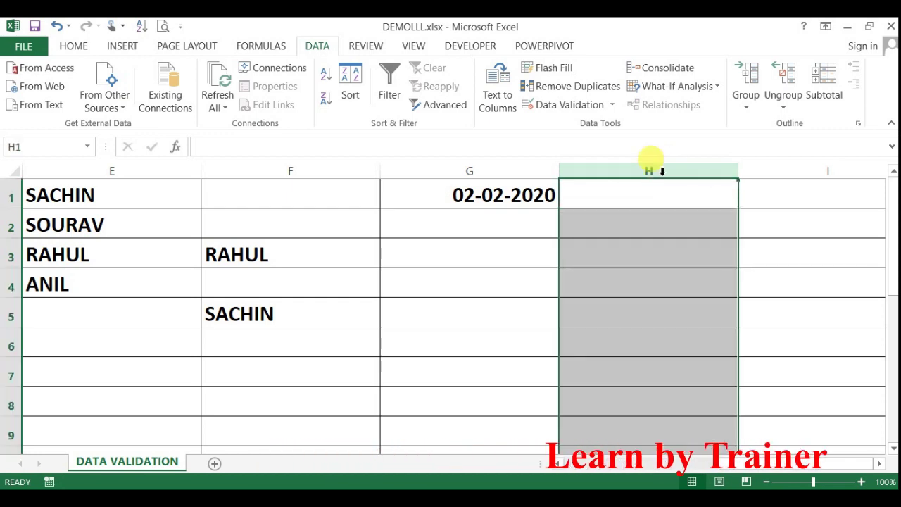
left_click(561, 109)
left_click(244, 183)
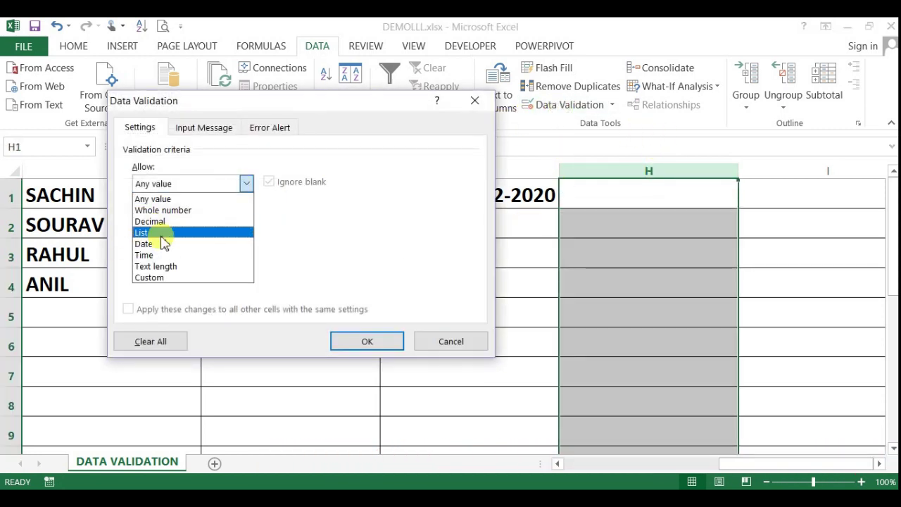
left_click(161, 245)
left_click(245, 219)
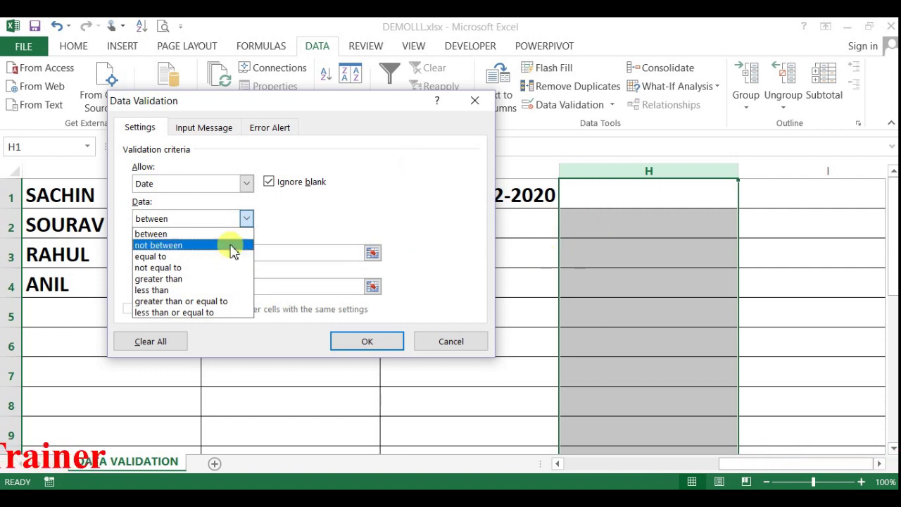
left_click(336, 211)
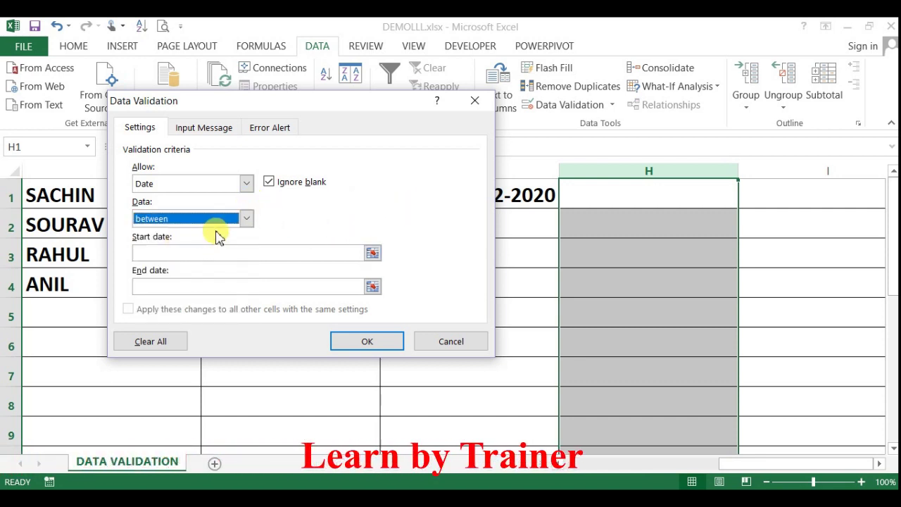
left_click(246, 218)
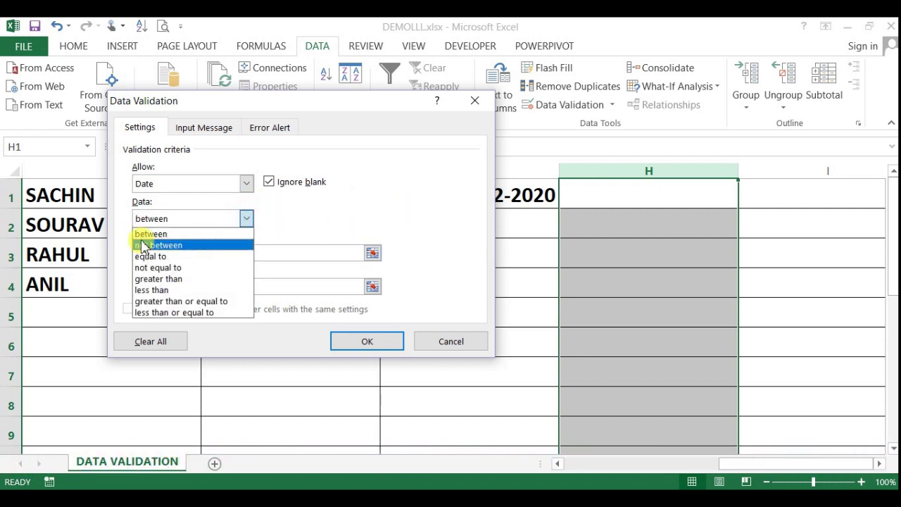
left_click(245, 183)
left_click(245, 184)
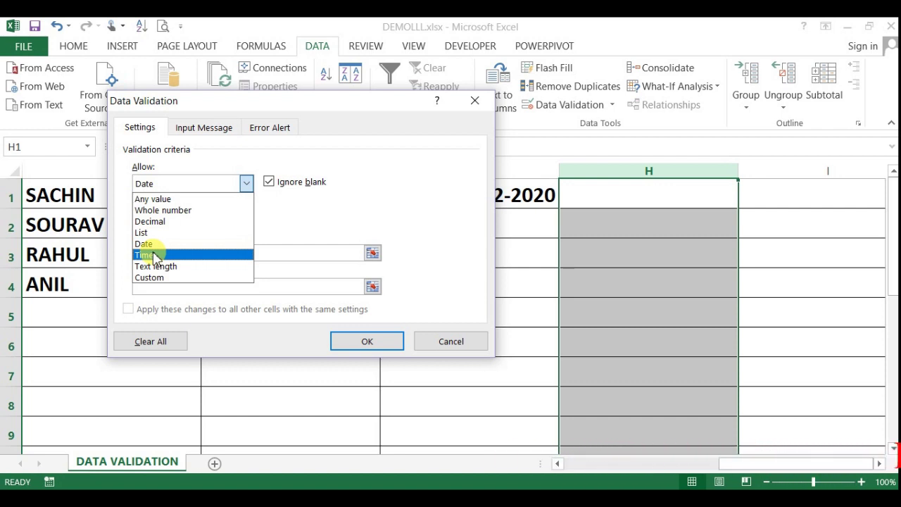
left_click(187, 254)
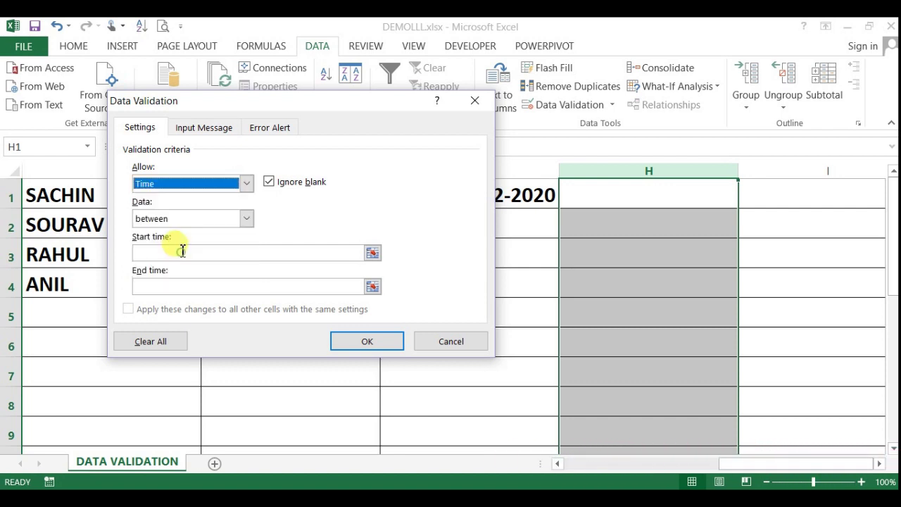
left_click(248, 220)
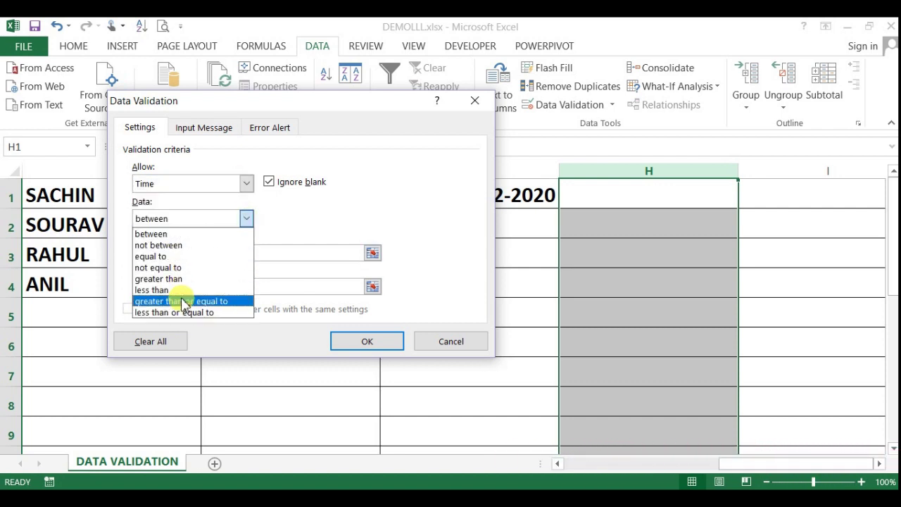
Close the Data Validation dialog without applying and reselect column H
left_click(471, 103)
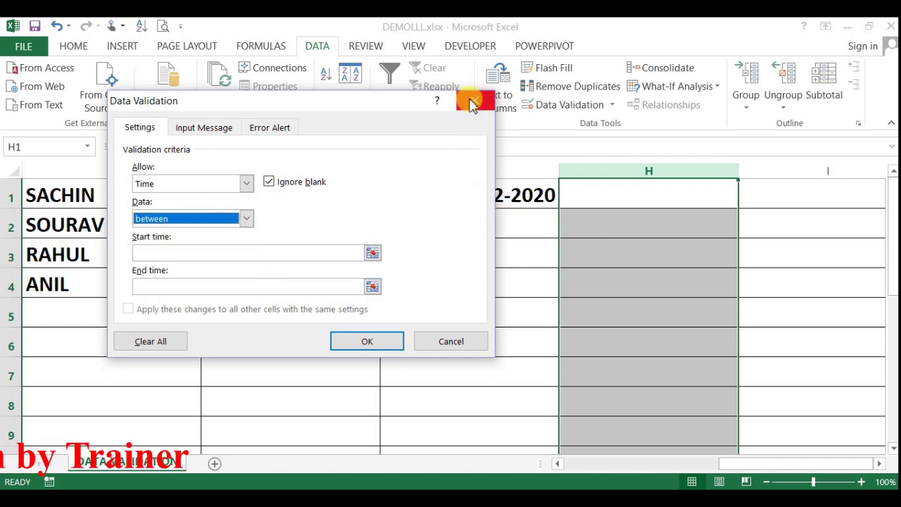
left_click(446, 342)
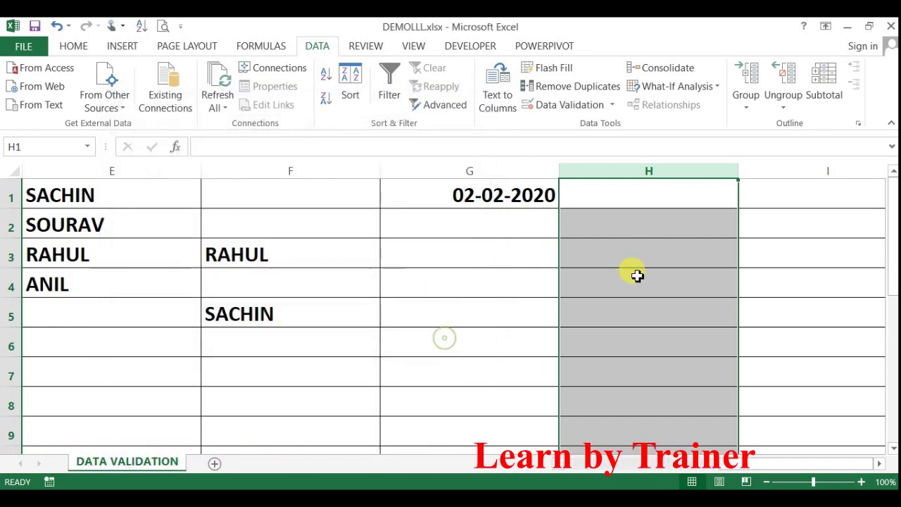
left_click(636, 274)
left_click(636, 171)
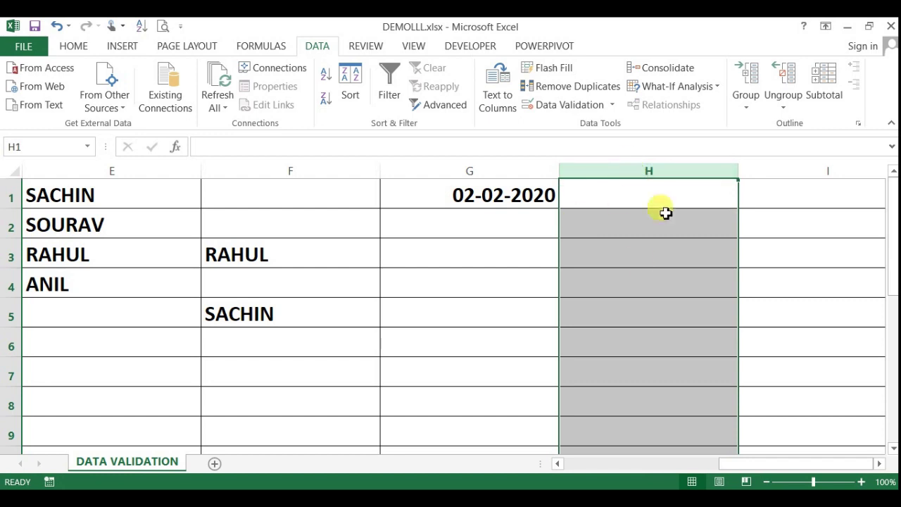
right_click(624, 261)
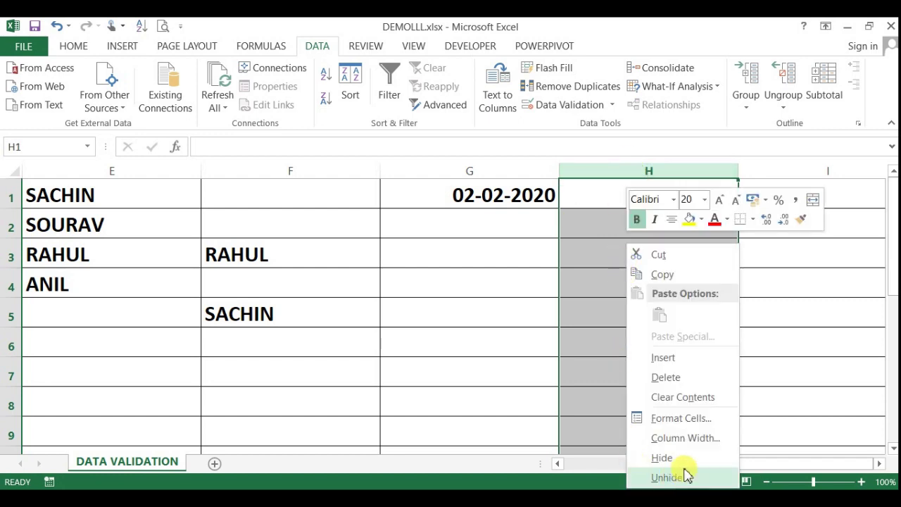
left_click(659, 417)
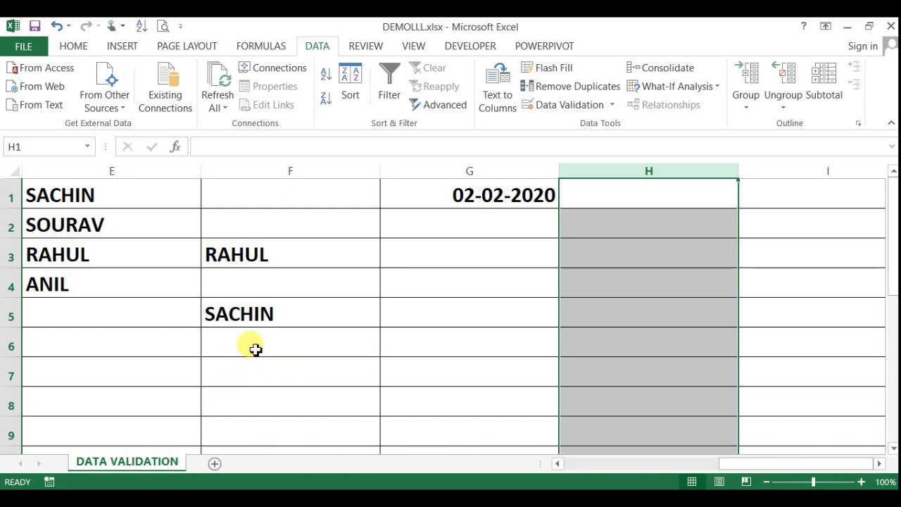
Apply the custom hh:mm:ss time format to column H in Format Cells
key("ctrl+1")
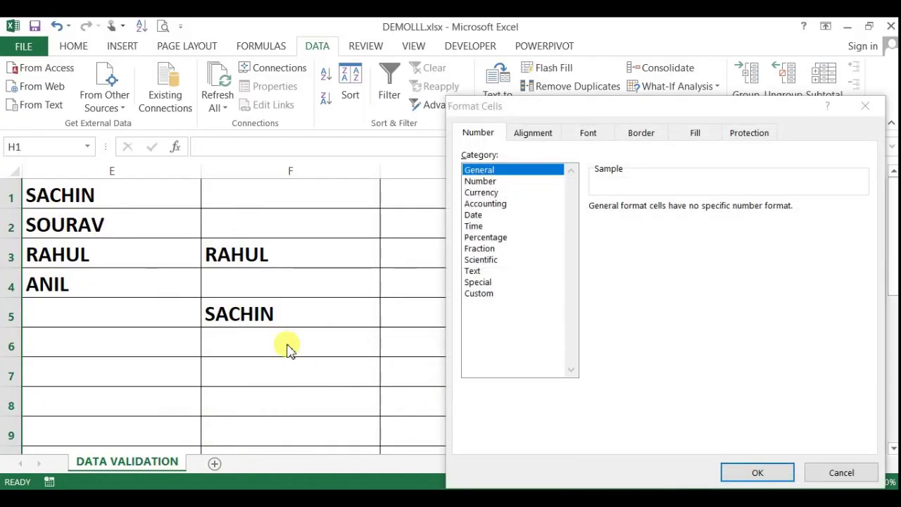
left_click(482, 293)
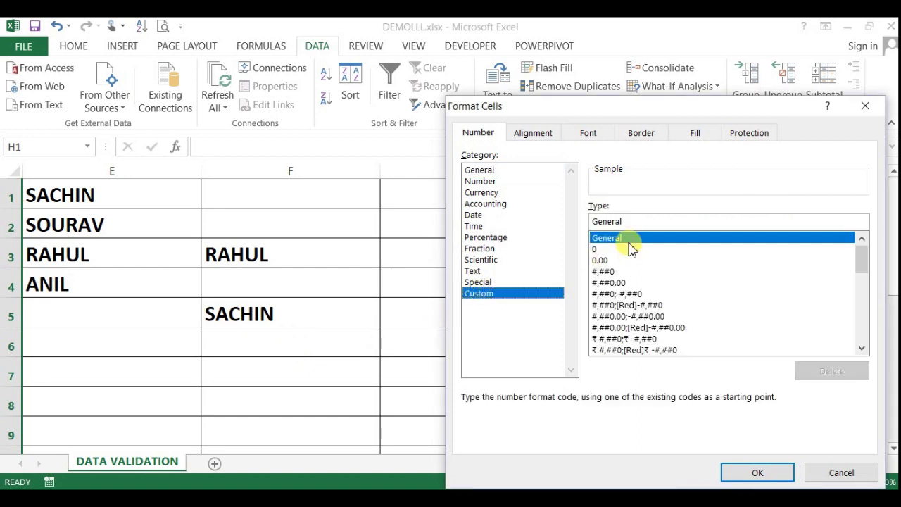
double_click(626, 222)
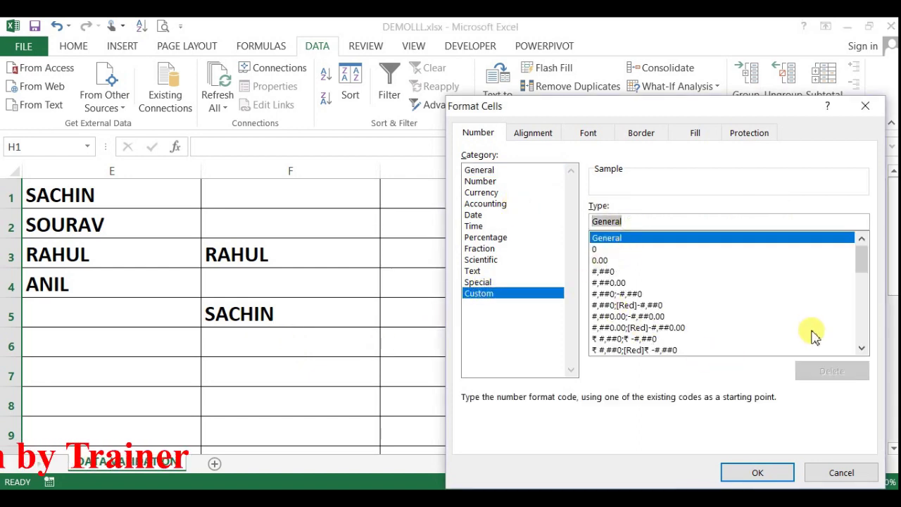
left_click(861, 350)
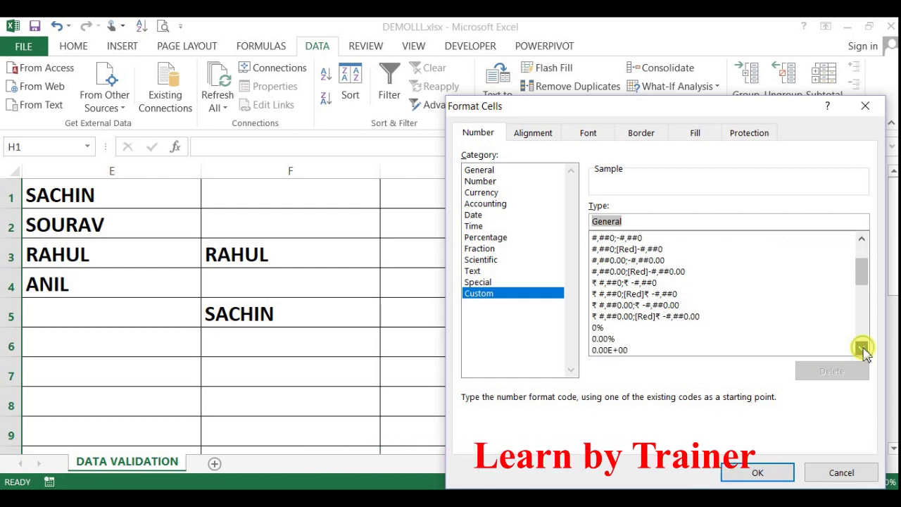
left_click(862, 349)
left_click(862, 350)
left_click(862, 349)
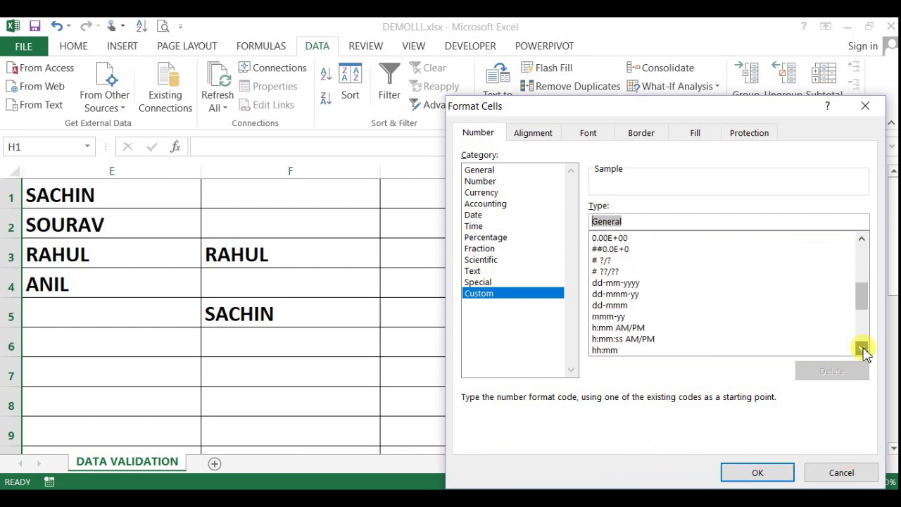
left_click(861, 349)
left_click(861, 350)
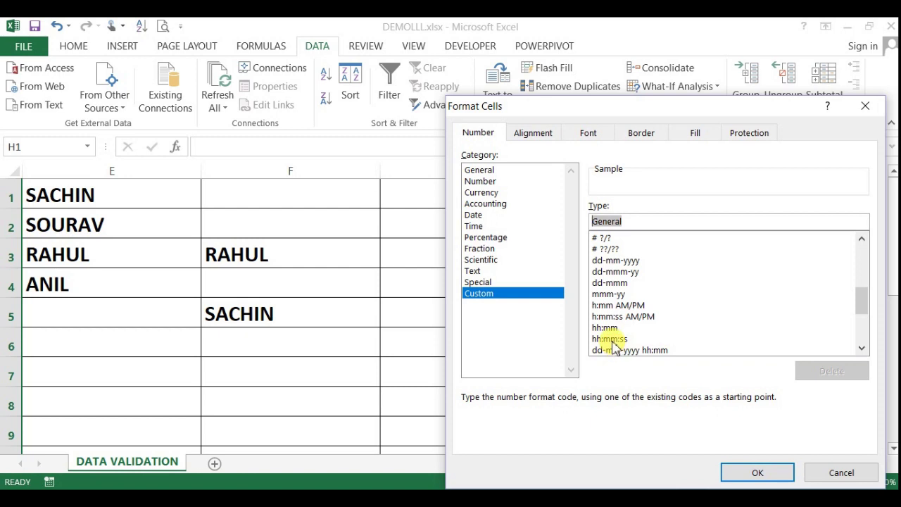
left_click(610, 339)
left_click(757, 472)
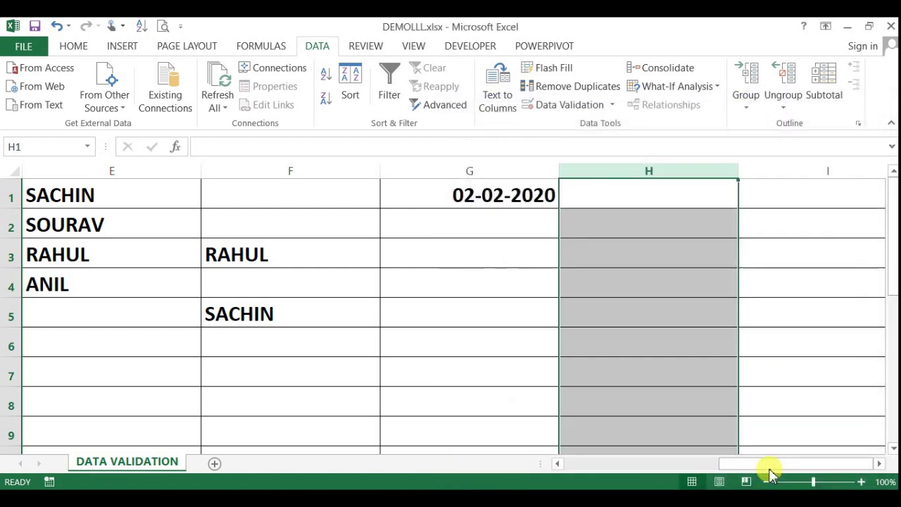
left_click(616, 225)
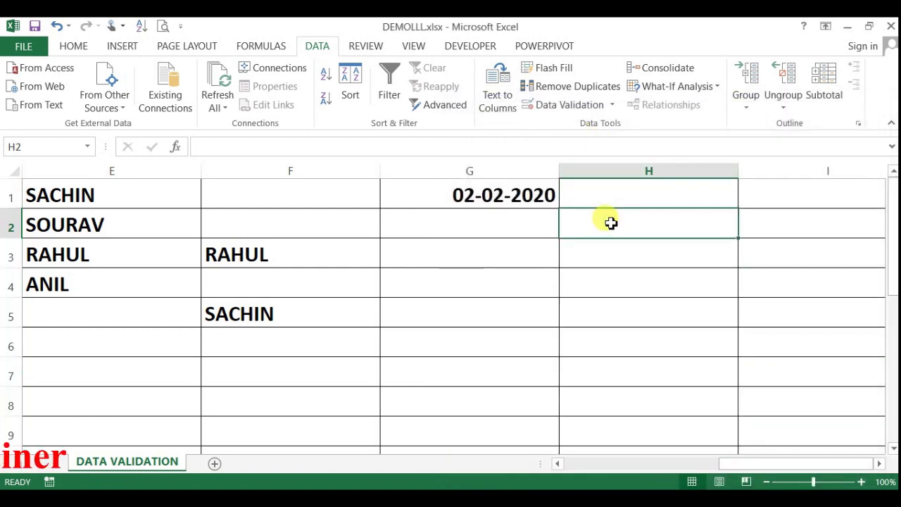
type("03:")
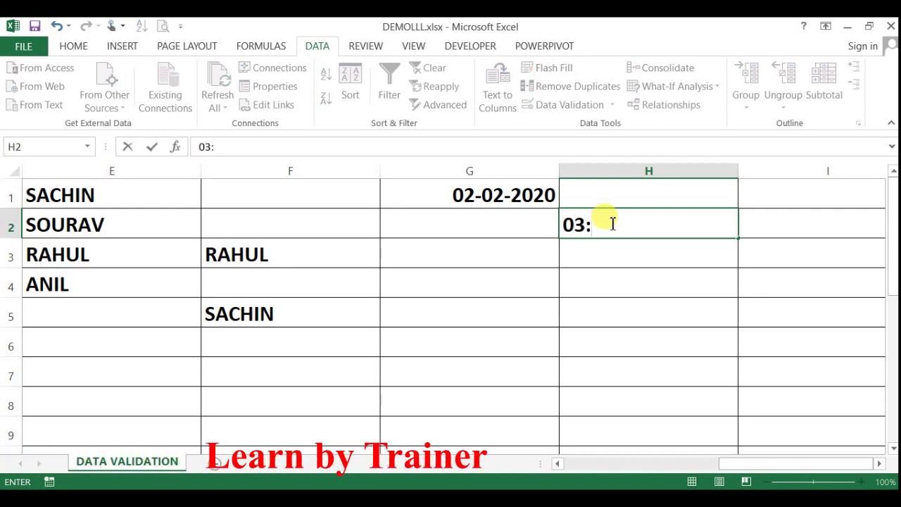
type("00")
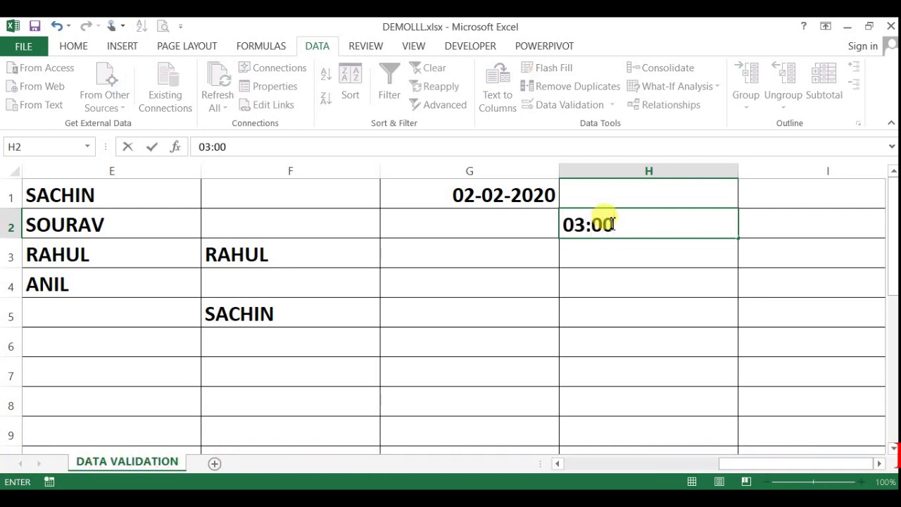
type(":0")
key("Return")
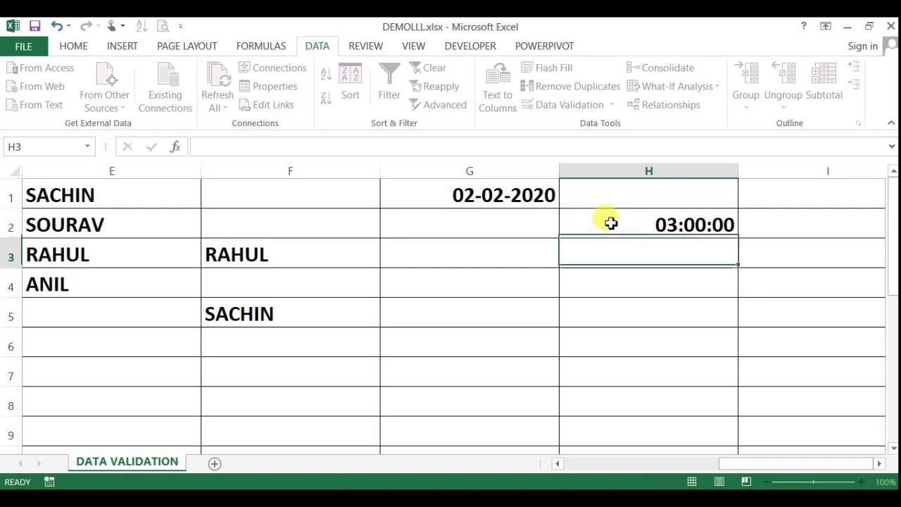
left_click(683, 226)
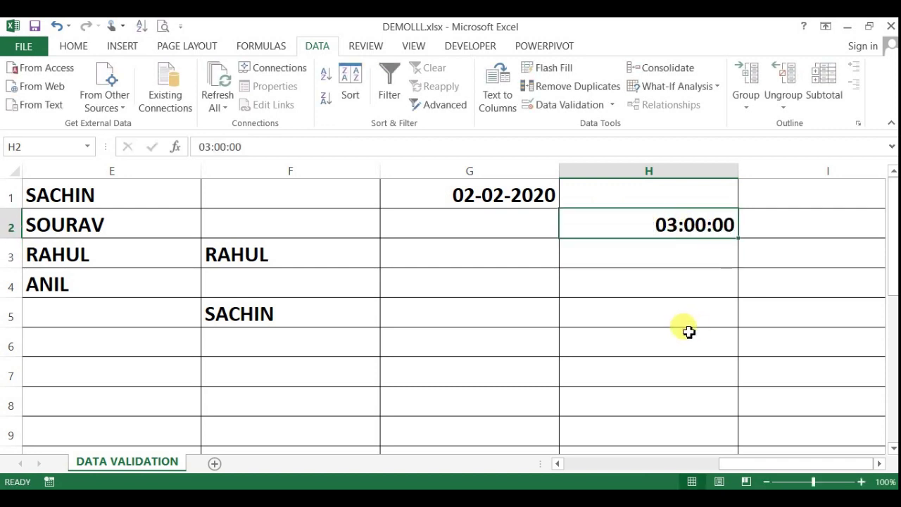
key("Delete")
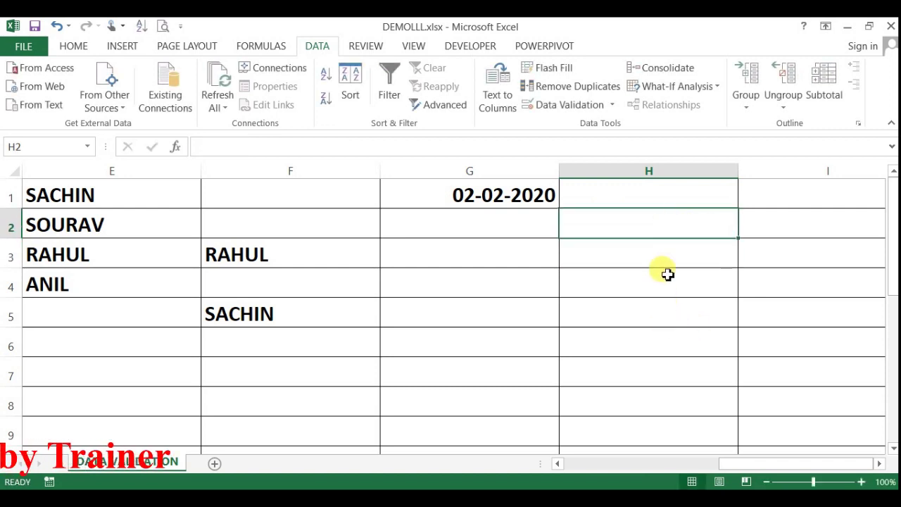
left_click(631, 170)
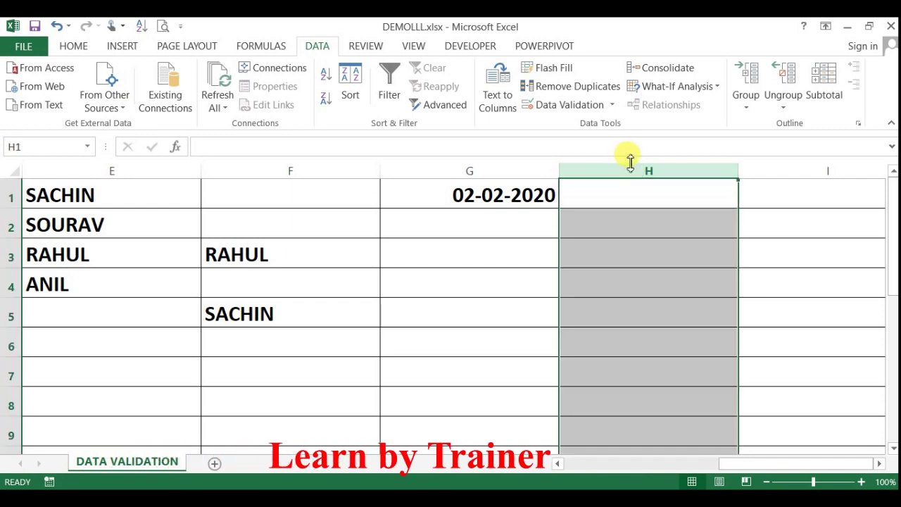
Add a Time validation rule to column H: greater than or equal to 05:00:00 PM
left_click(575, 105)
left_click(246, 183)
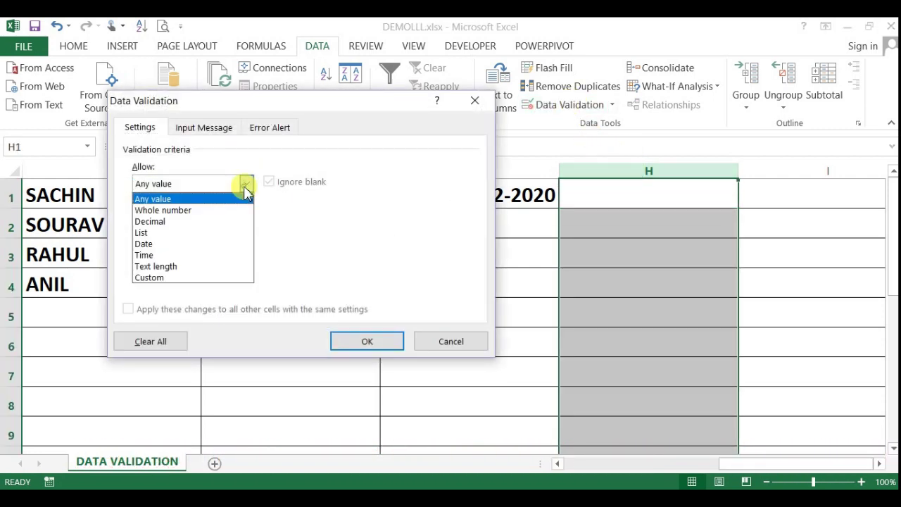
left_click(149, 255)
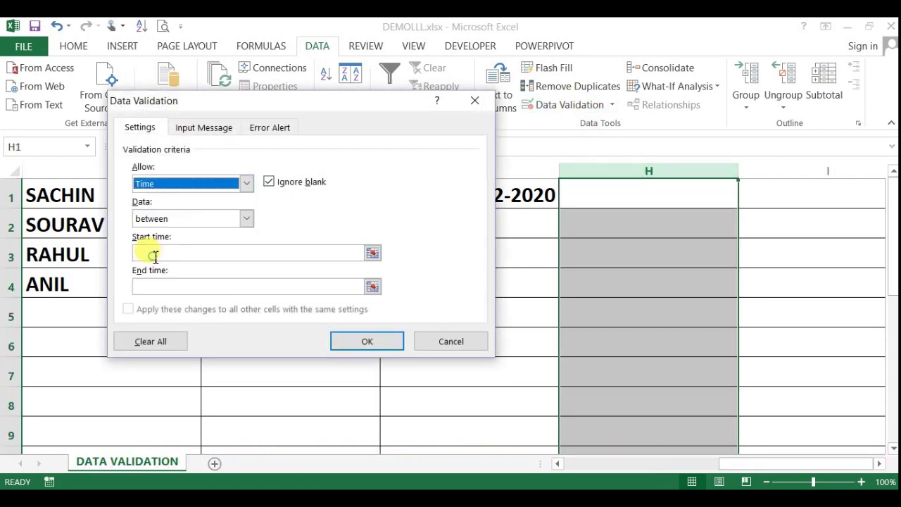
left_click(246, 220)
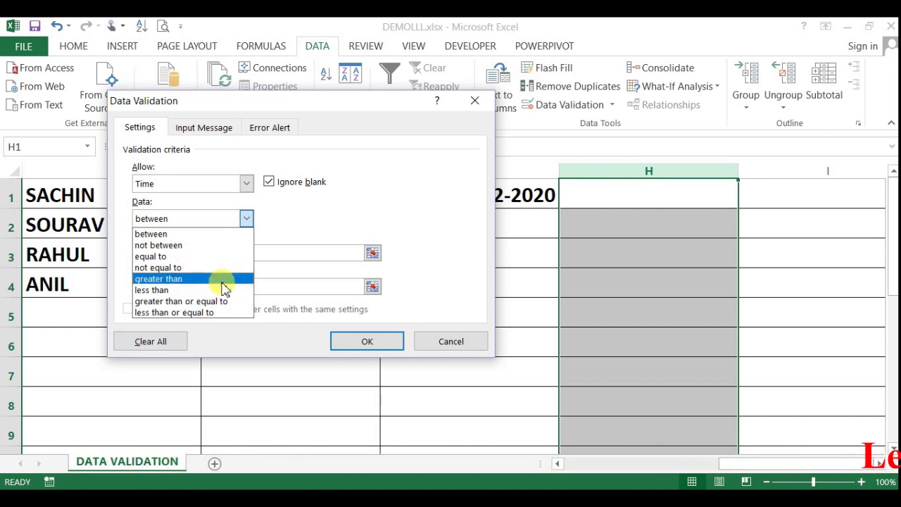
left_click(182, 280)
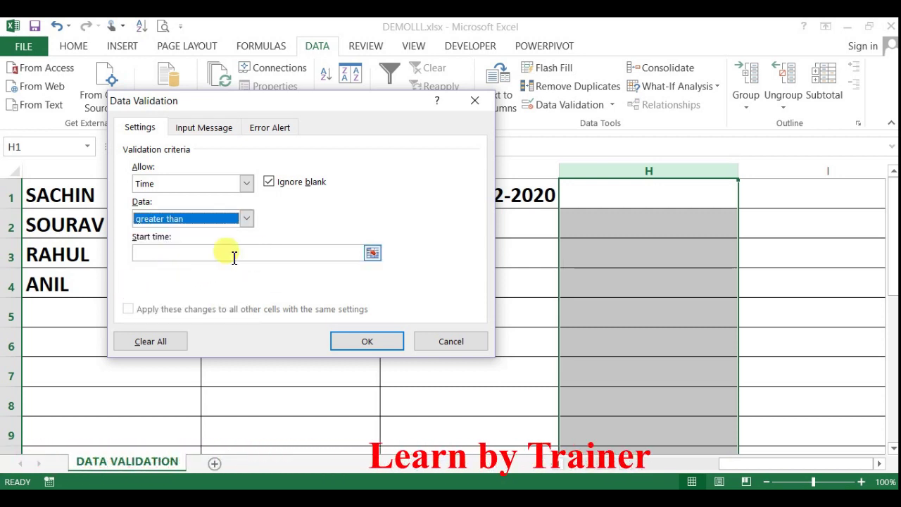
left_click(200, 253)
type("05:00:")
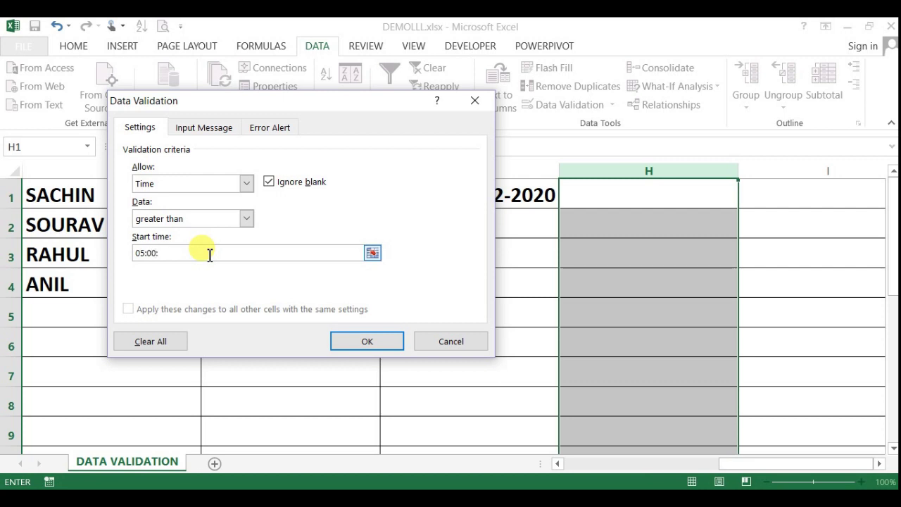
type("0")
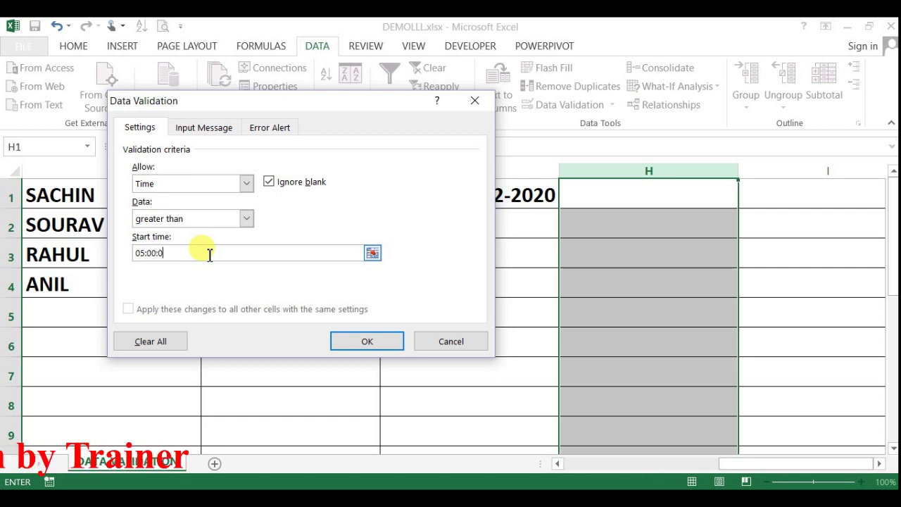
type("0")
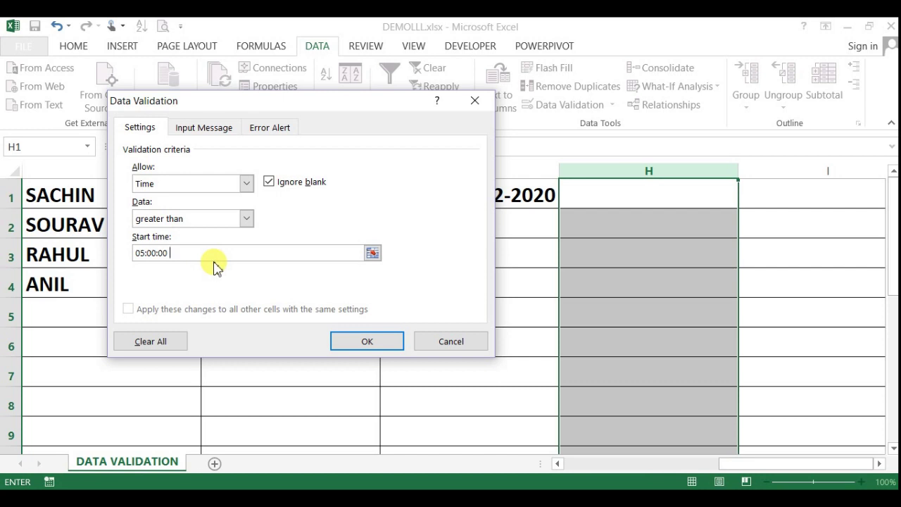
type("P")
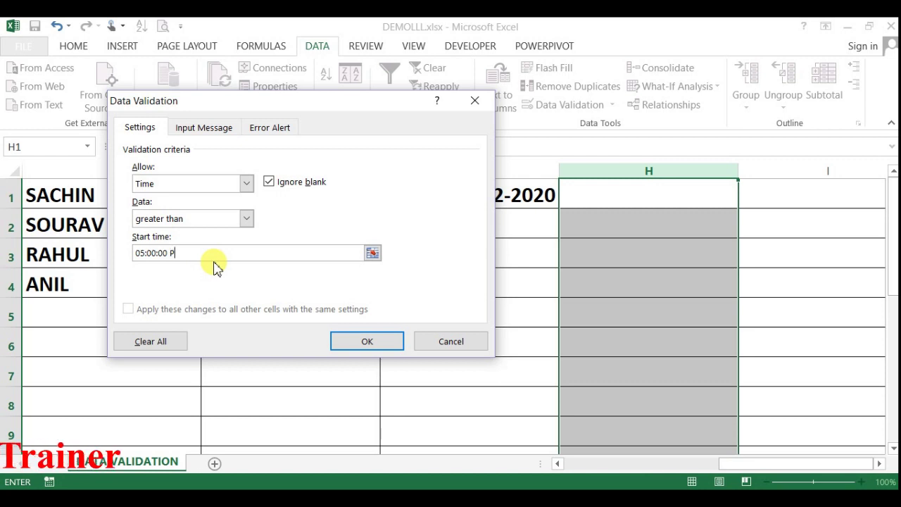
type("M")
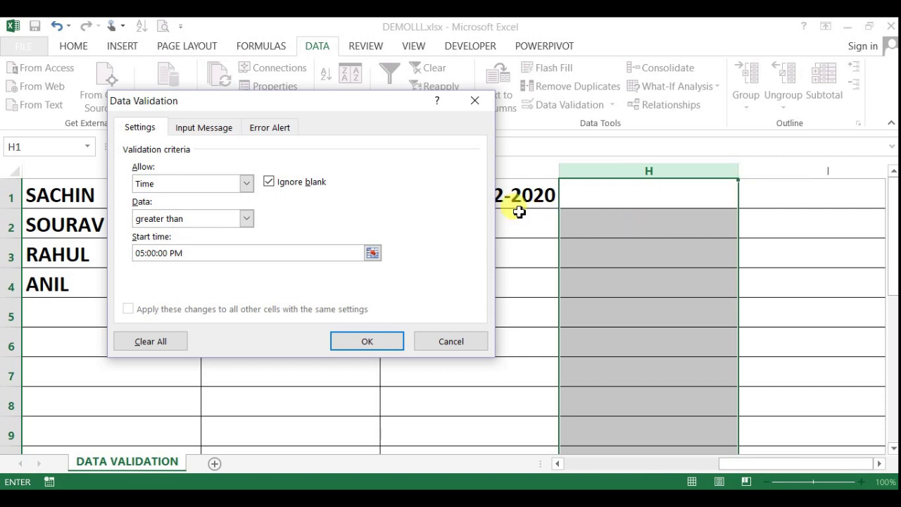
left_click(246, 220)
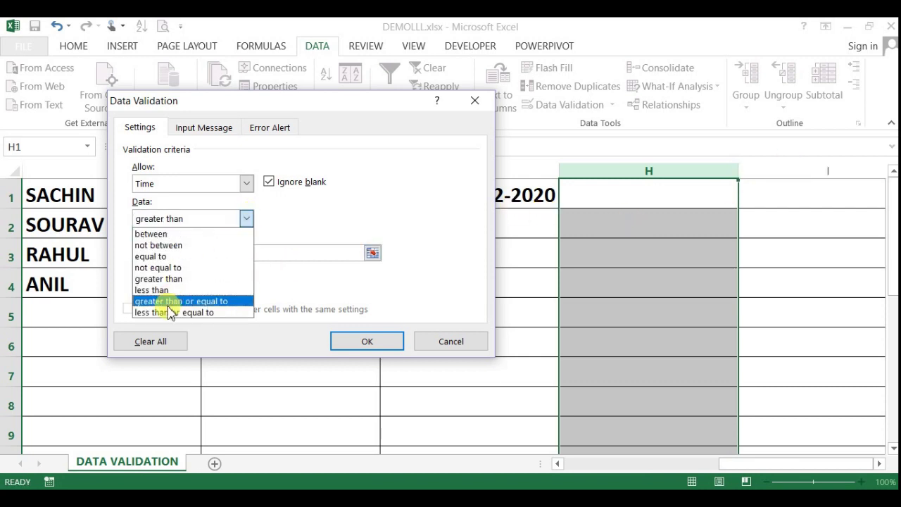
left_click(206, 301)
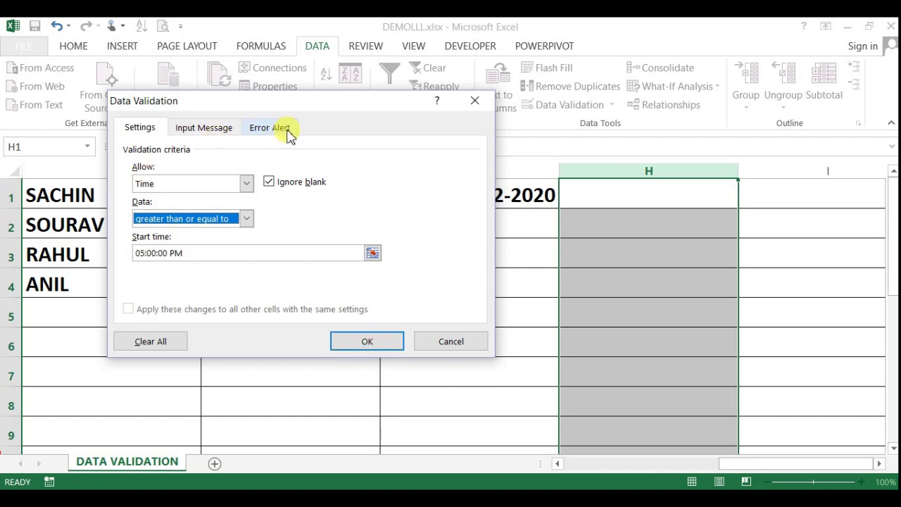
left_click(368, 343)
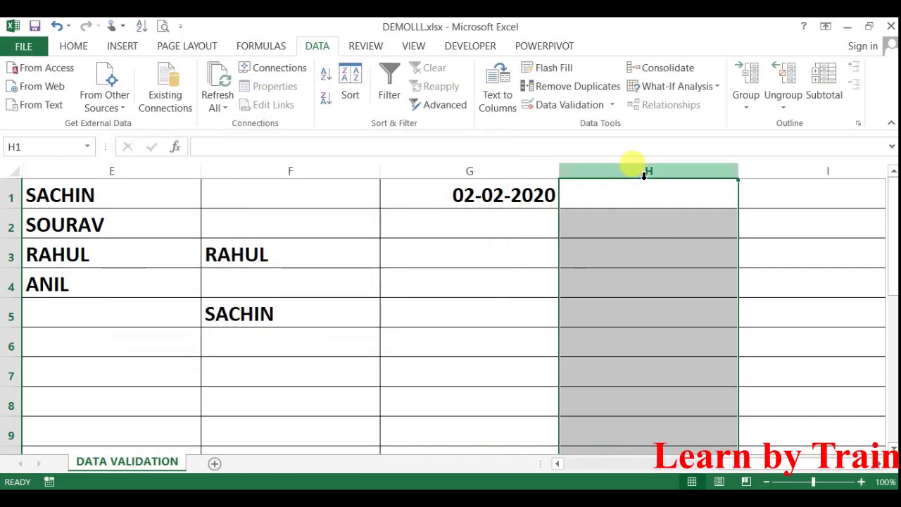
Try 07:00 in H1, dismiss the rejection, then enter 07:00:00 PM so H1 shows 19:00:00
left_click_drag(636, 196, 636, 282)
left_click(636, 196)
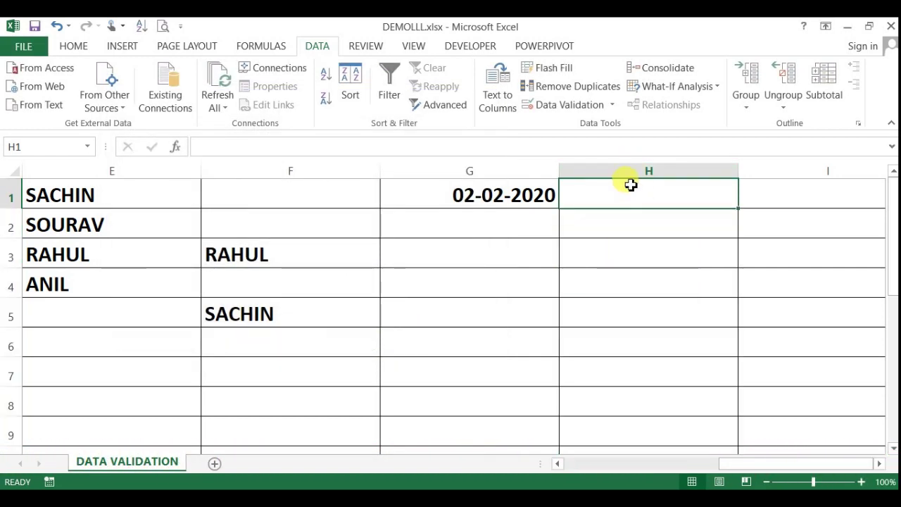
type("07")
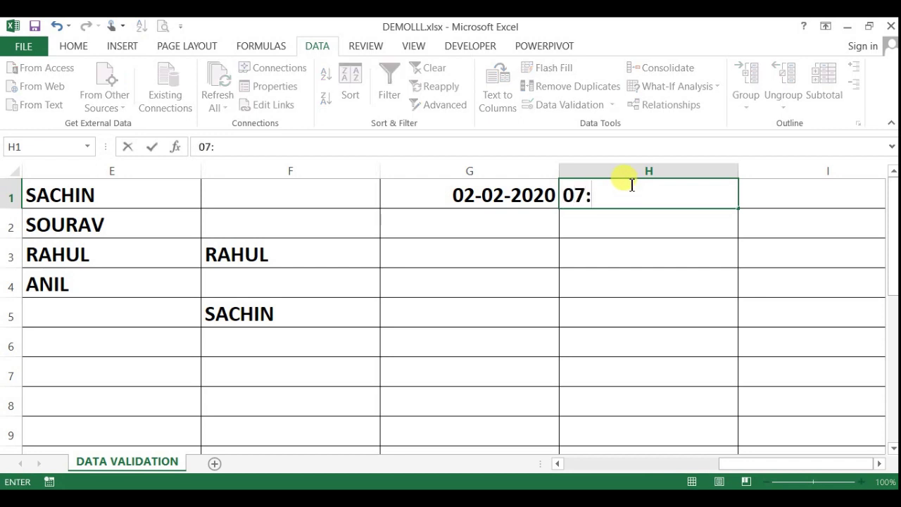
type(":")
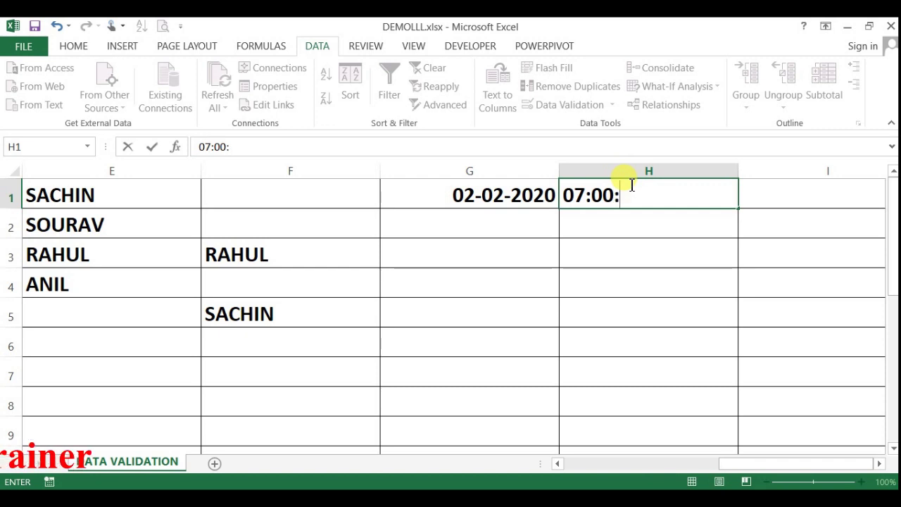
type("00")
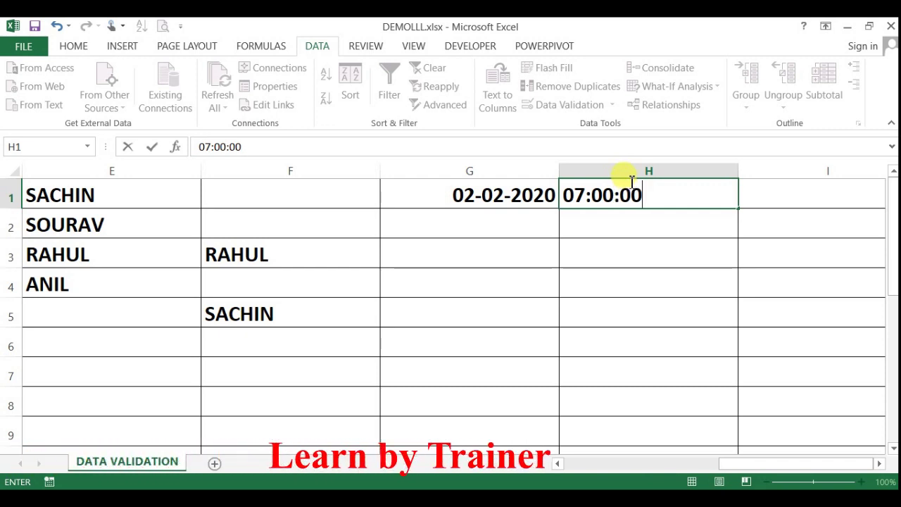
key("Return")
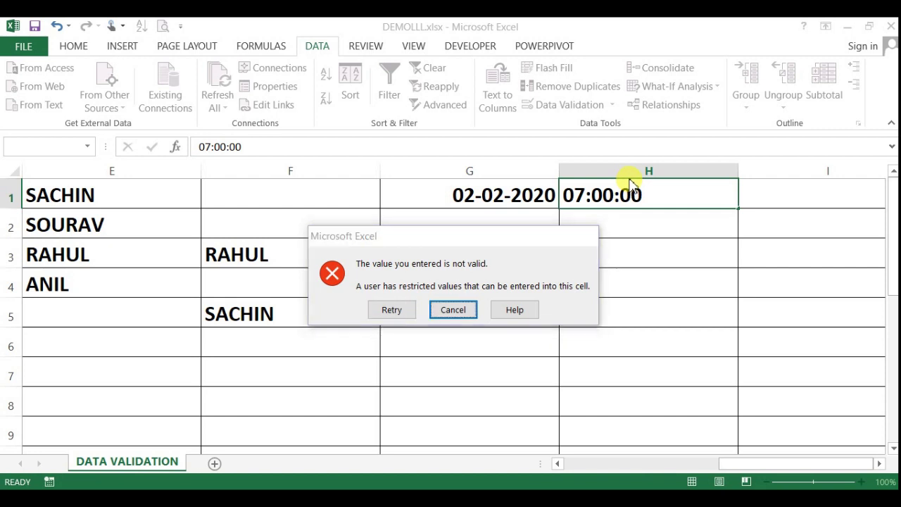
key("Escape")
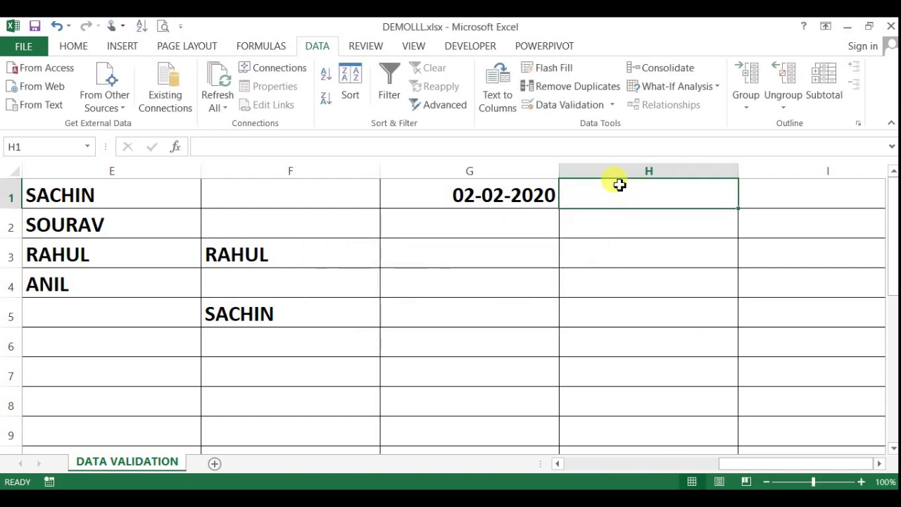
type("07:00:00 P")
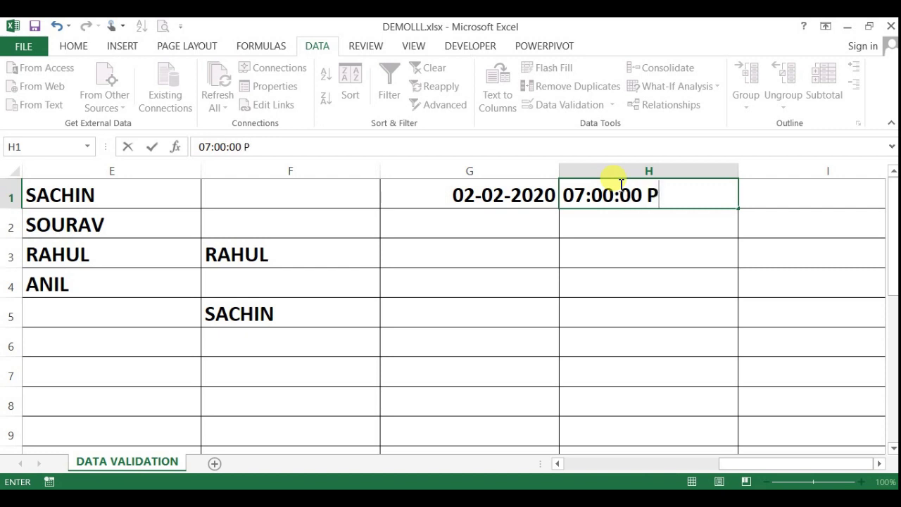
type("M")
key("Return")
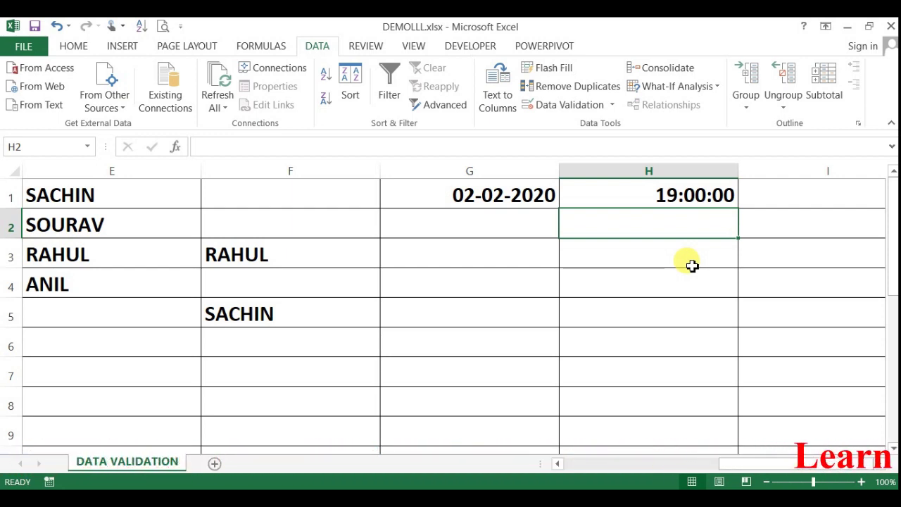
Enter 04:00:00 PM in H2, cancel the rejection, and reopen column H's validation rule
type("04:00")
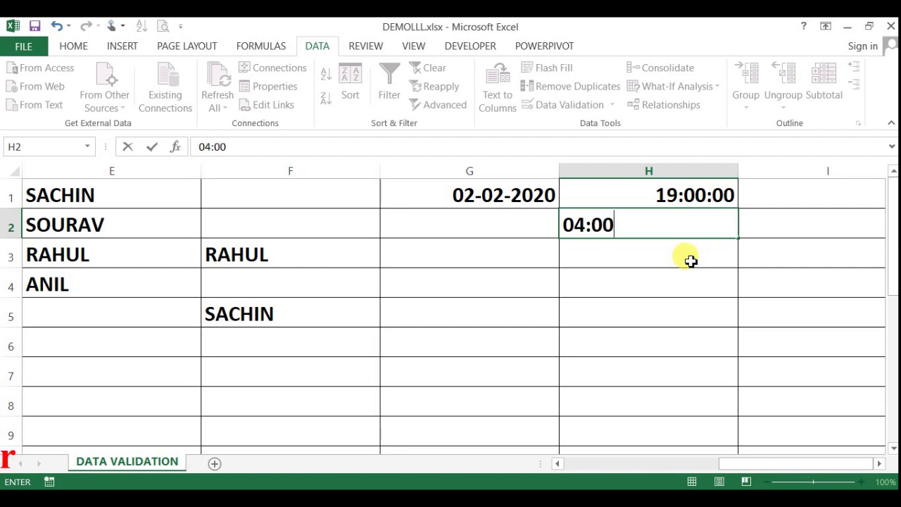
type(":00")
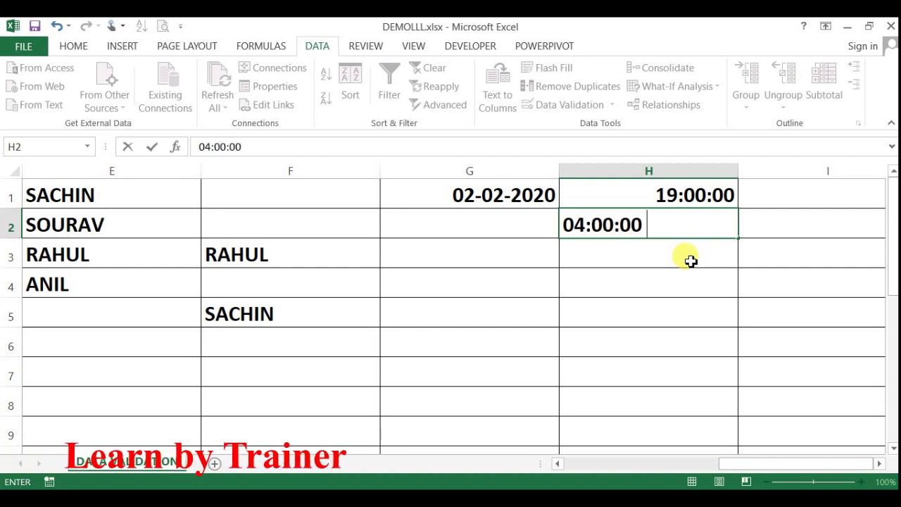
type(" PM")
key("Return")
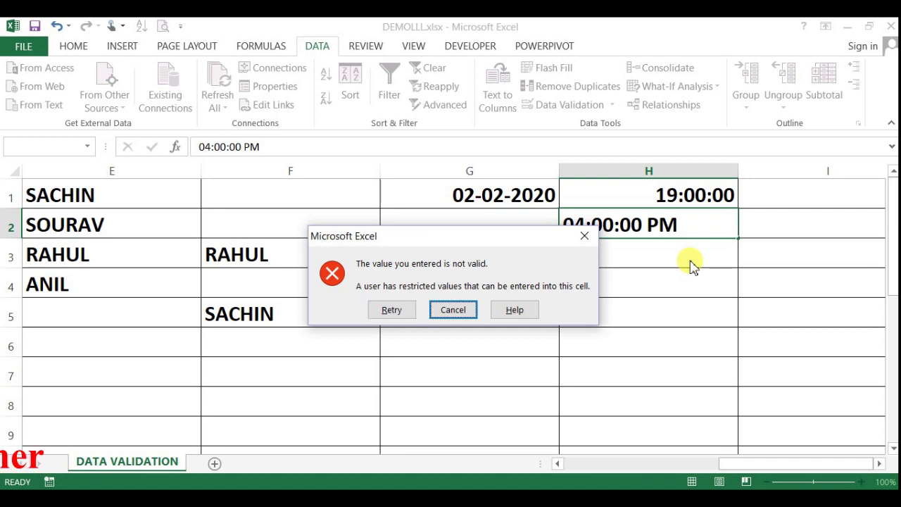
key("Escape")
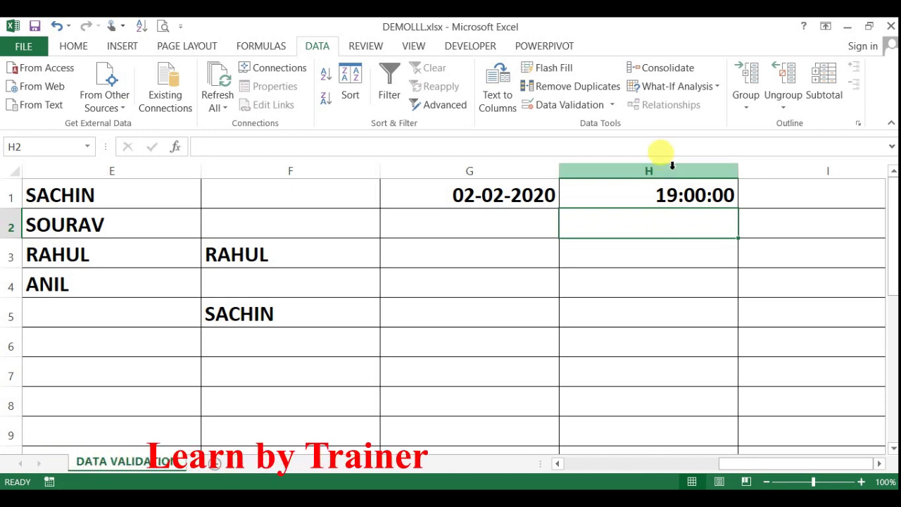
left_click(655, 169)
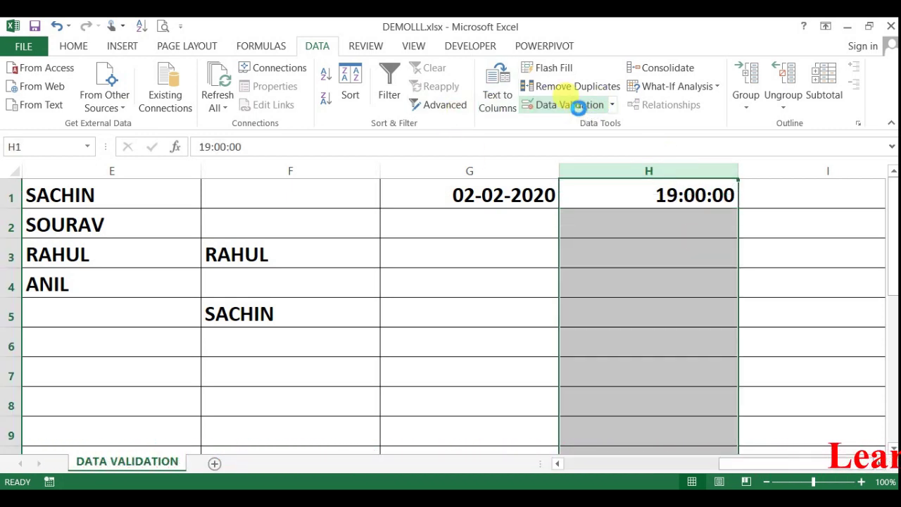
left_click(572, 105)
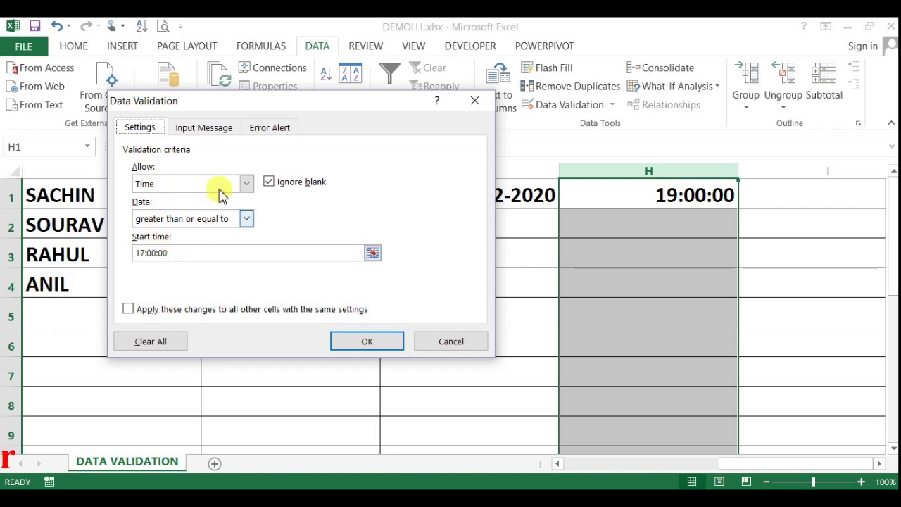
Turn off the Show error alert option for column H's validation rule
left_click(268, 127)
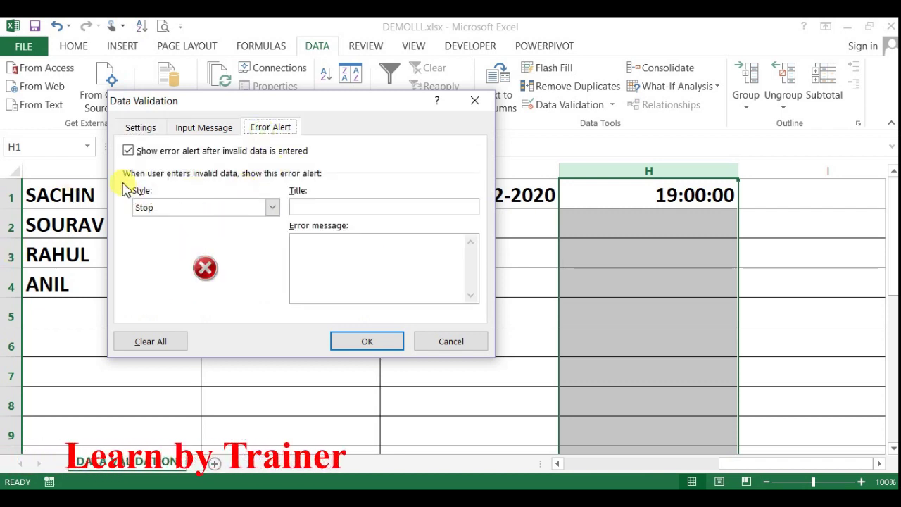
left_click(128, 151)
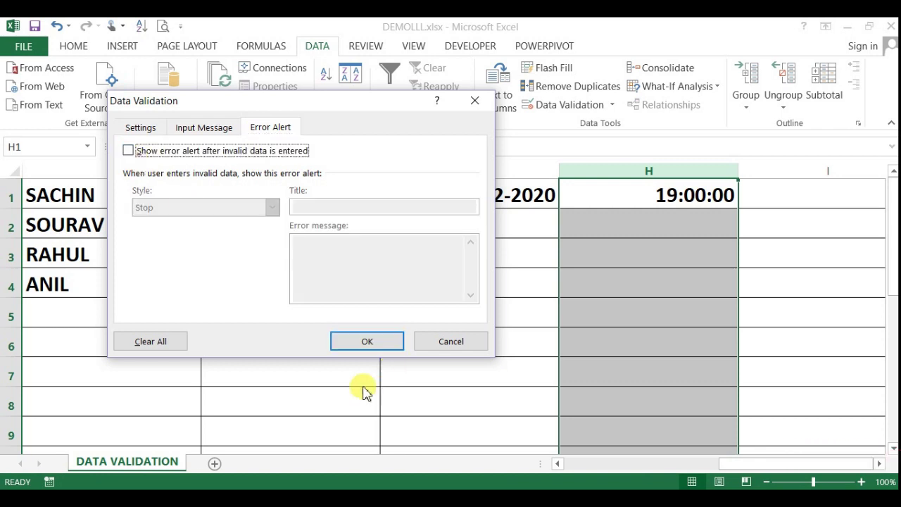
left_click(365, 341)
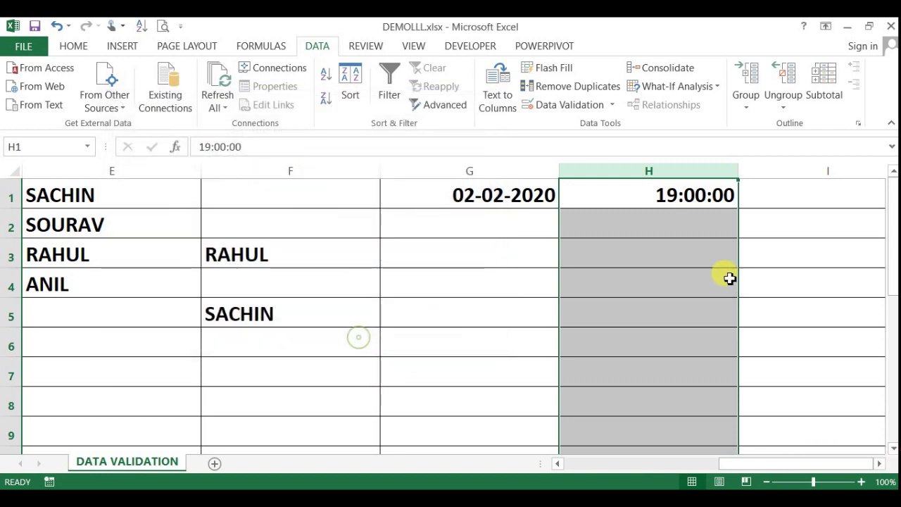
Enter 04:00:00, 03:00:00 PM and 06:00:00 PM in H2:H4
left_click(677, 226)
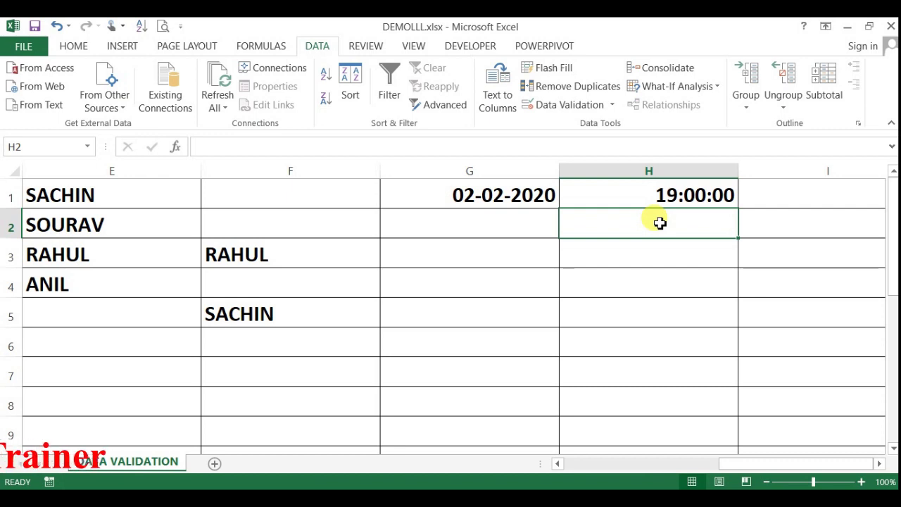
type("04")
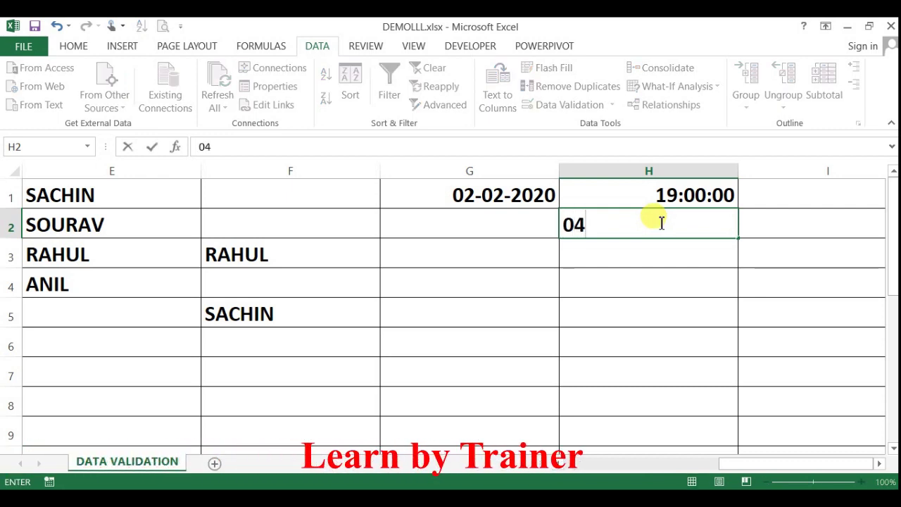
type(":00:00")
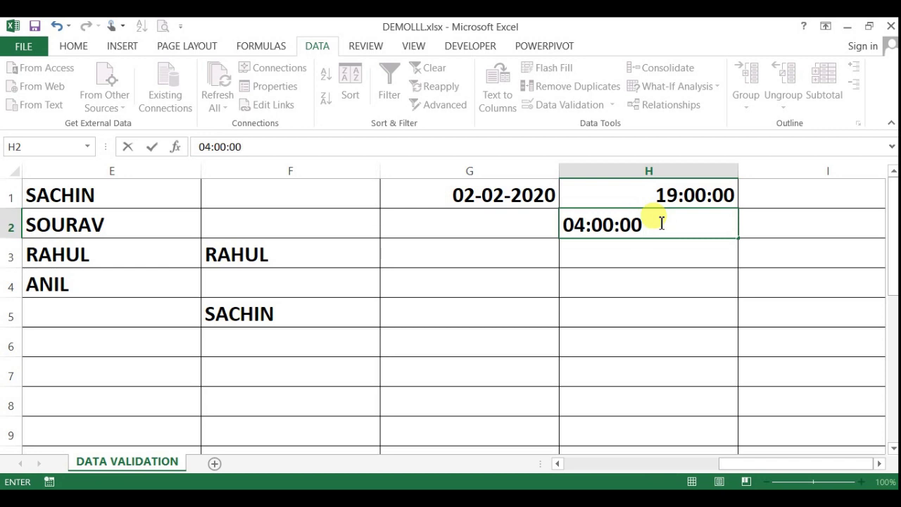
key("Return")
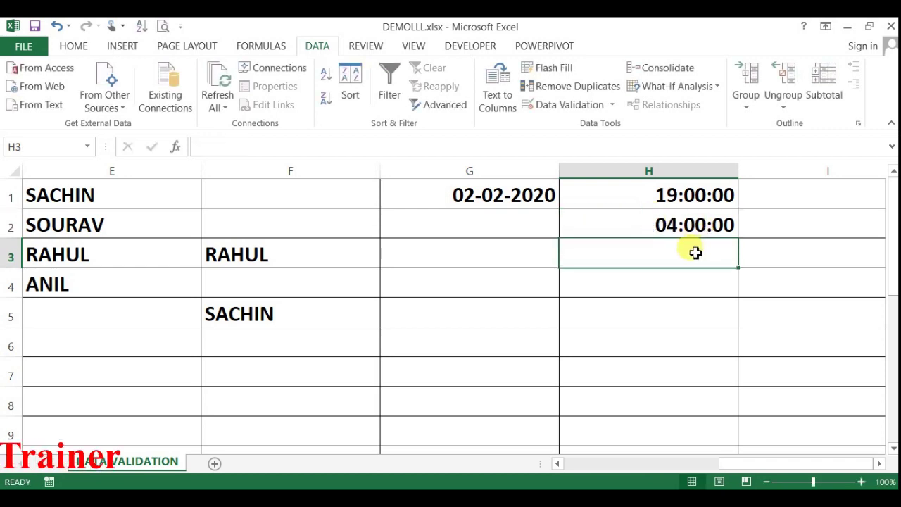
type("03")
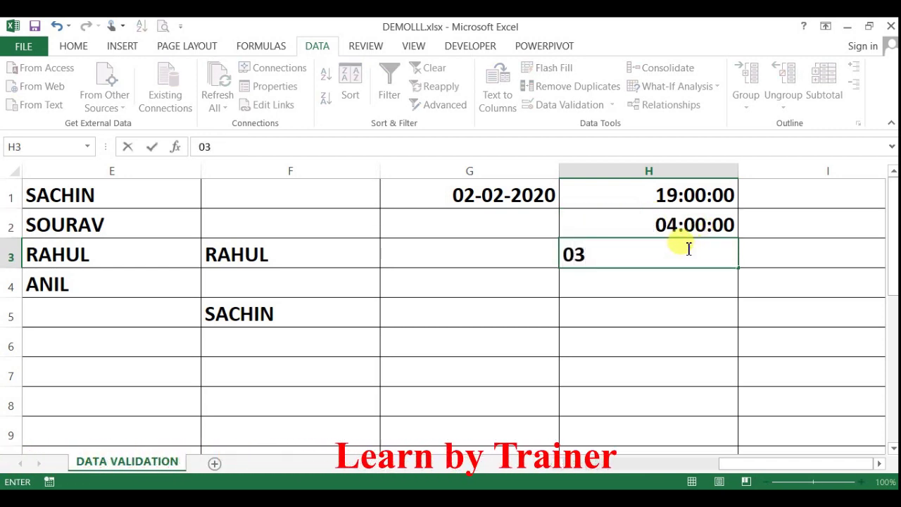
type(":00:00")
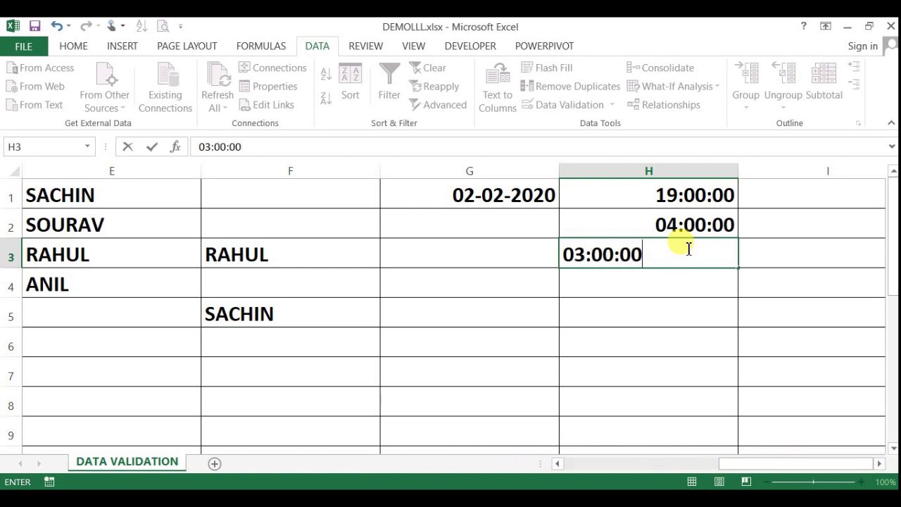
type("M")
key("Return")
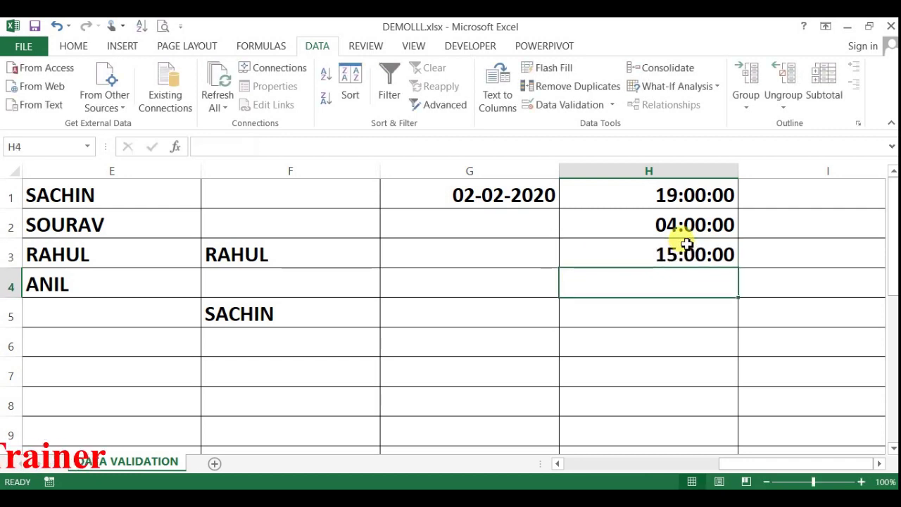
type("06:")
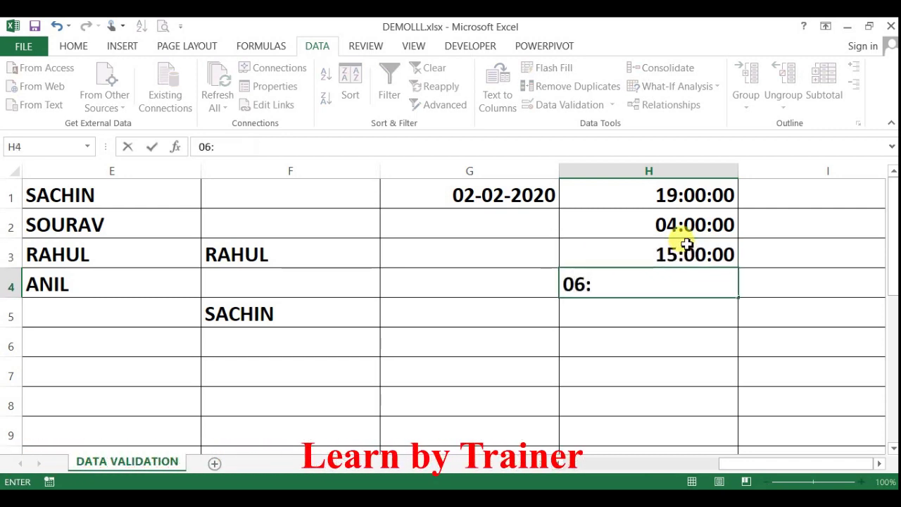
type("00:00 PM")
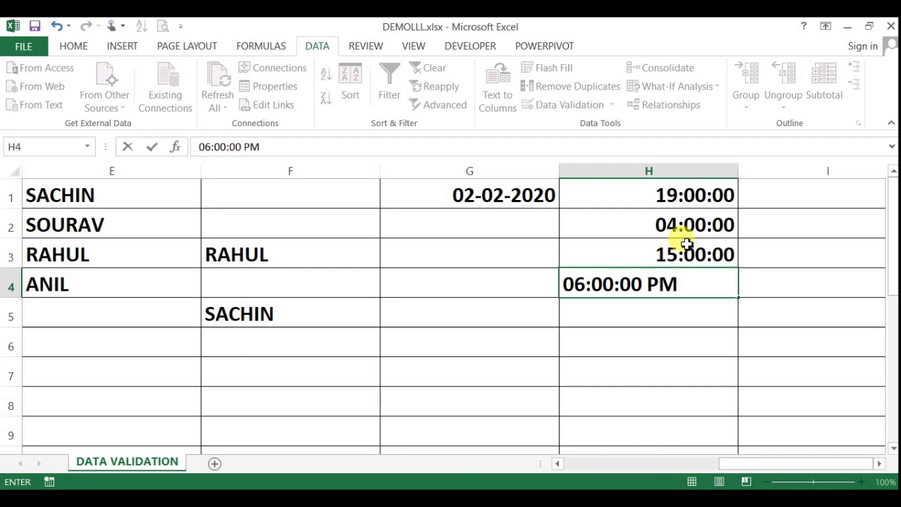
key("Return")
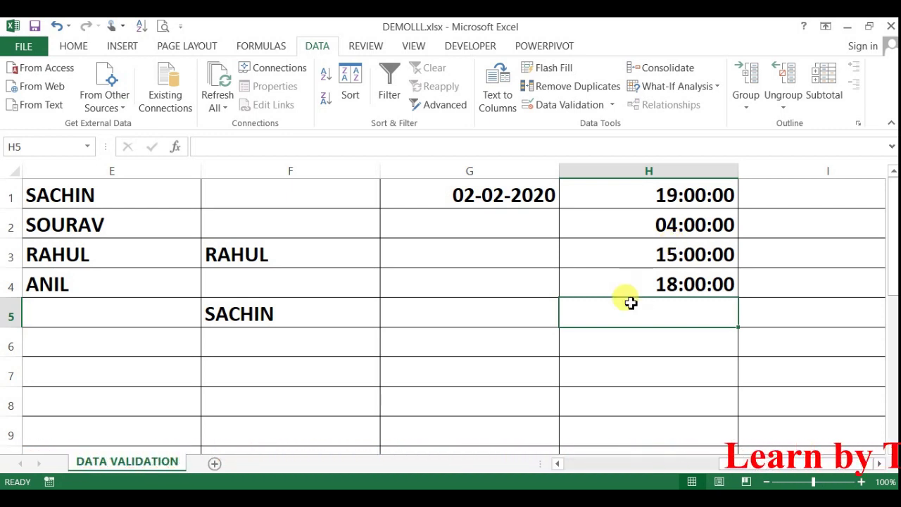
Select column H and use Circle Invalid Data to mark H2 and H3
left_click(656, 252)
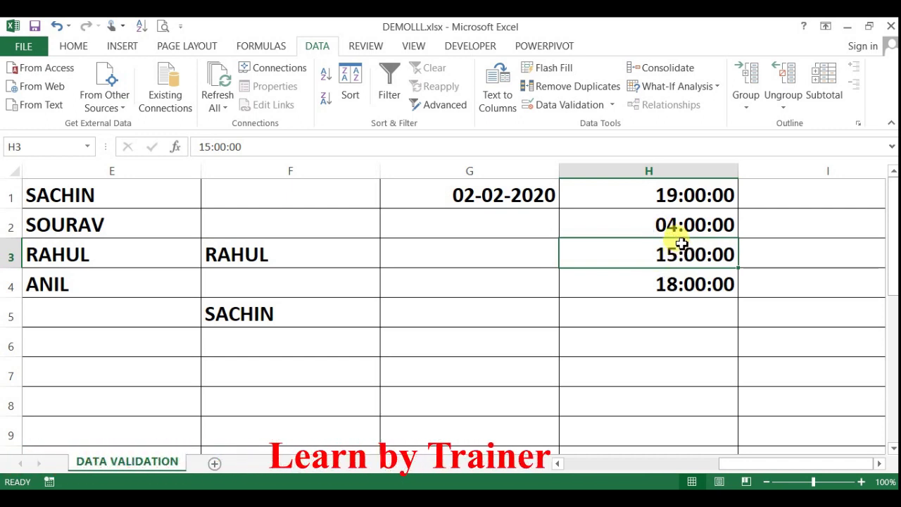
left_click(638, 175)
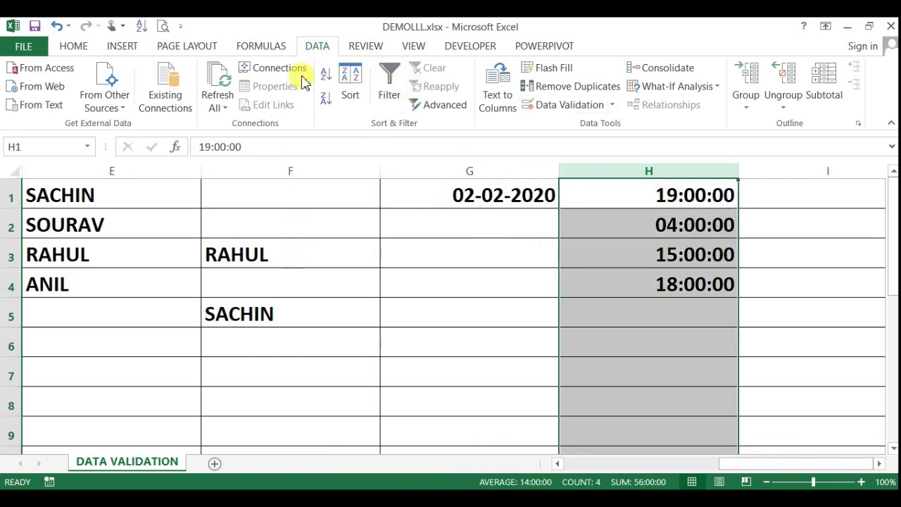
left_click(613, 106)
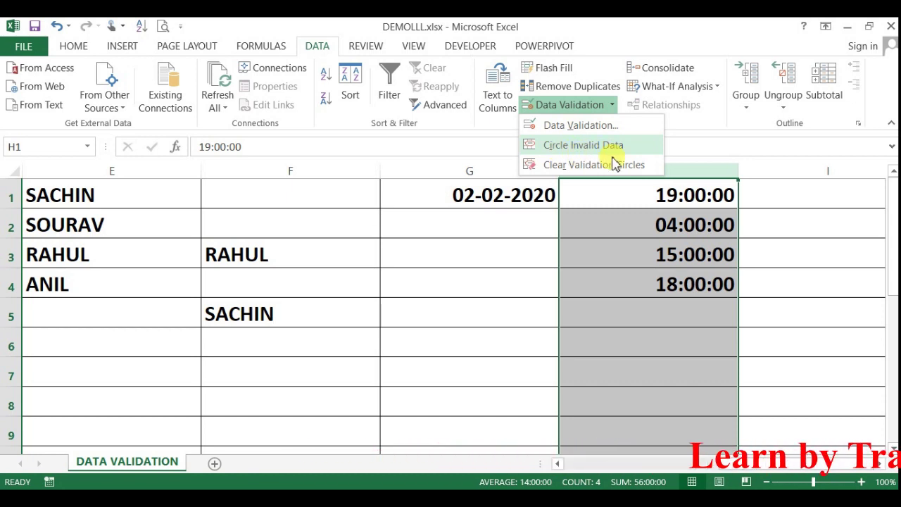
left_click(588, 147)
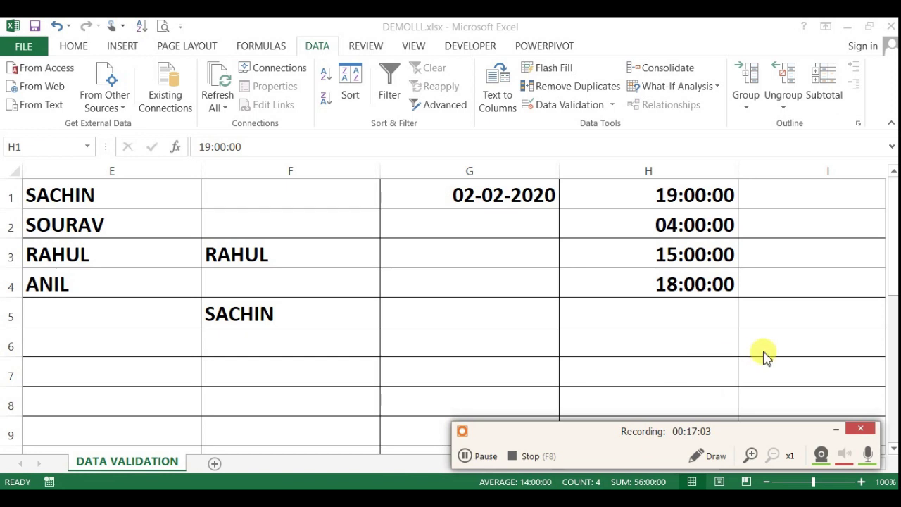
Bring column I into view and select the whole column
left_click(813, 299)
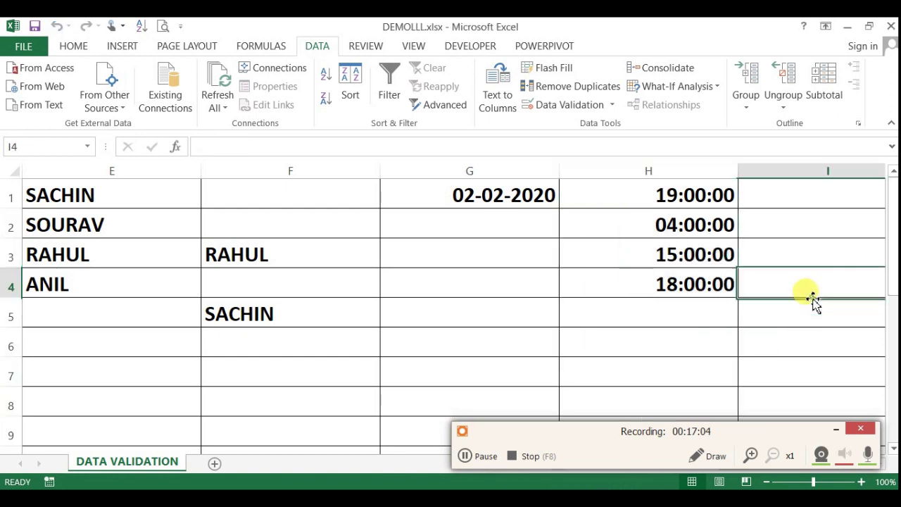
left_click(836, 431)
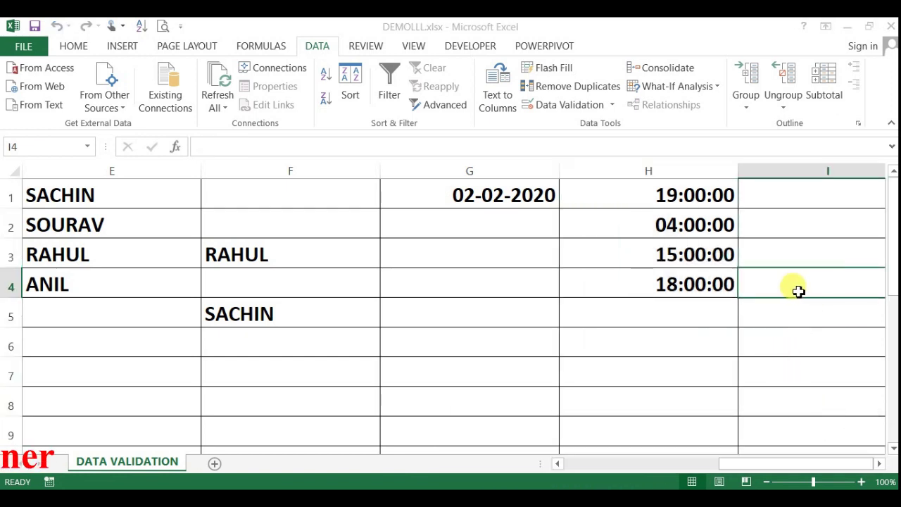
left_click(879, 464)
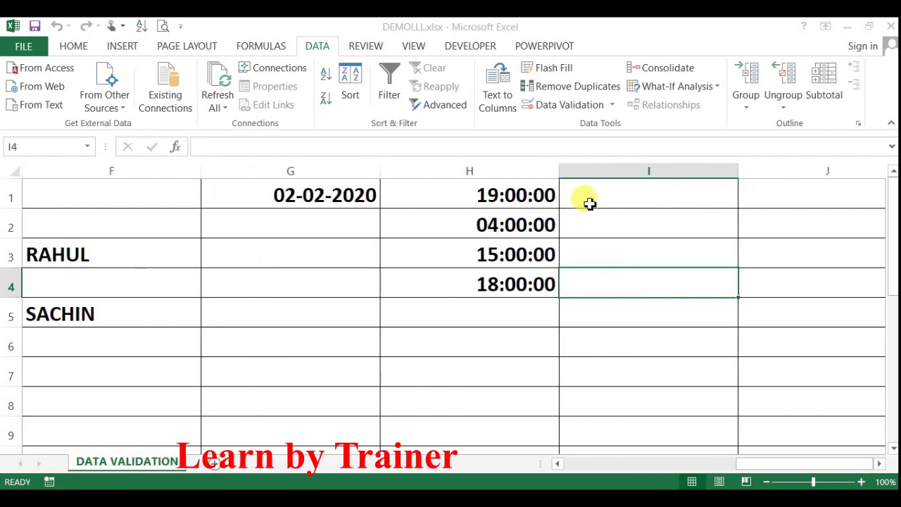
left_click(600, 176)
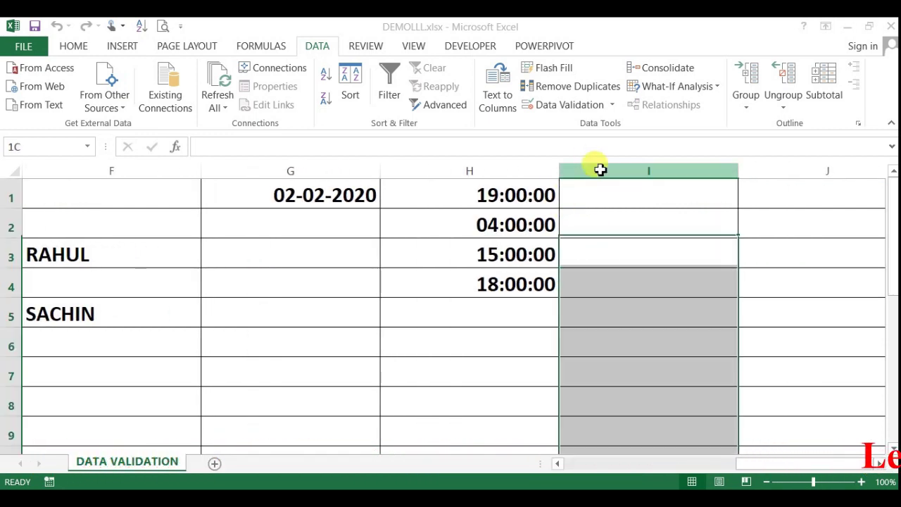
Apply a Text length validation rule between 5 and 10 characters to column I
left_click(603, 107)
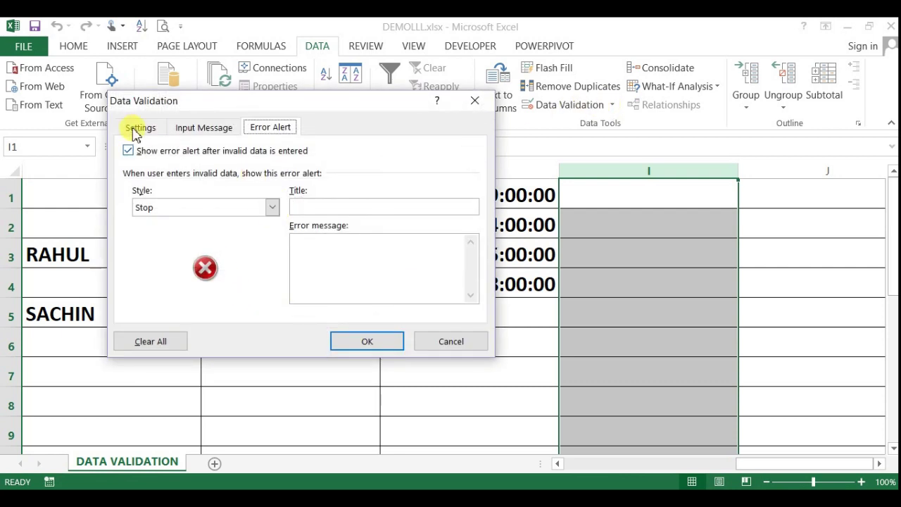
left_click(133, 128)
left_click(248, 183)
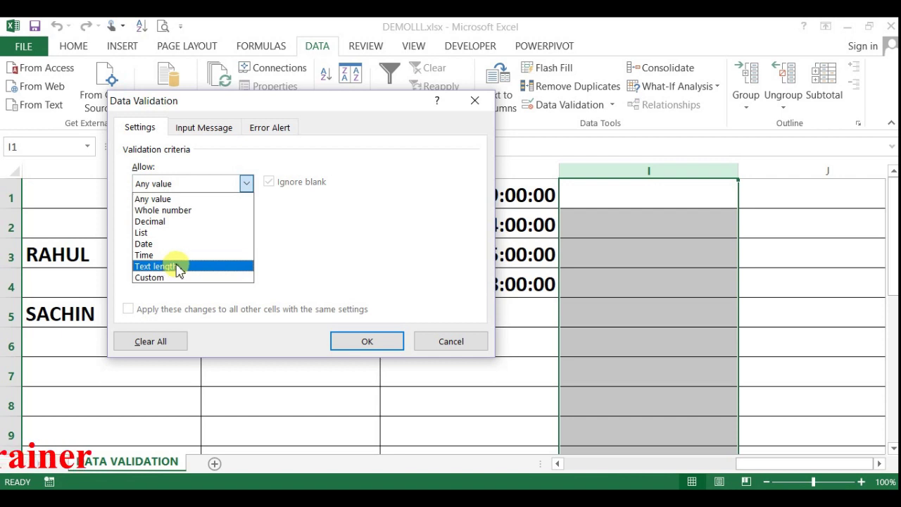
left_click(173, 268)
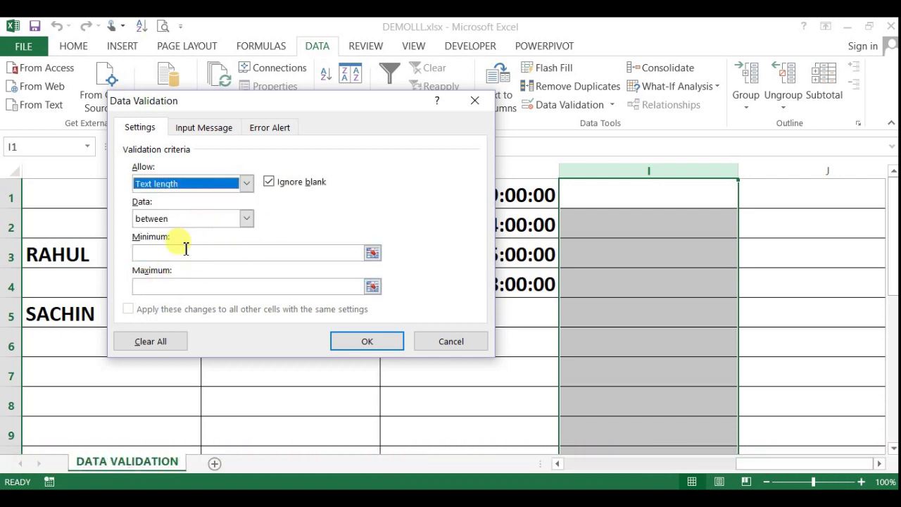
left_click(184, 253)
type("5")
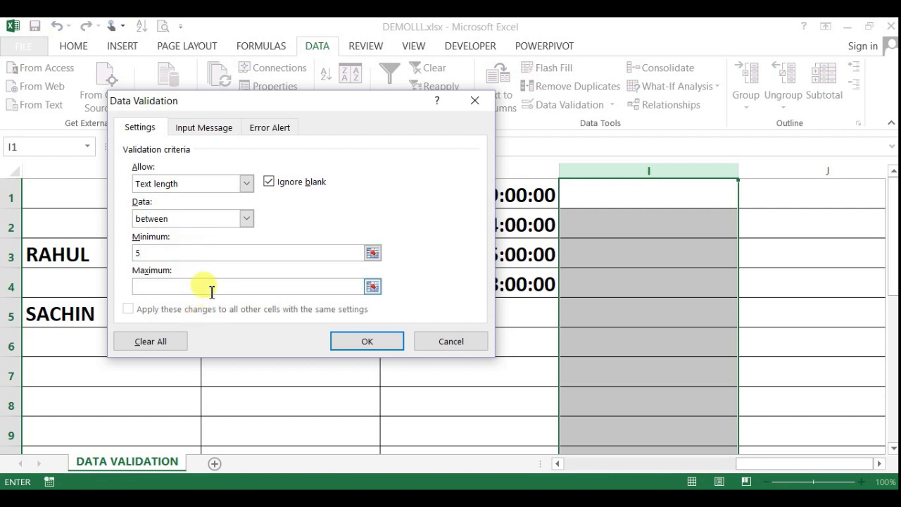
type("0")
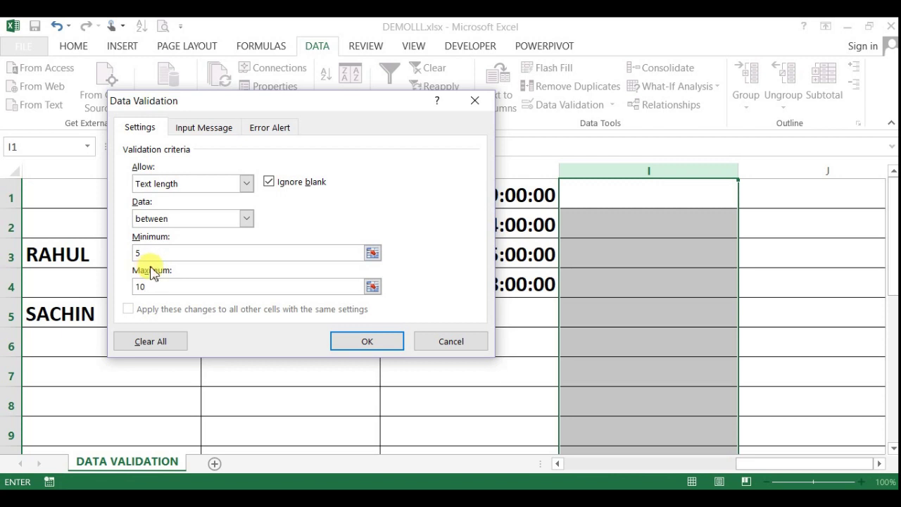
left_click(366, 343)
left_click(658, 190)
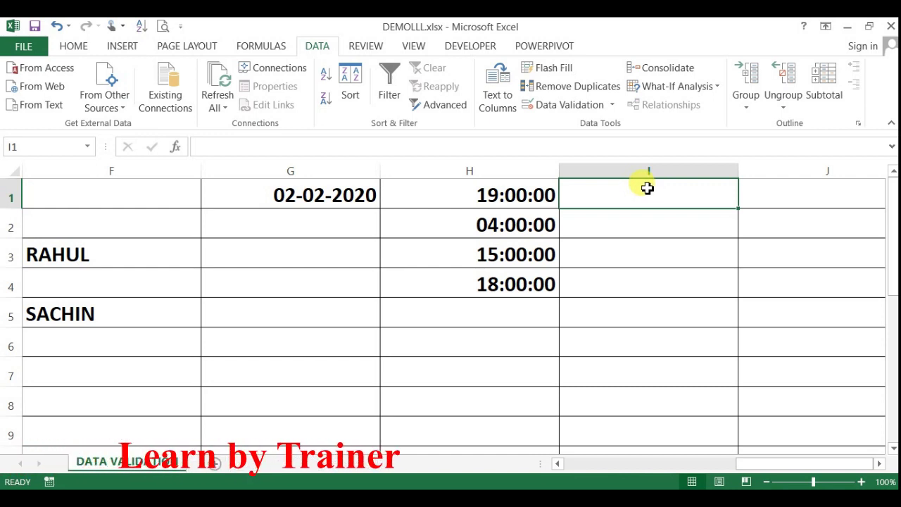
Enter a 9-character name in I1 and a 6-character name in I2, then cancel the rejected 16-character name in I3
type("SACHIN")
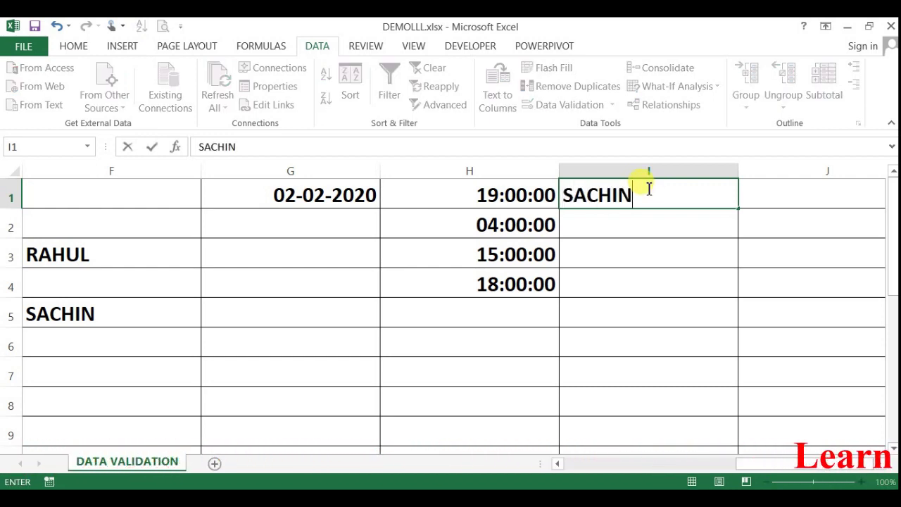
type(" T")
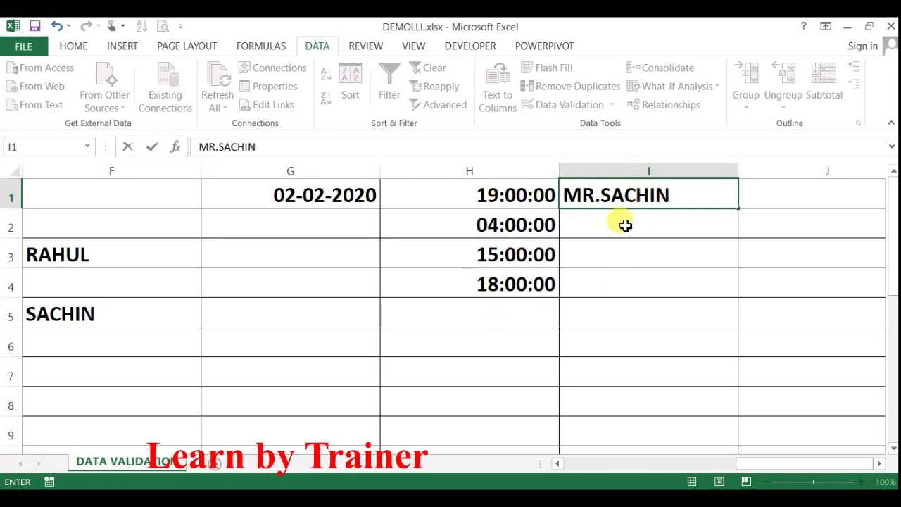
left_click(647, 215)
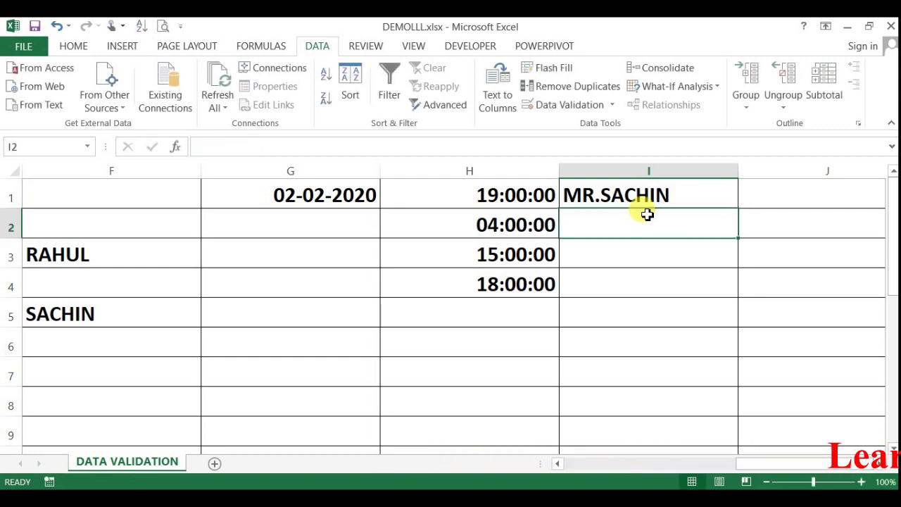
type("SACHIN")
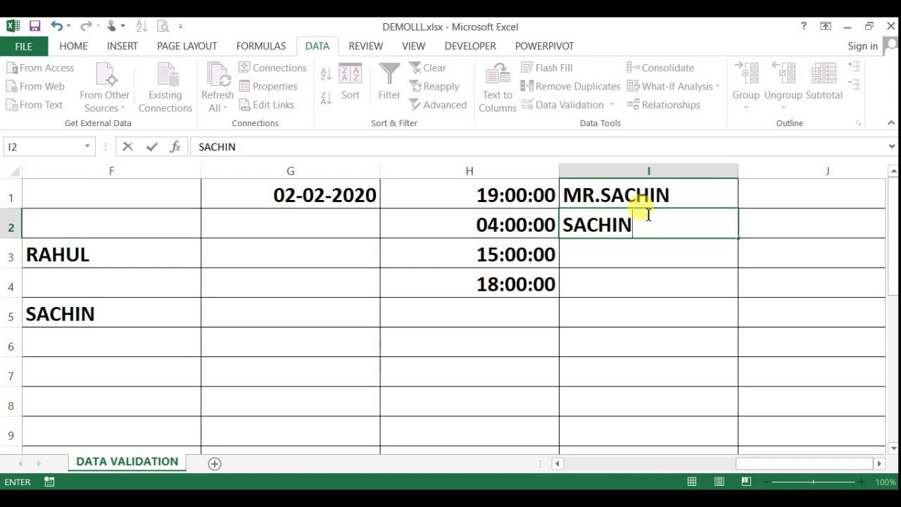
key("Return")
type("SACHIN ")
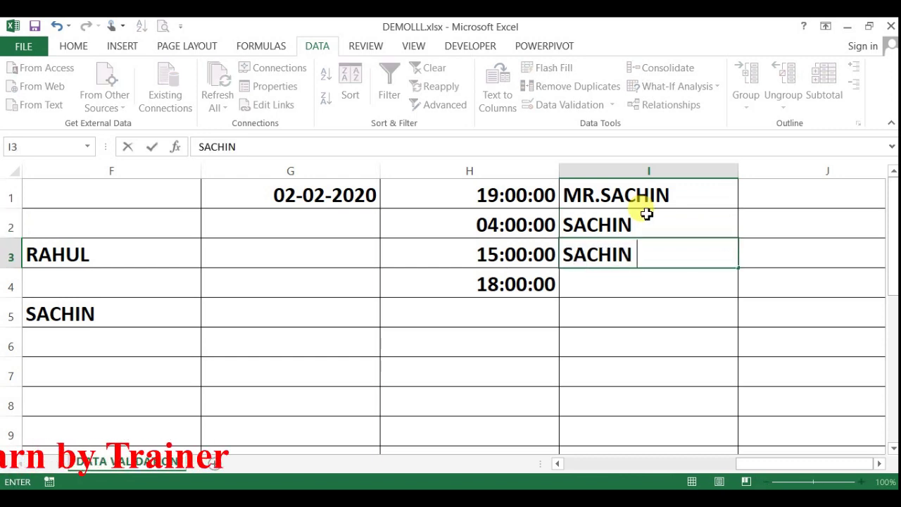
type("TENDULKA")
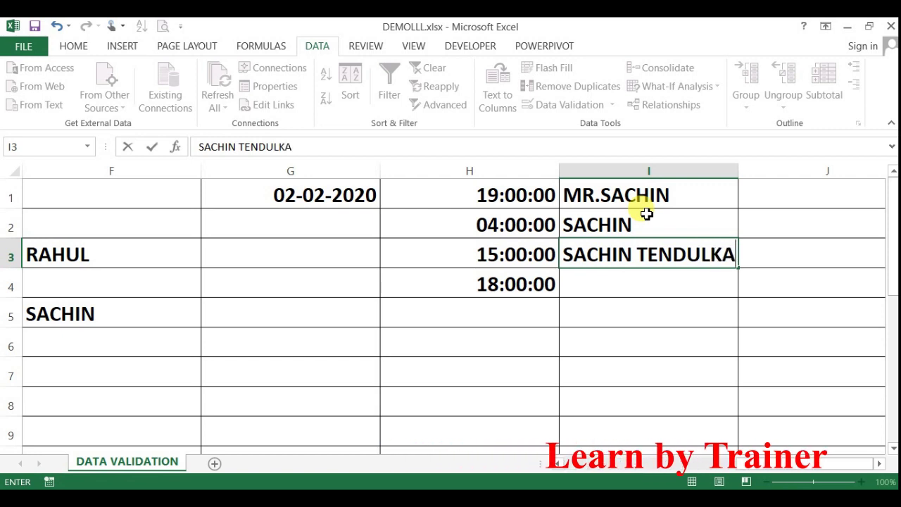
type("R")
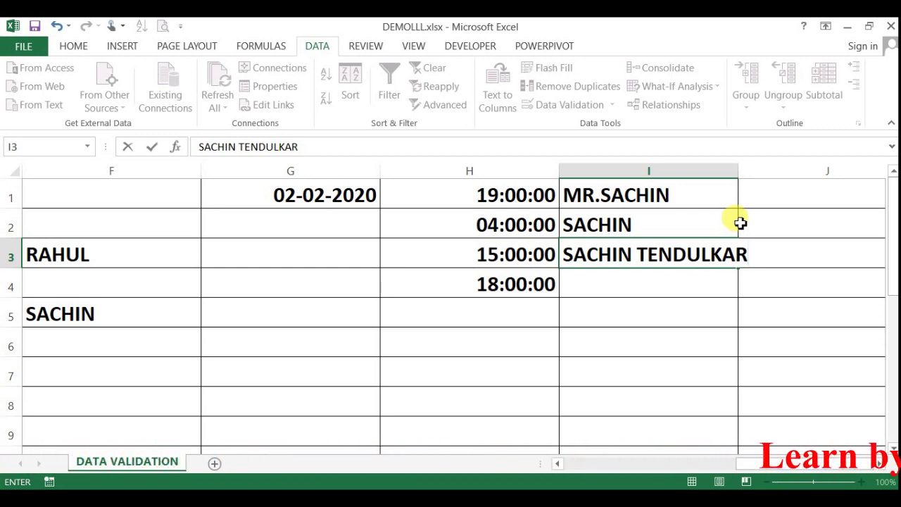
left_click(741, 222)
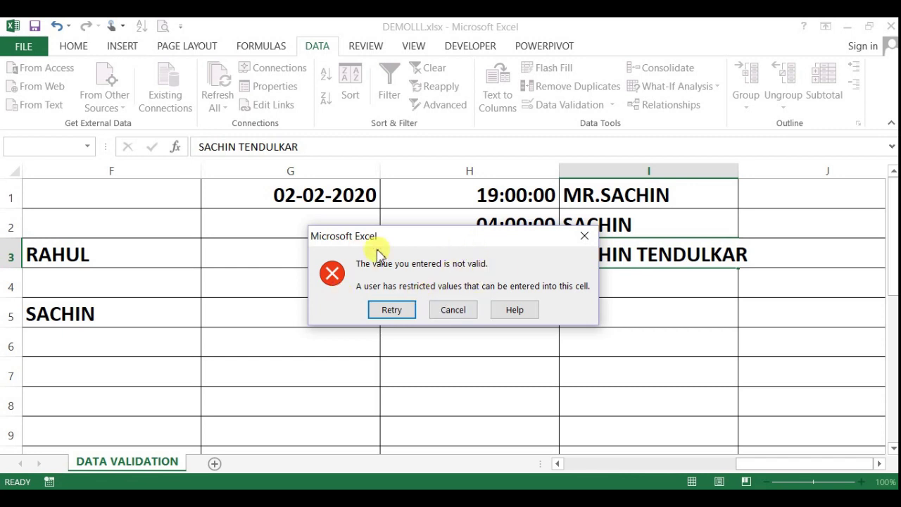
left_click(456, 310)
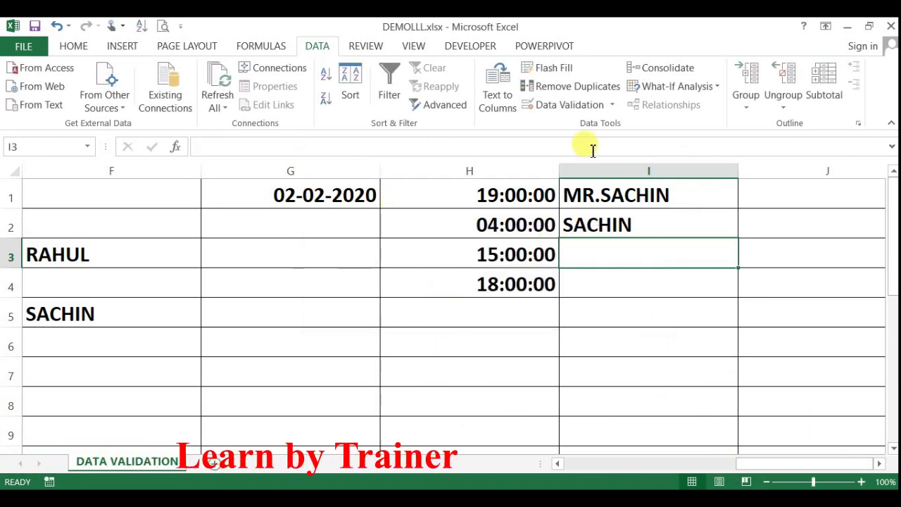
left_click(578, 104)
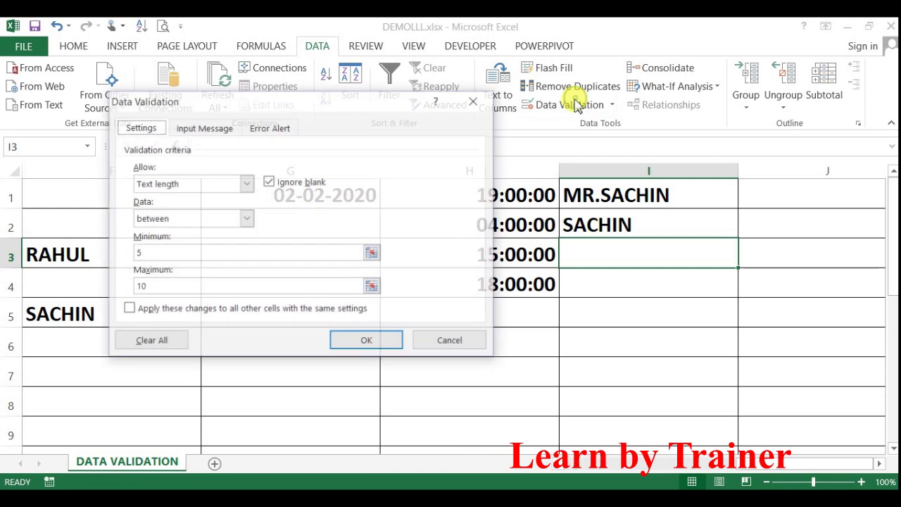
left_click(243, 183)
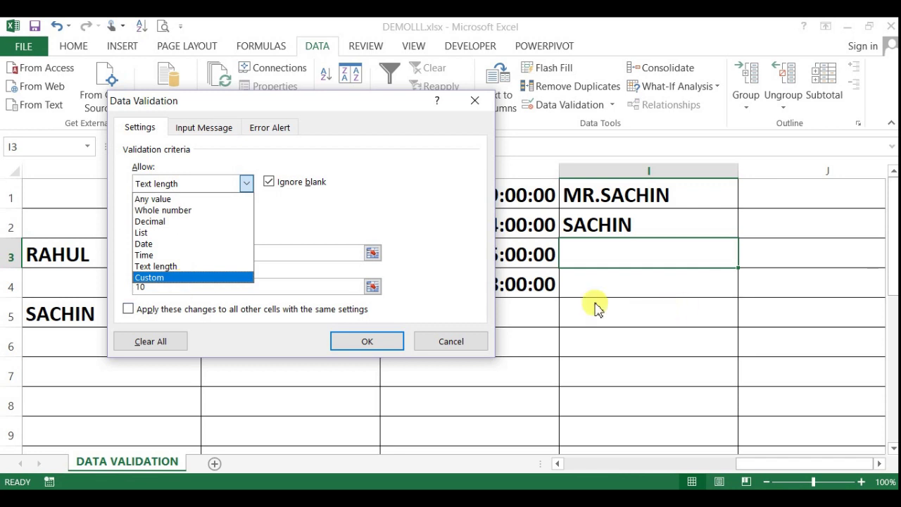
left_click(466, 339)
left_click(658, 272)
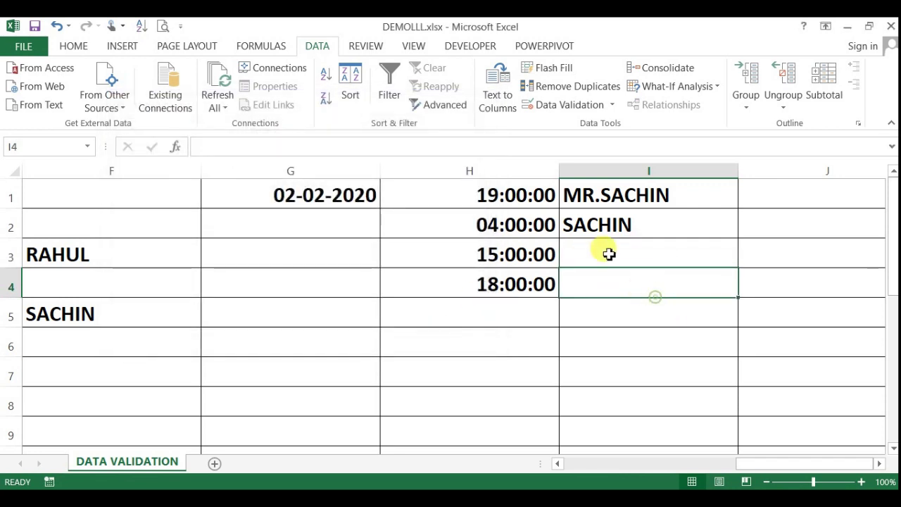
left_click(608, 225)
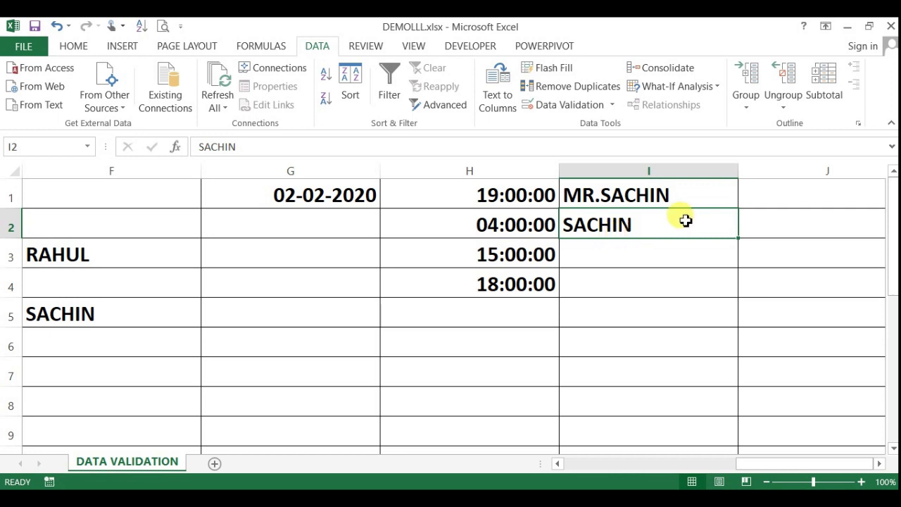
Enter a six-letter name in I3, then reopen column I's Data Validation rule
left_click(618, 252)
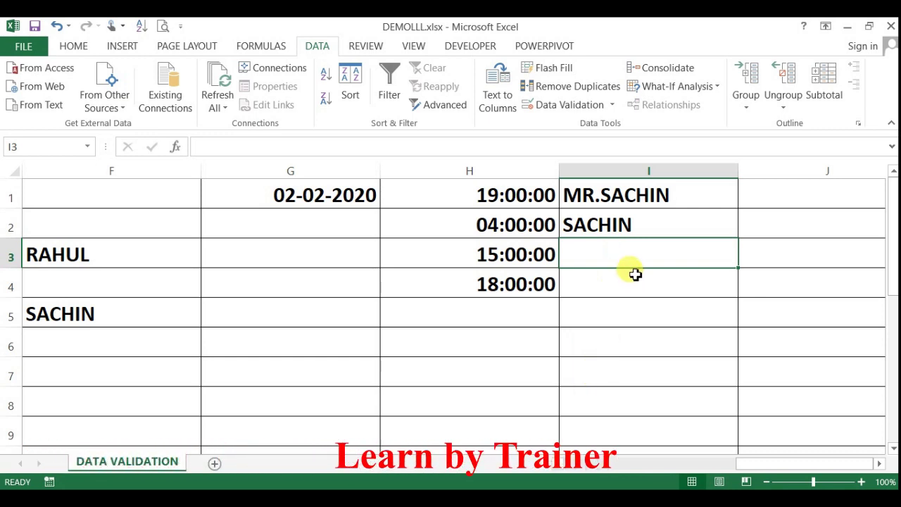
type("SOURAV")
key("Return")
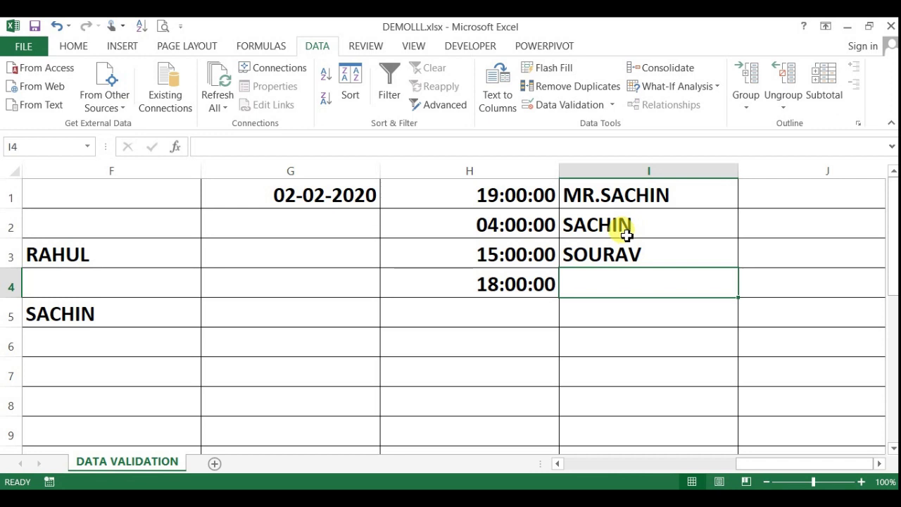
left_click(568, 104)
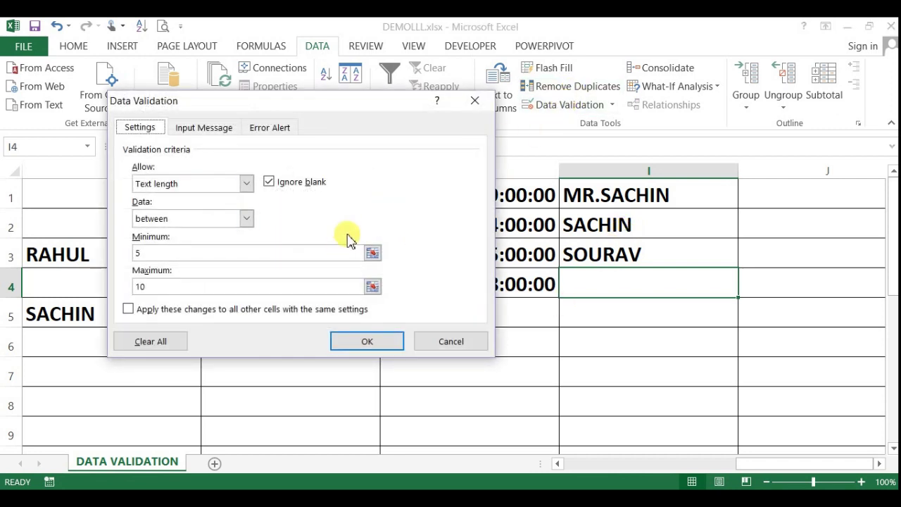